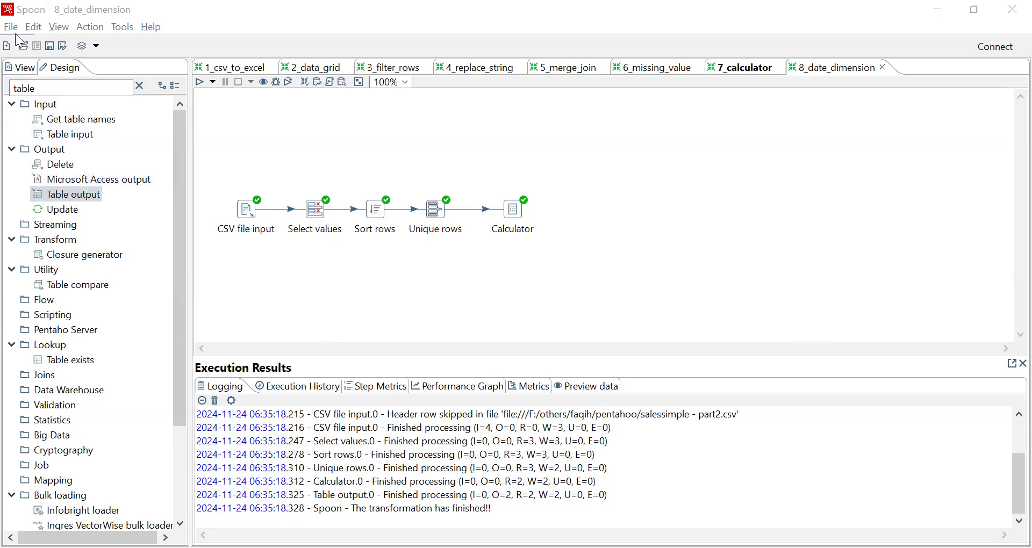
- Create a new transformation, search the step library for "table", and place a Table input step on the canvas
key(ctrl+n)
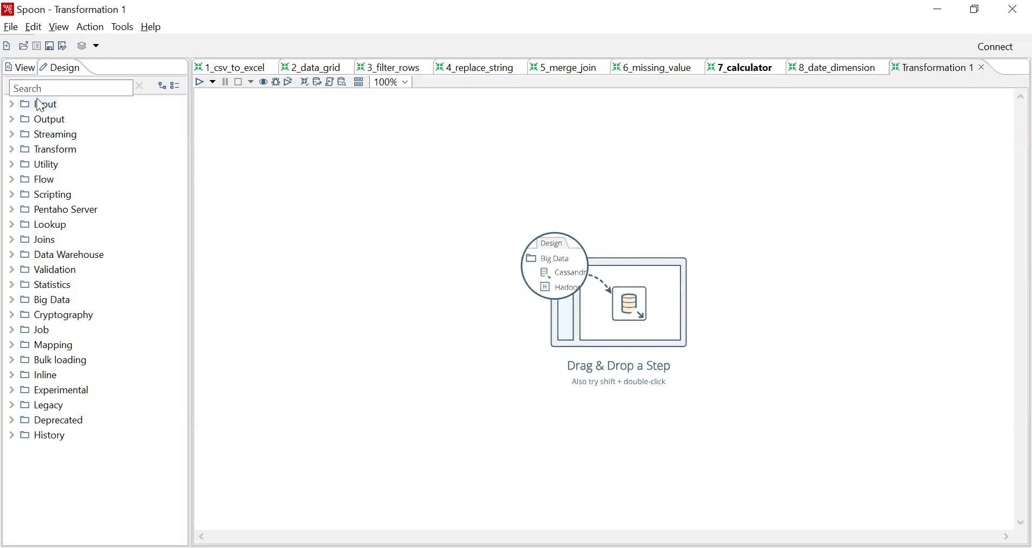
click(14, 110)
click(70, 92)
text(table)
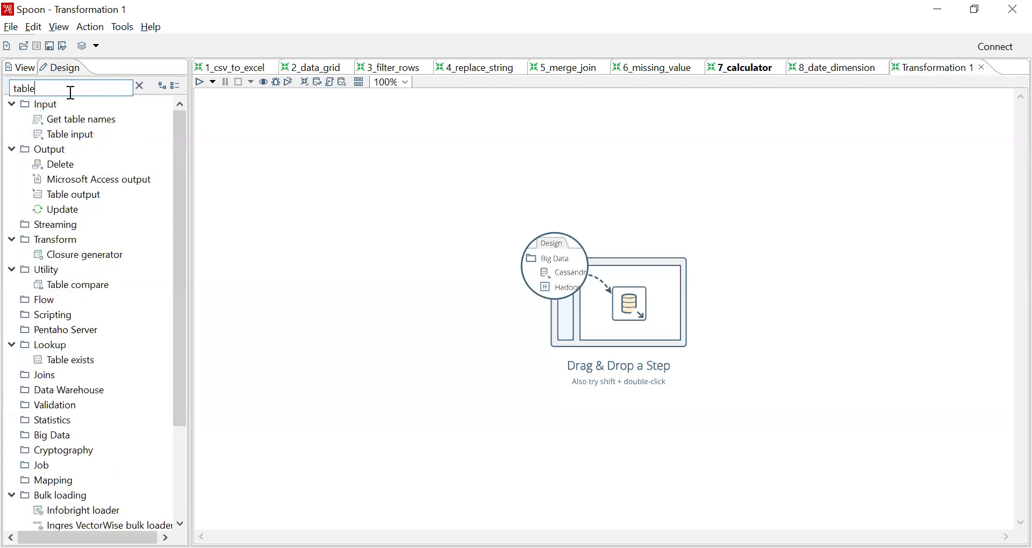
drag(82, 139, 348, 220)
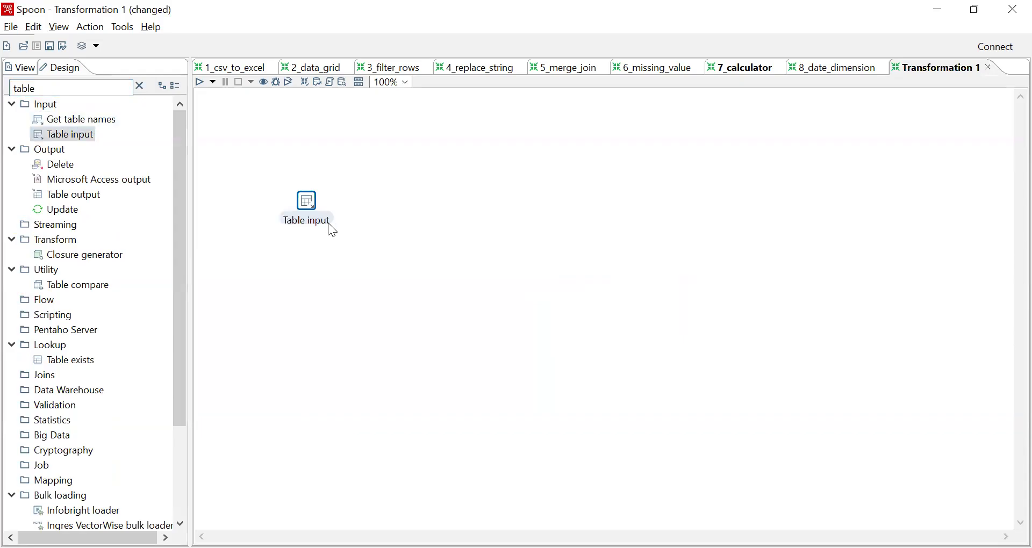
- Open the Table input step's settings and start creating a new database connection for it
click(307, 204)
double_click(308, 203)
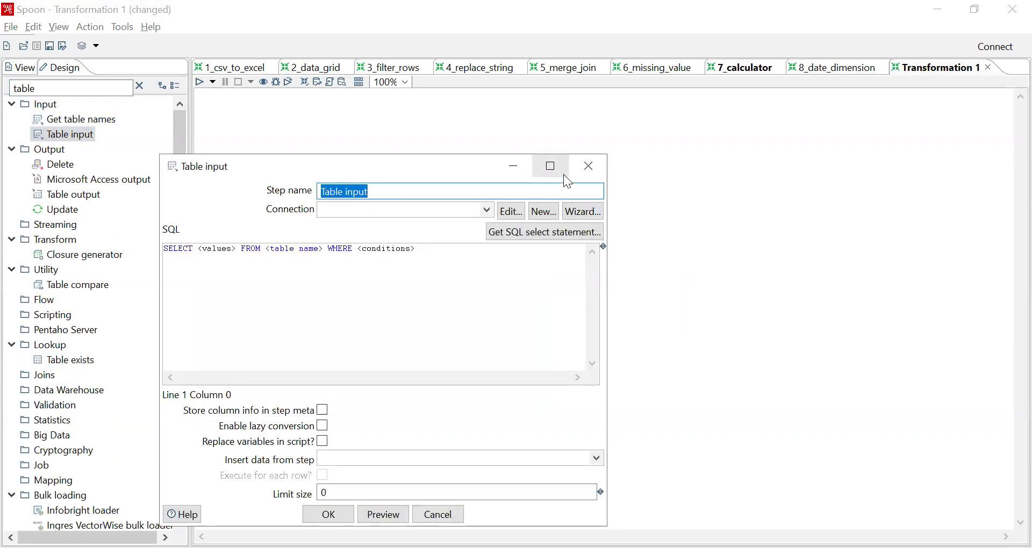
click(487, 210)
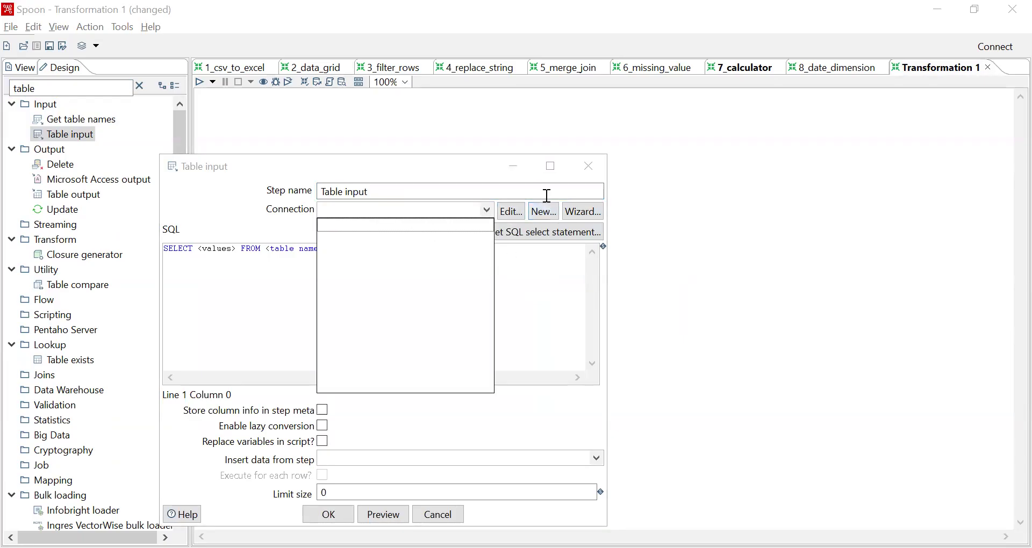
click(546, 214)
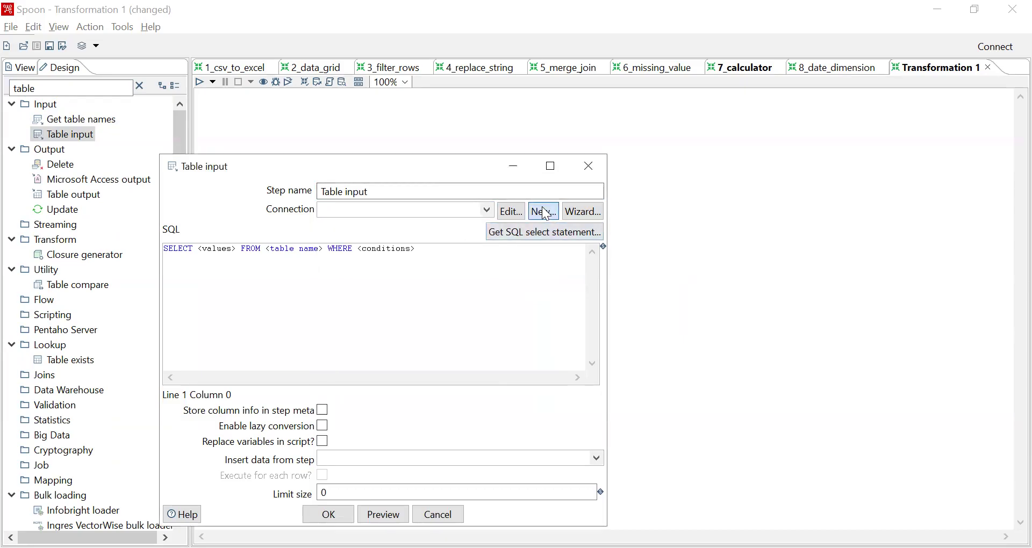
click(547, 214)
- Browse the available connection types and set the new database connection's type to MySQL
drag(610, 308, 616, 229)
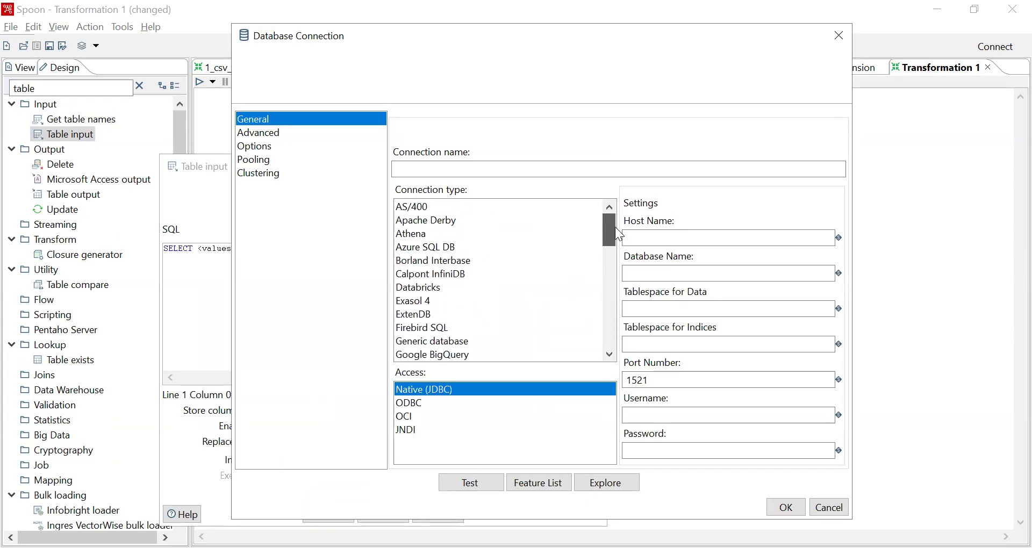
drag(615, 226, 598, 302)
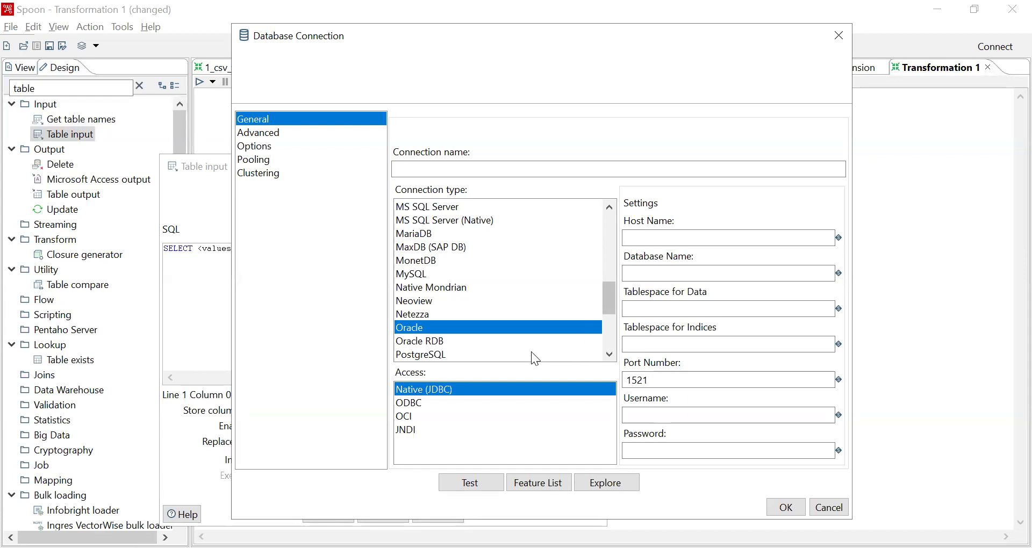
scroll(614, 299, down, 1)
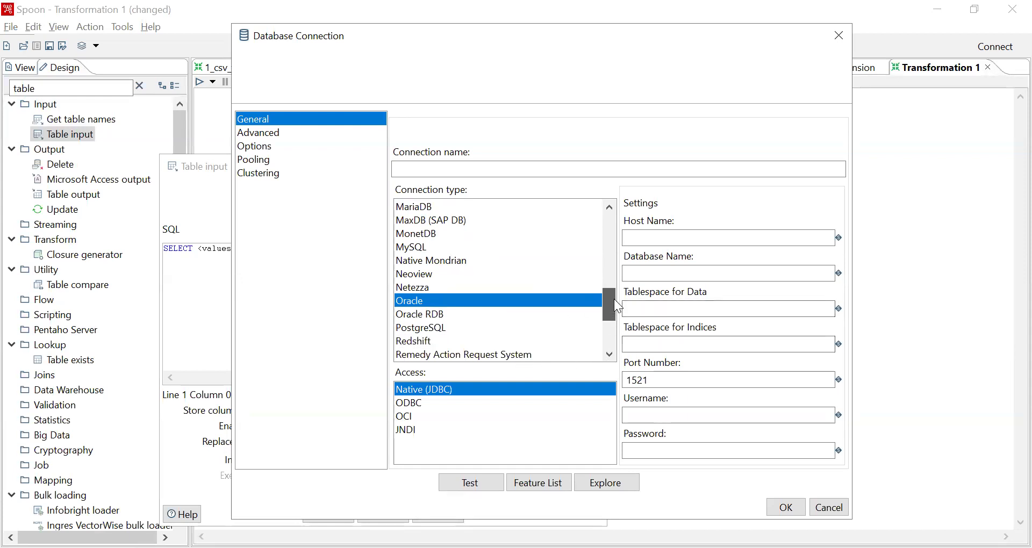
click(445, 315)
click(442, 330)
click(456, 289)
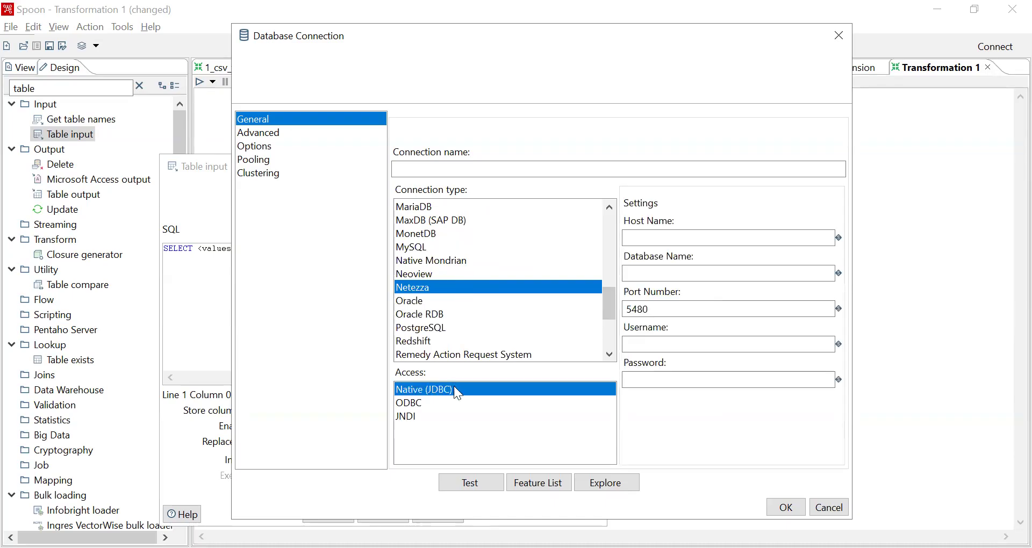
click(438, 340)
click(447, 289)
click(461, 244)
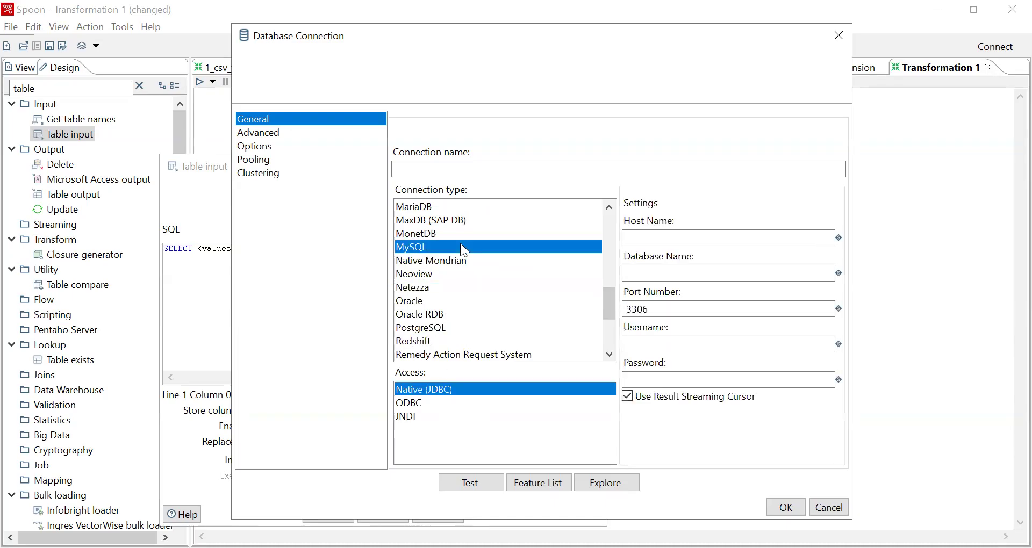
click(459, 301)
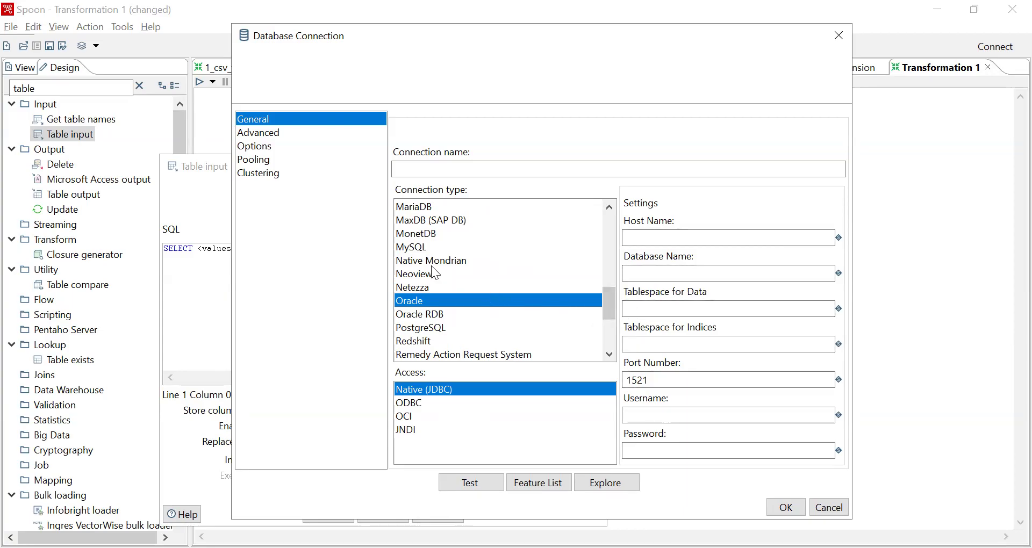
click(409, 248)
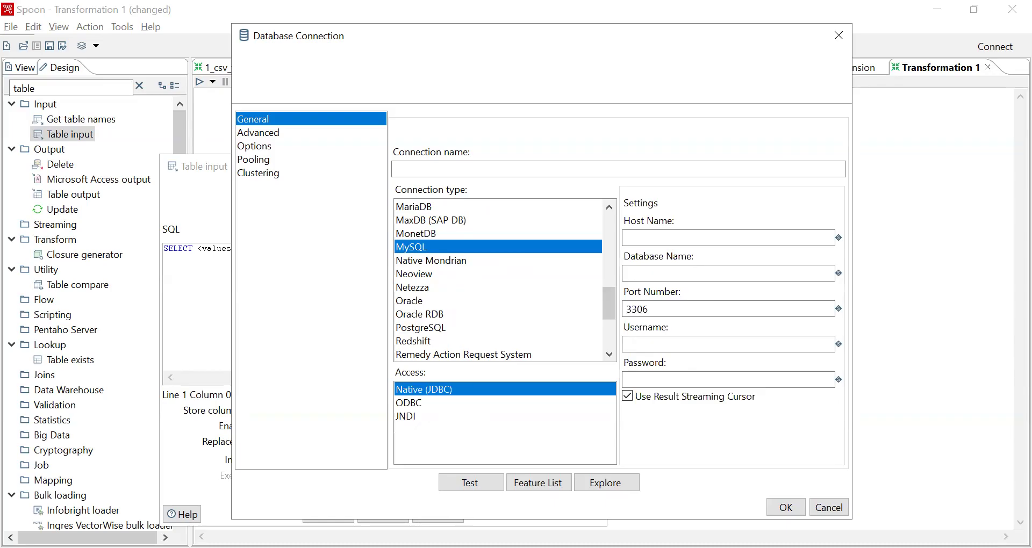
- Switch to phpMyAdmin in the browser and inspect the data and structure of the mahasiswa table in the universitas database
key(alt+Tab)
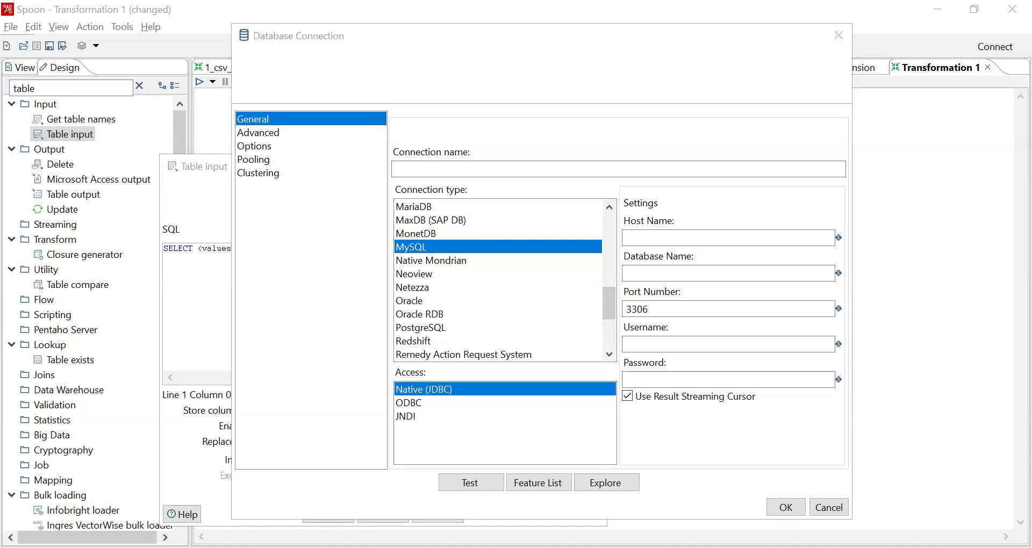
key(alt+Tab)
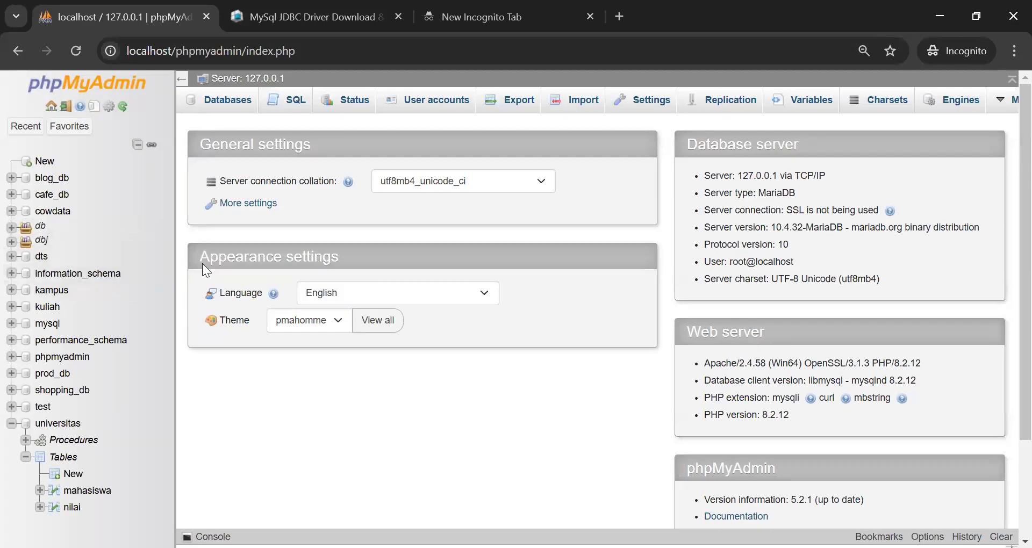
scroll(113, 339, down, 2)
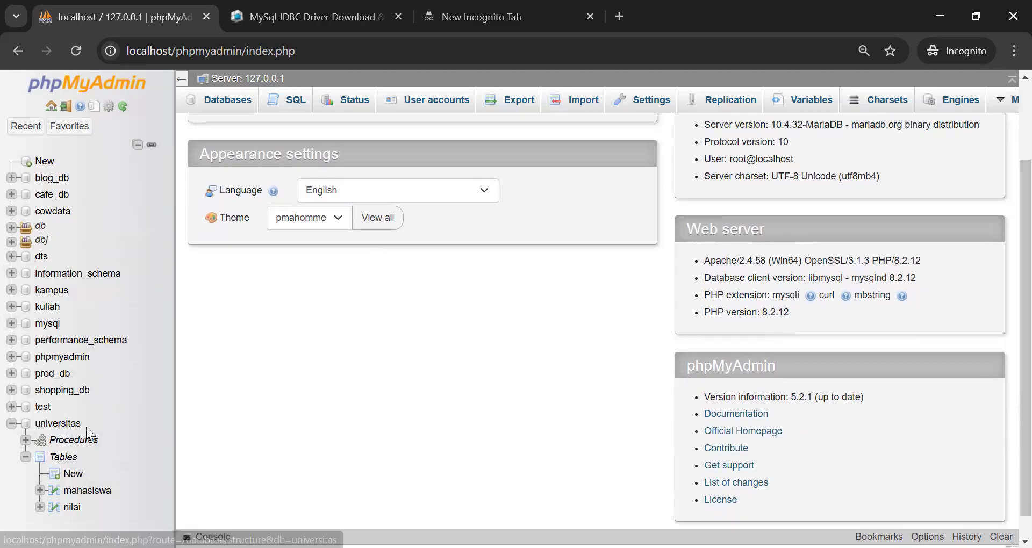
click(85, 490)
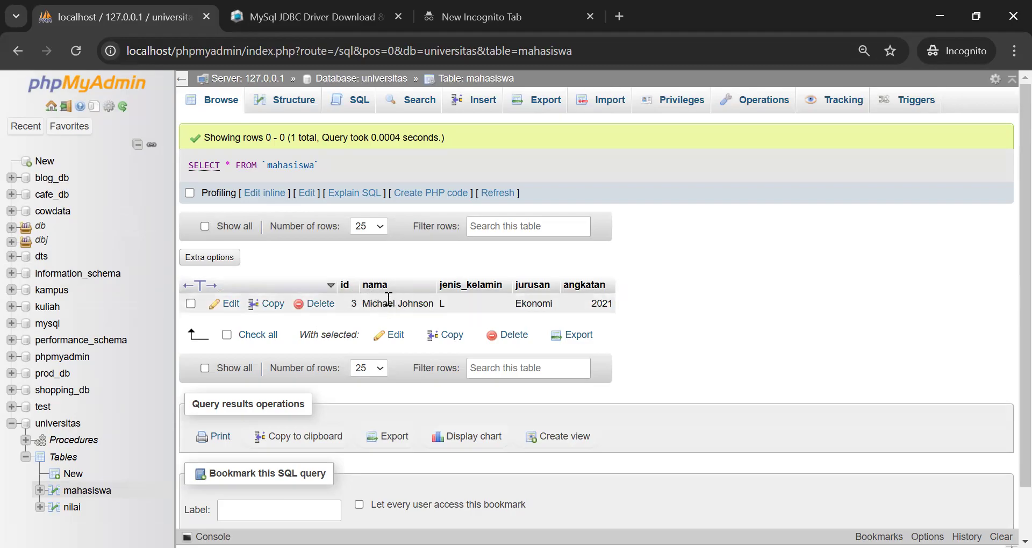
click(283, 103)
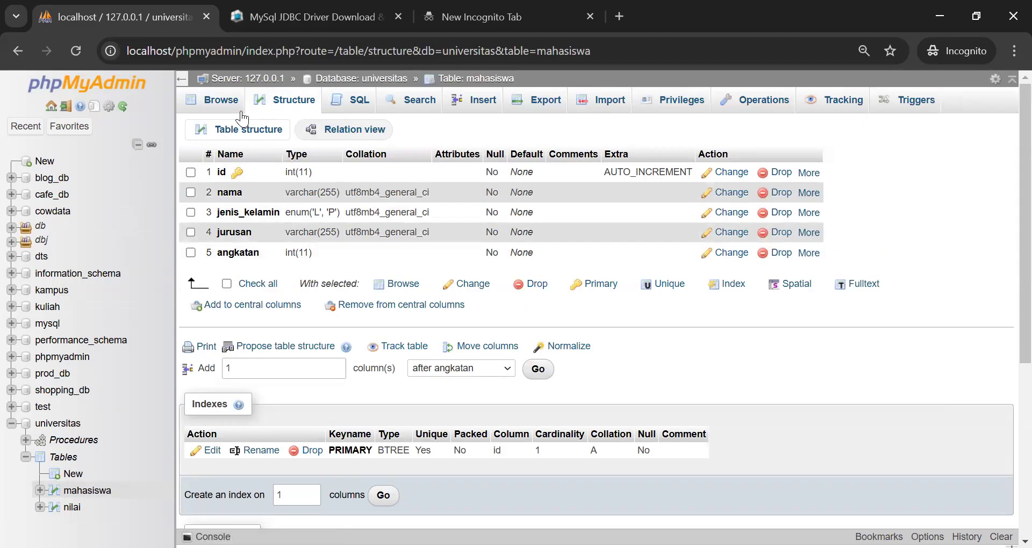
click(225, 105)
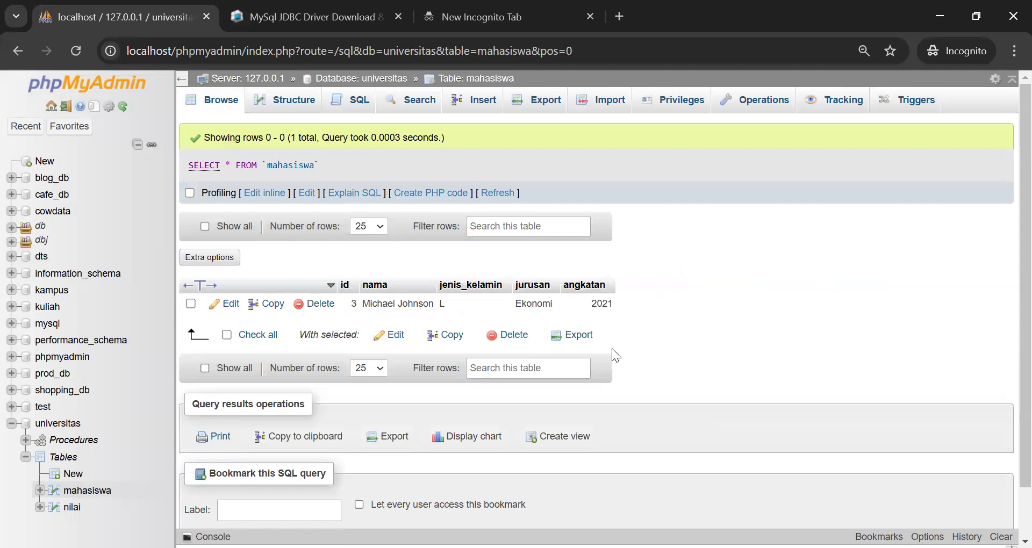
- Back in Spoon, name the connection mysql_conn and set its host to localhost, database to universitas and username to root
key(alt+Tab)
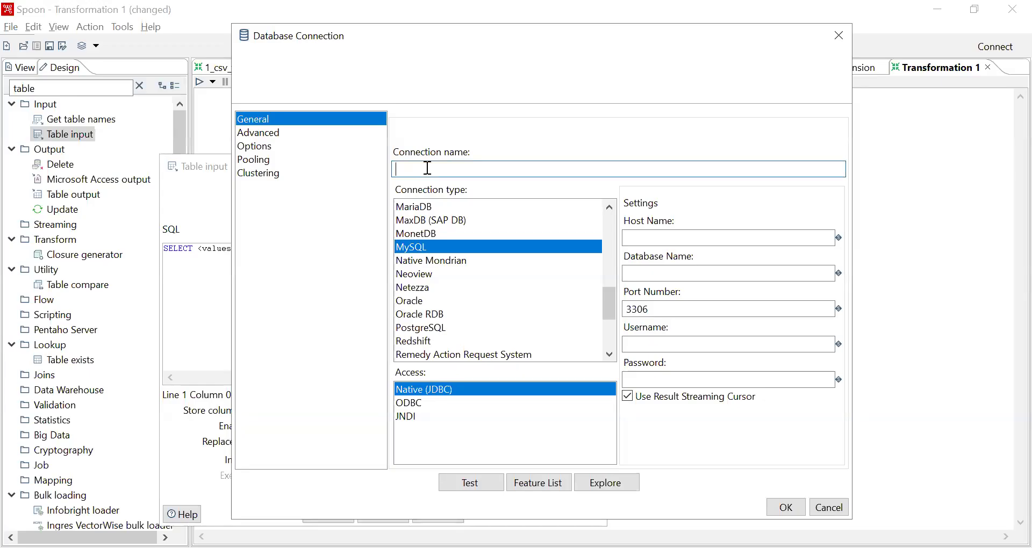
text(mysql_conn)
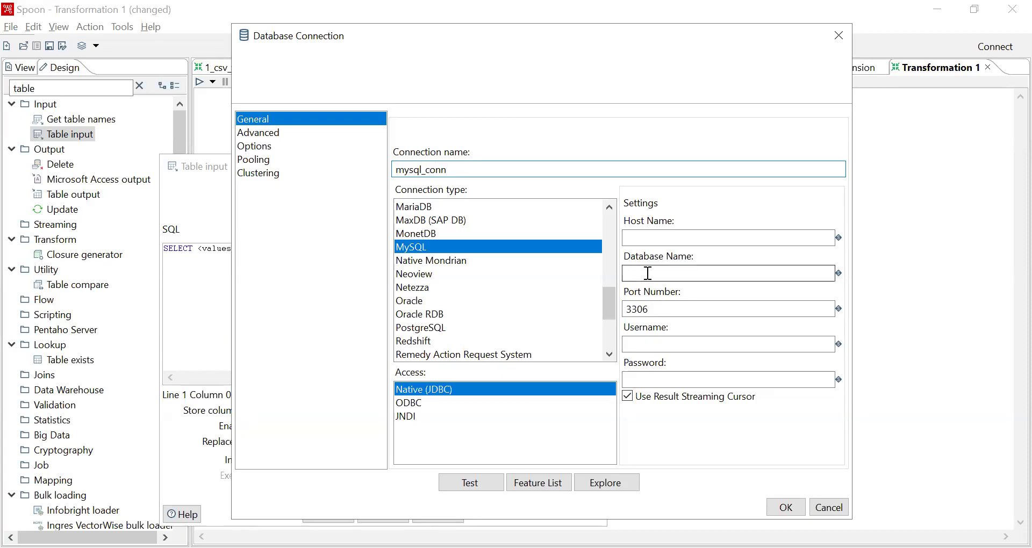
click(679, 238)
text(loca)
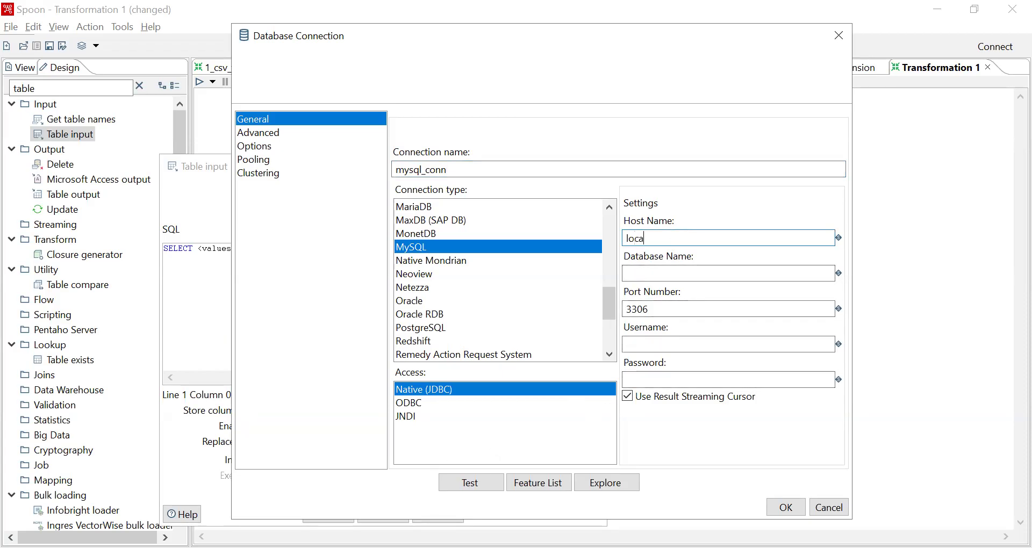
text(lhost)
key(Tab)
text(universitas)
key(Tab)
key(Tab)
text(root)
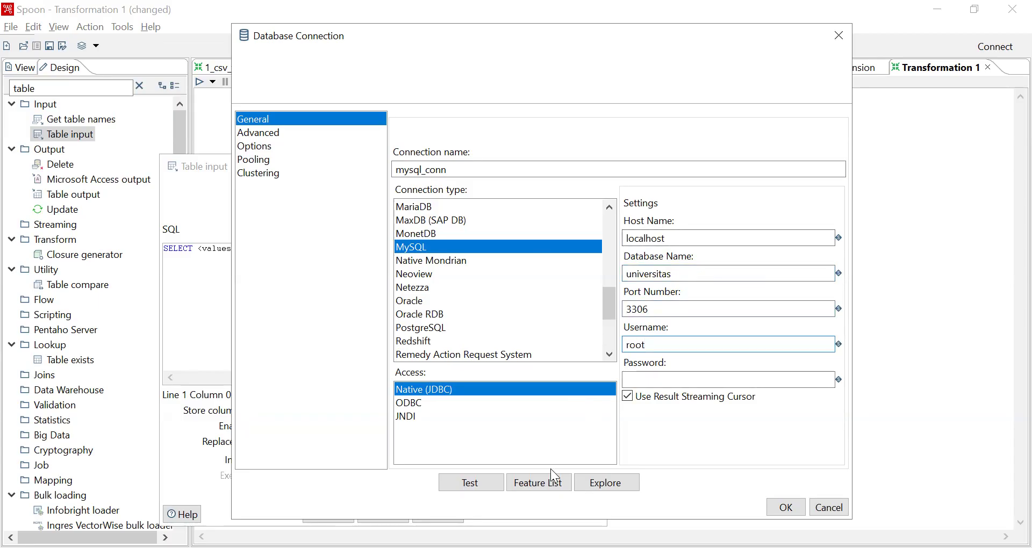
- Test the mysql_conn database connection and dismiss the test message
click(471, 482)
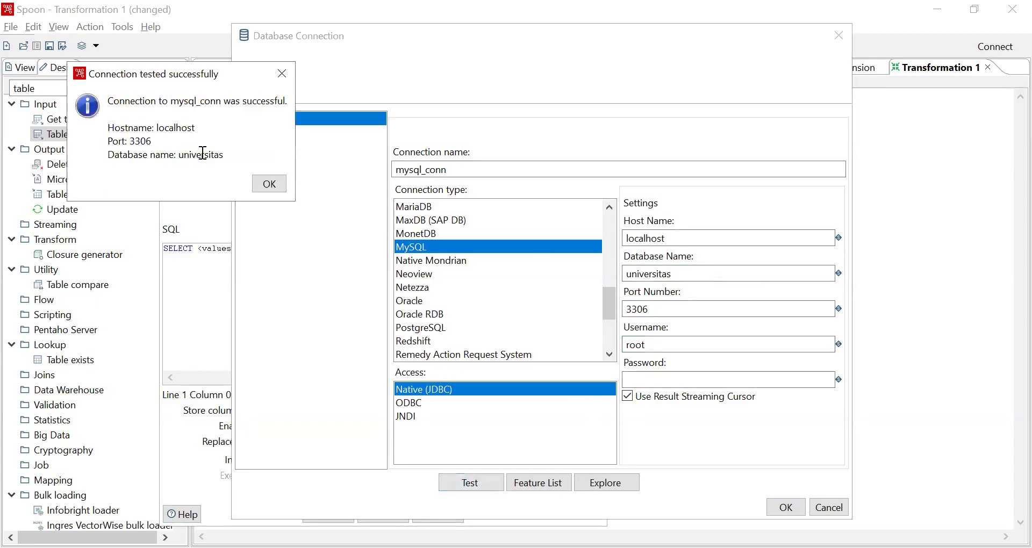
drag(231, 102, 265, 102)
click(280, 103)
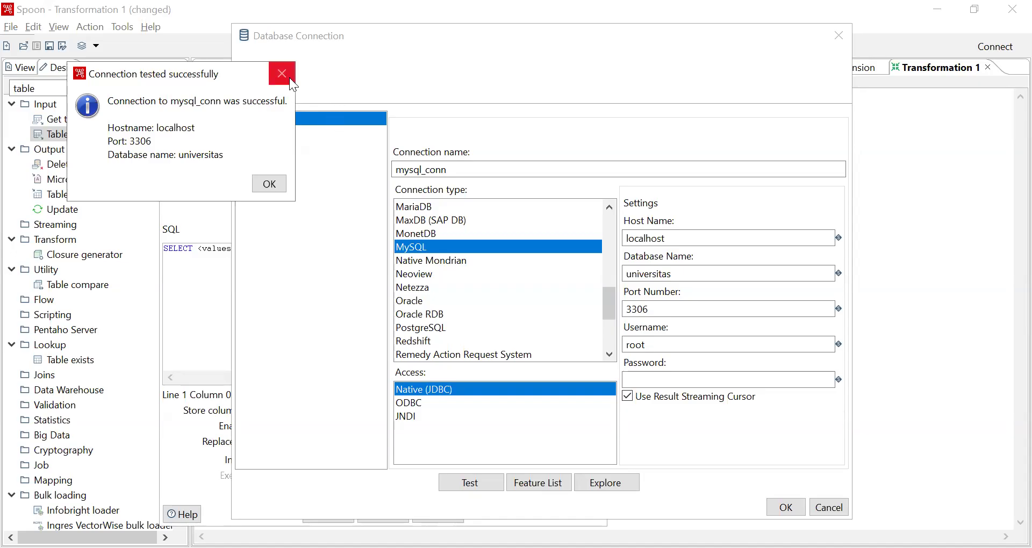
click(289, 80)
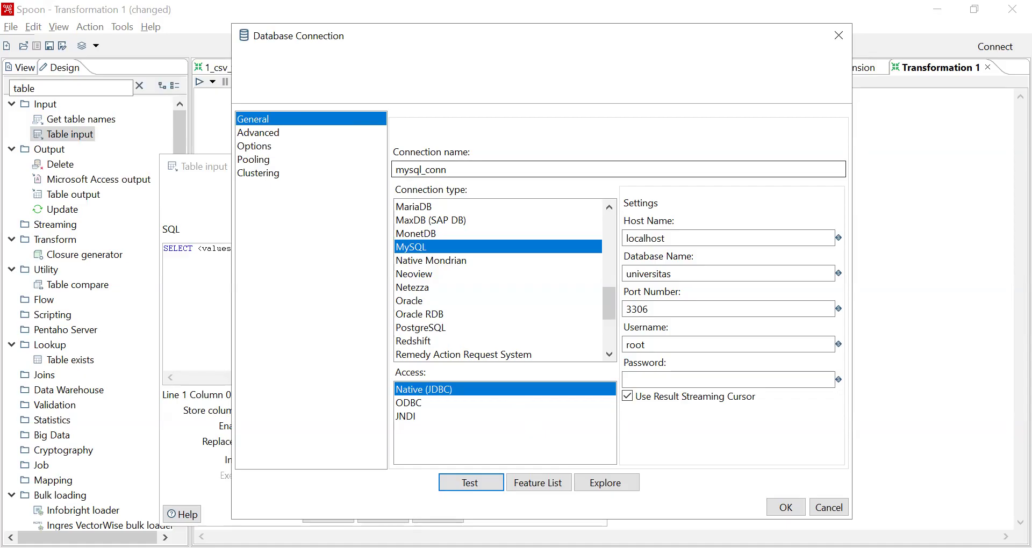
- Switch to the browser, search Google for "Driver class 'com.mysql.jdbc.Driver' could not be found" with the full error text, and open the Home.blog result separately
key(alt+Tab)
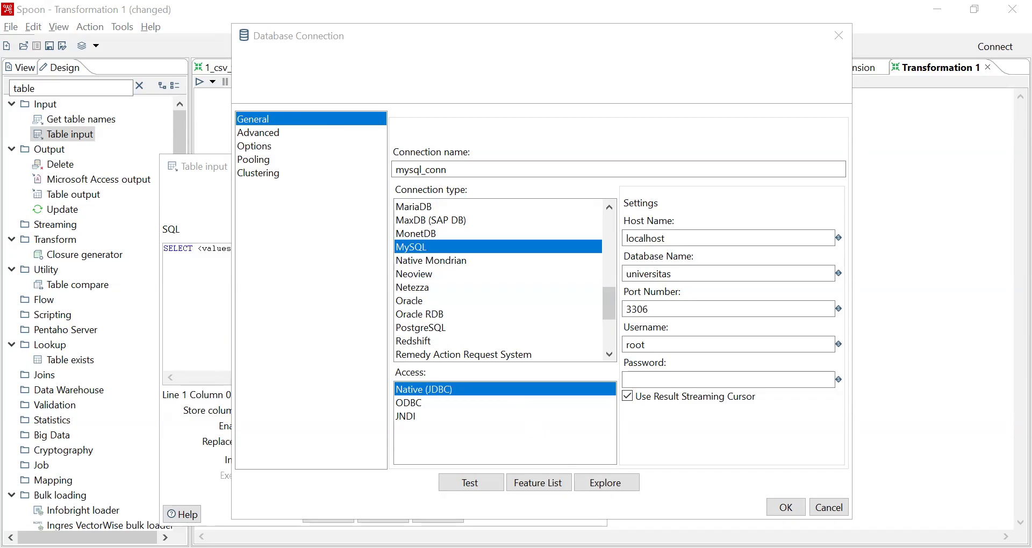
key(alt+Tab)
text(Driver class 'com.mysql.jdbc.Driver' could not be found, make sure the 'MySQL' driver (jar file) is installed.)
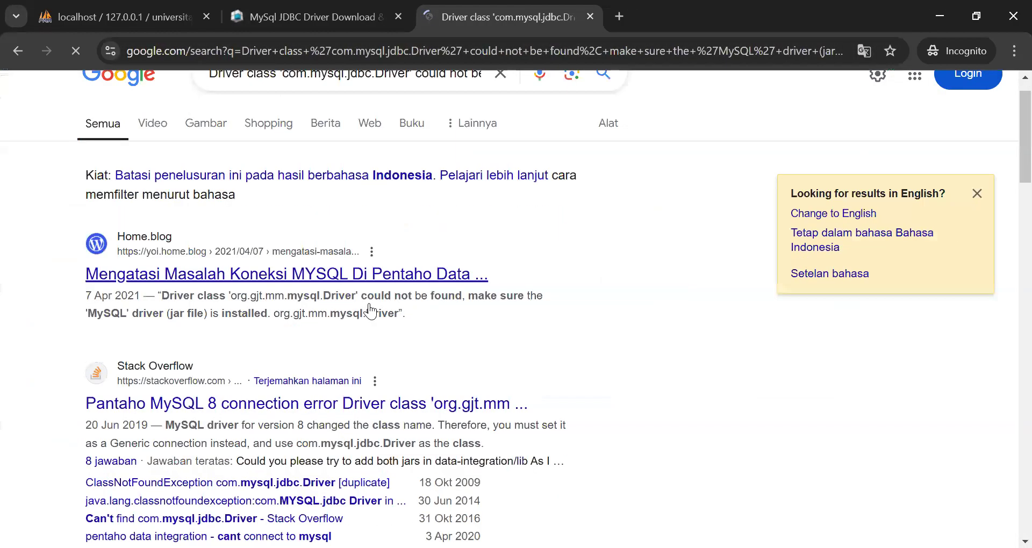
scroll(437, 253, down, 2)
right_click(253, 195)
click(286, 211)
scroll(492, 199, down, 4)
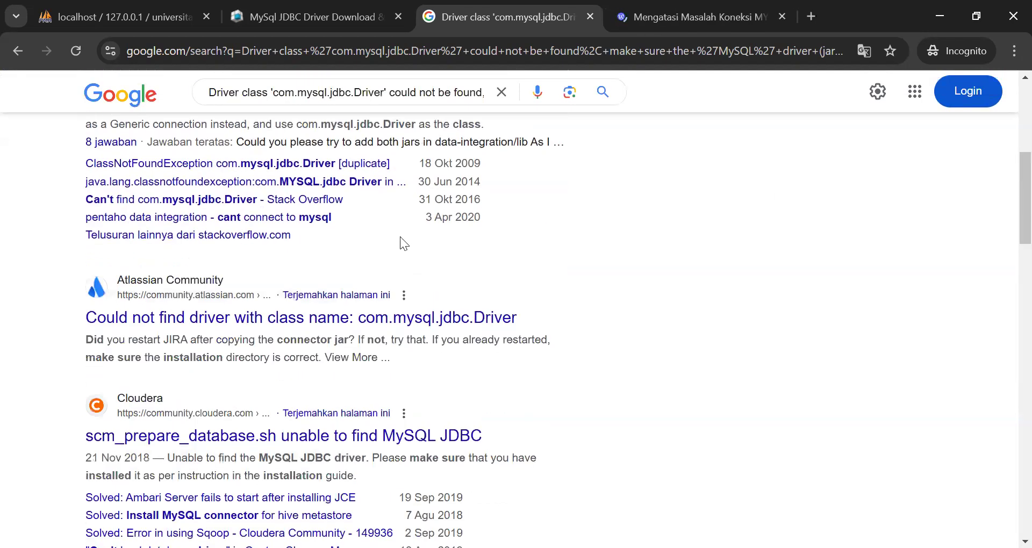
- Read the Home.blog article's instructions for adding the MySQL connector jar file to Pentaho's data-integration/lib folder and retesting the connection
click(676, 19)
scroll(546, 296, down, 20)
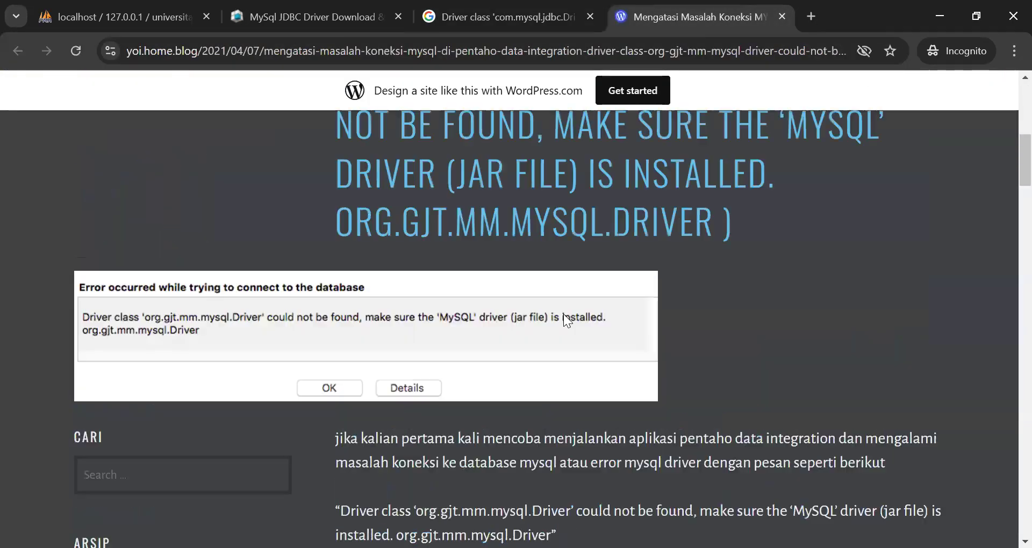
scroll(549, 285, down, 6)
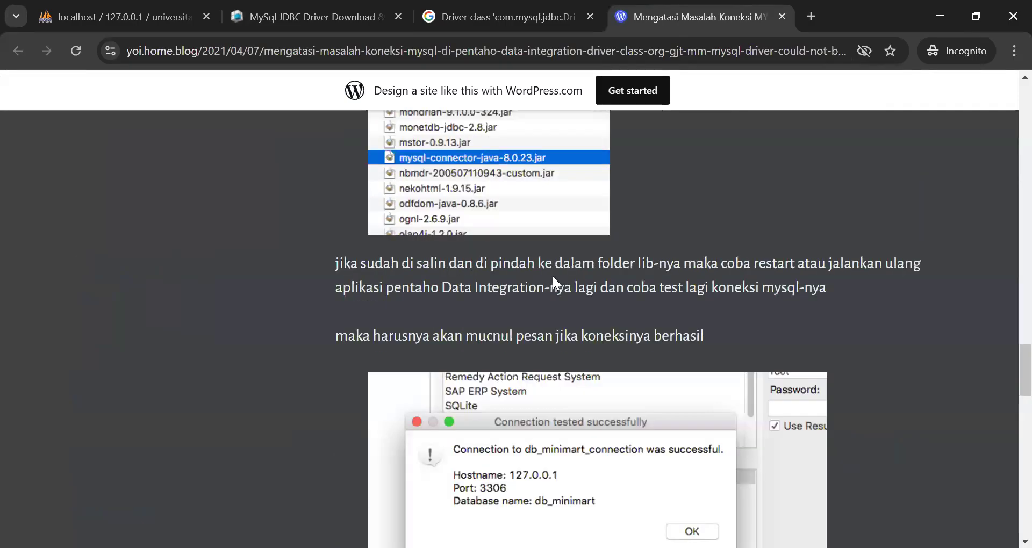
scroll(575, 205, up, 6)
scroll(618, 220, up, 1)
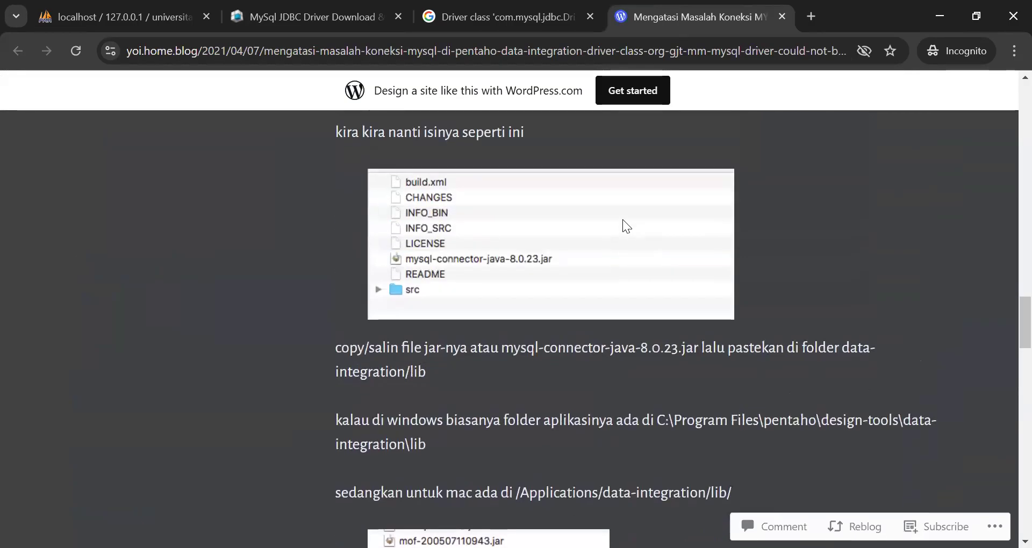
scroll(663, 304, down, 4)
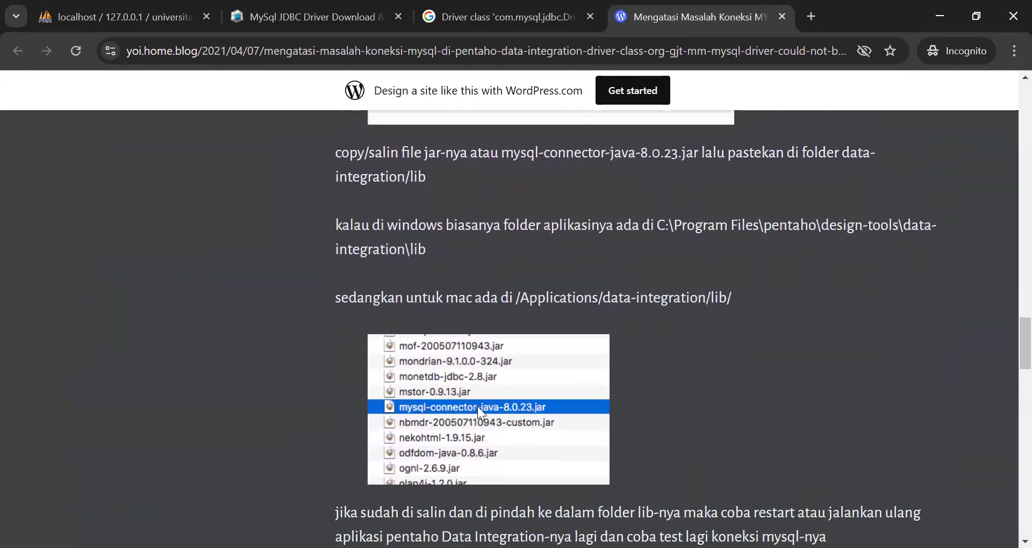
scroll(517, 406, down, 3)
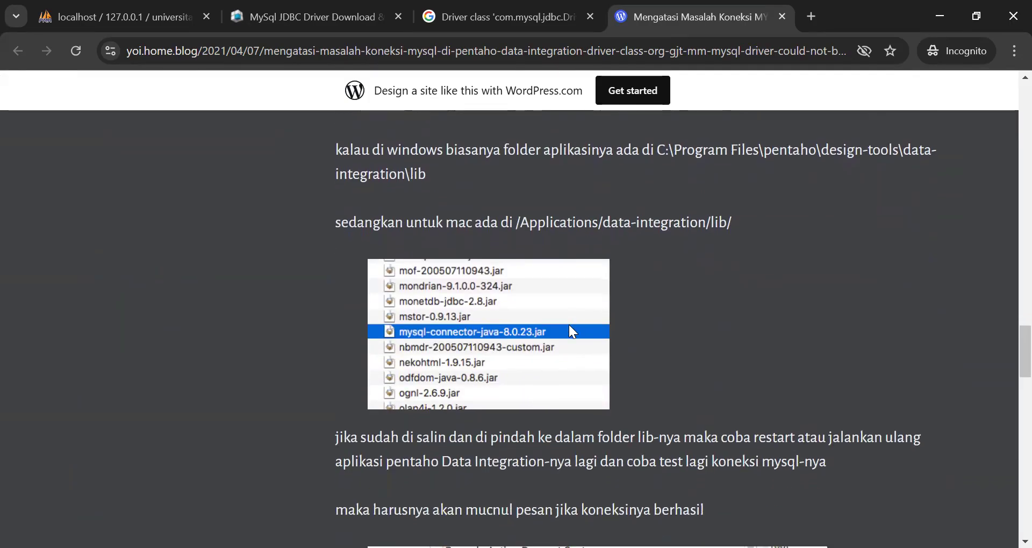
scroll(545, 338, down, 15)
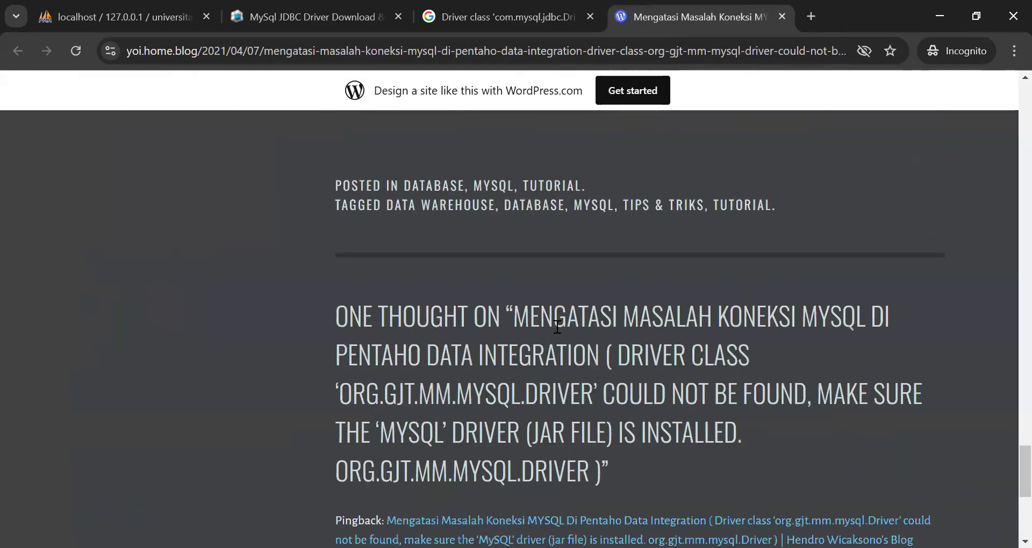
- Locate the MySql JDBC Driver download on the already open DbSchema page, request the zip and cancel saving it
scroll(560, 320, up, 20)
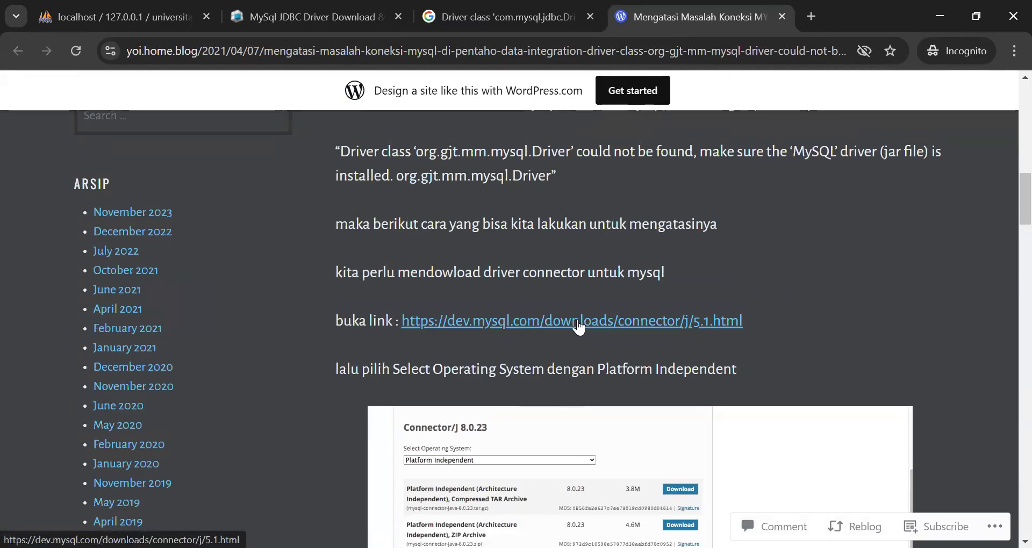
click(346, 14)
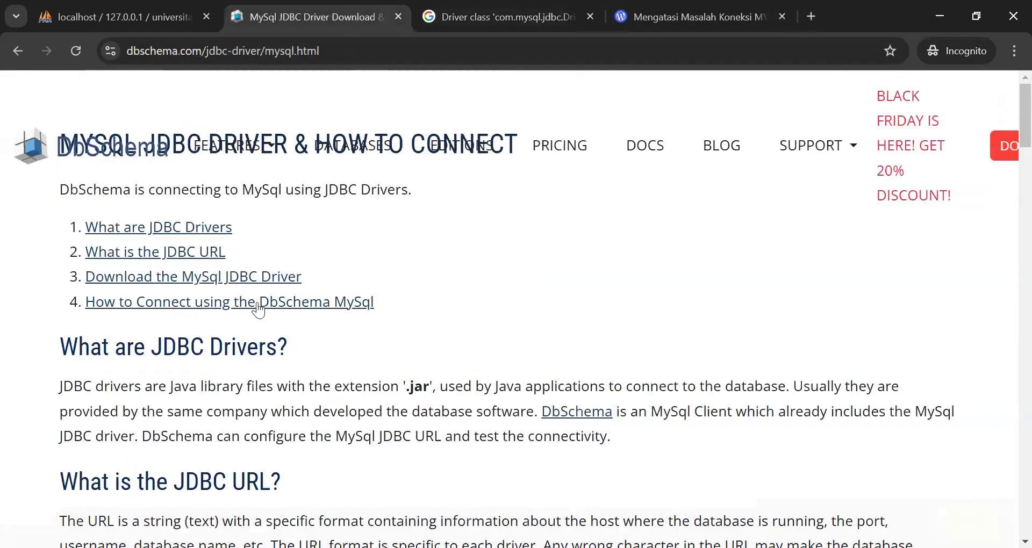
scroll(301, 259, down, 8)
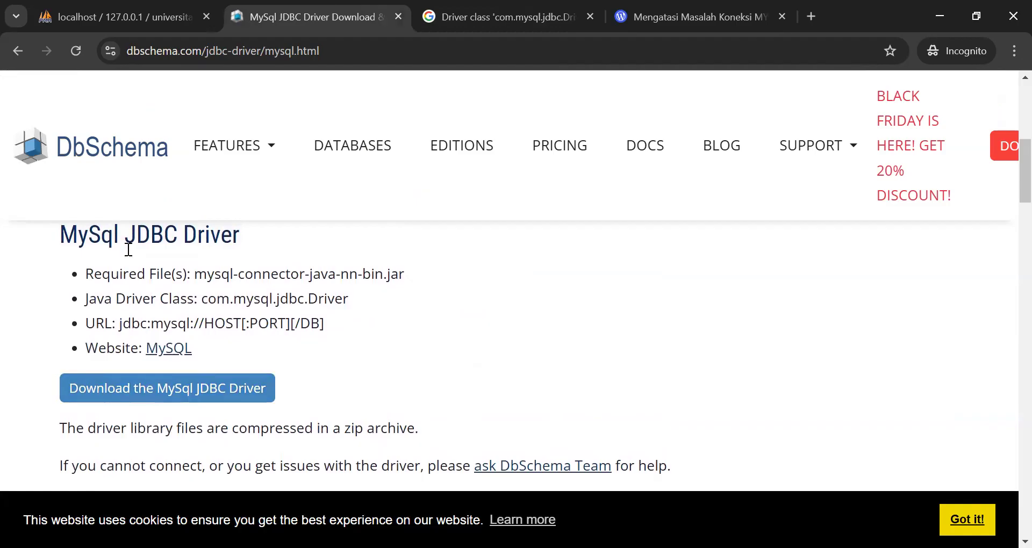
scroll(161, 357, up, 2)
scroll(123, 331, down, 2)
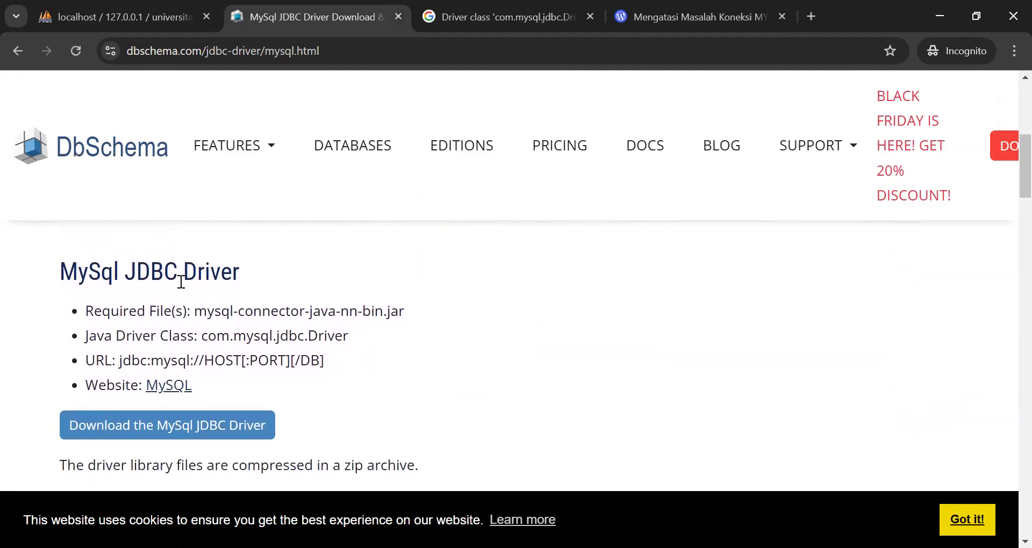
click(198, 410)
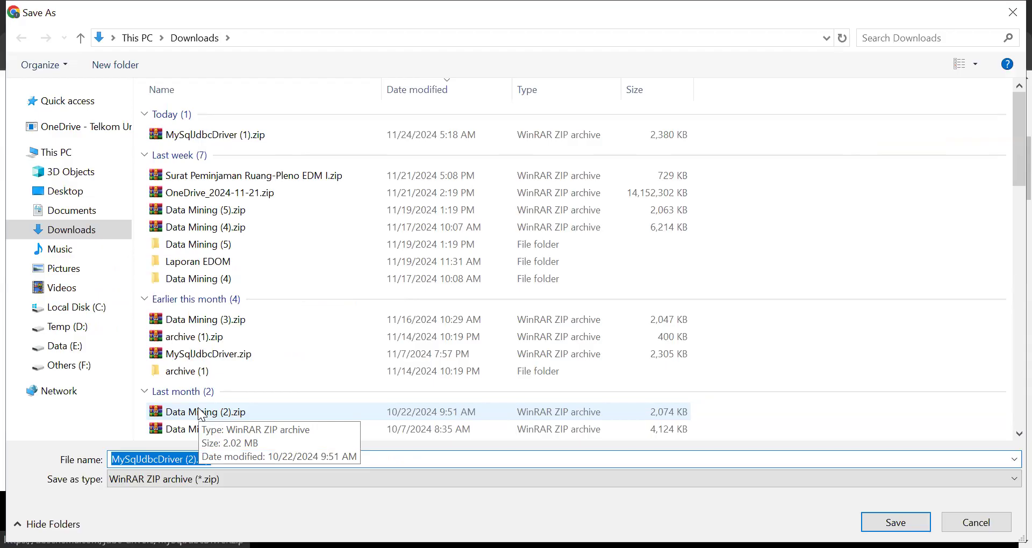
key(Escape)
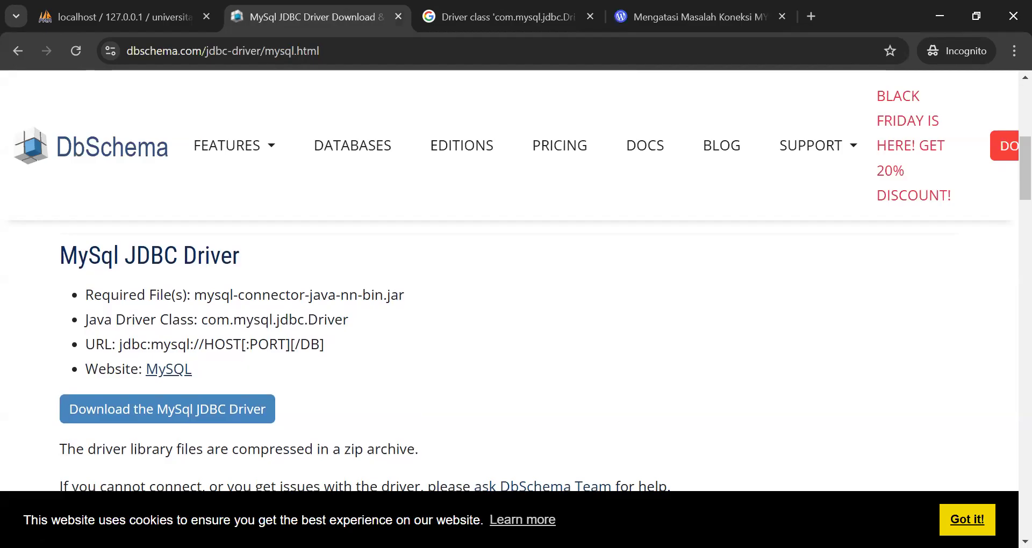
- Switch to File Explorer, open the lib folder inside data-integration and select mysql-connector-j-8.3.0.jar
key(alt+Tab)
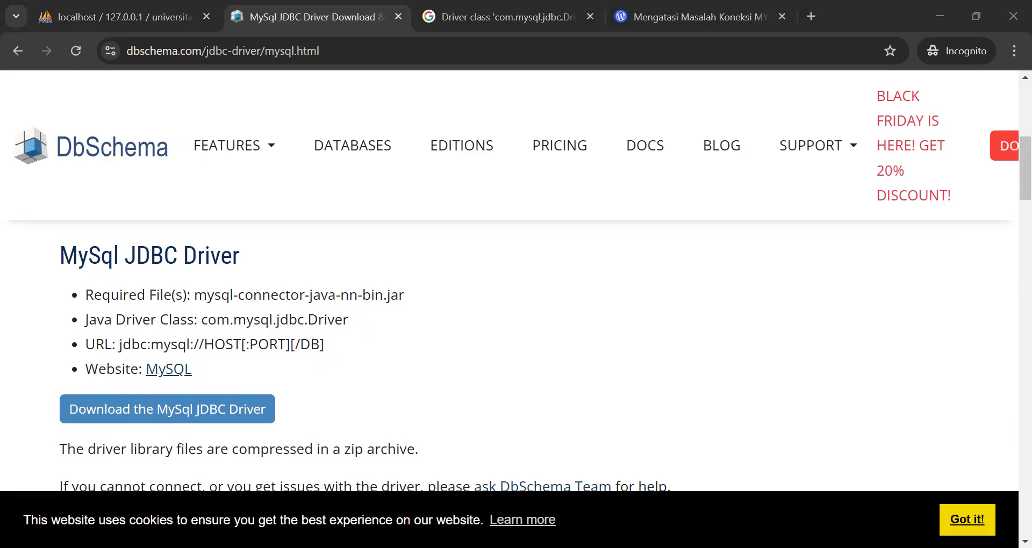
key(alt+Tab)
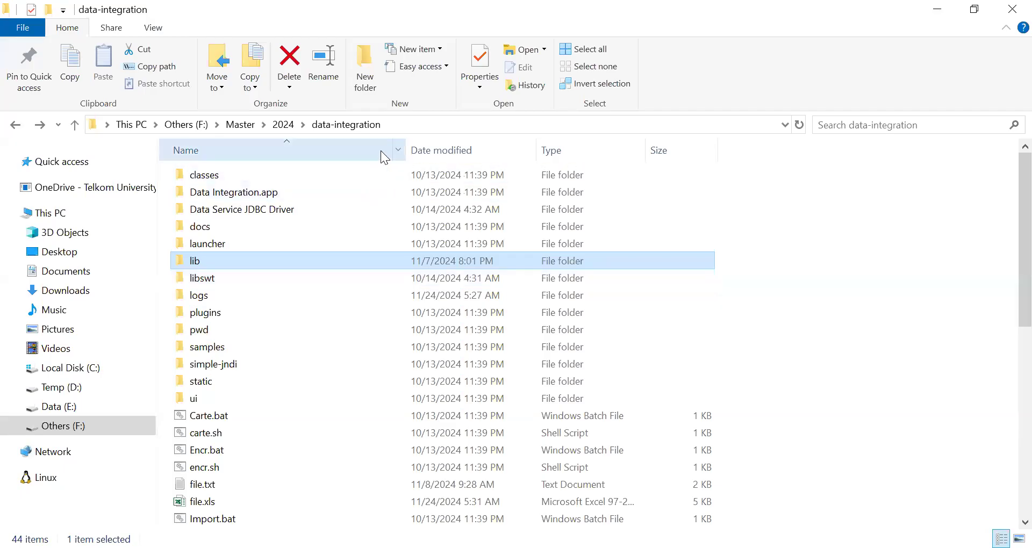
scroll(291, 421, down, 4)
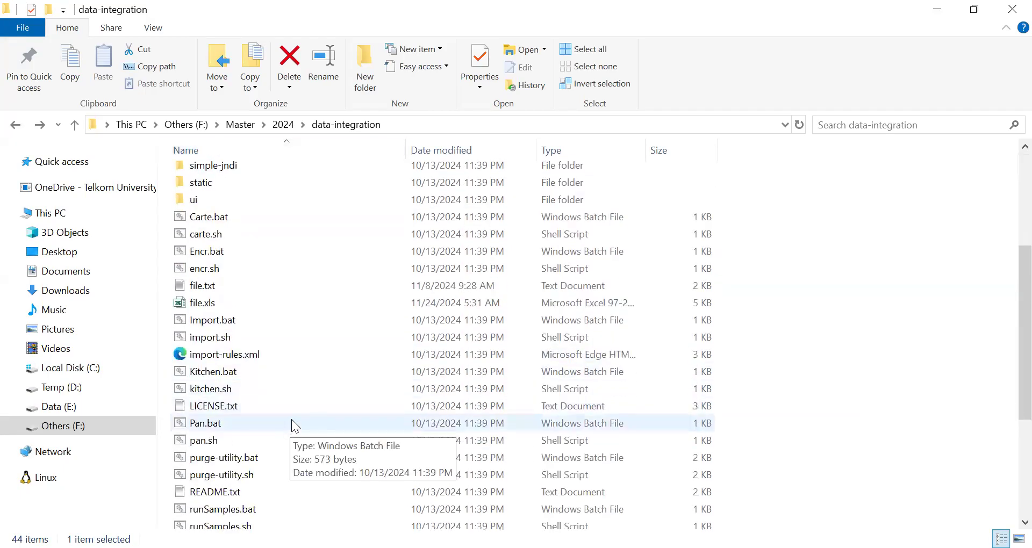
scroll(291, 420, down, 4)
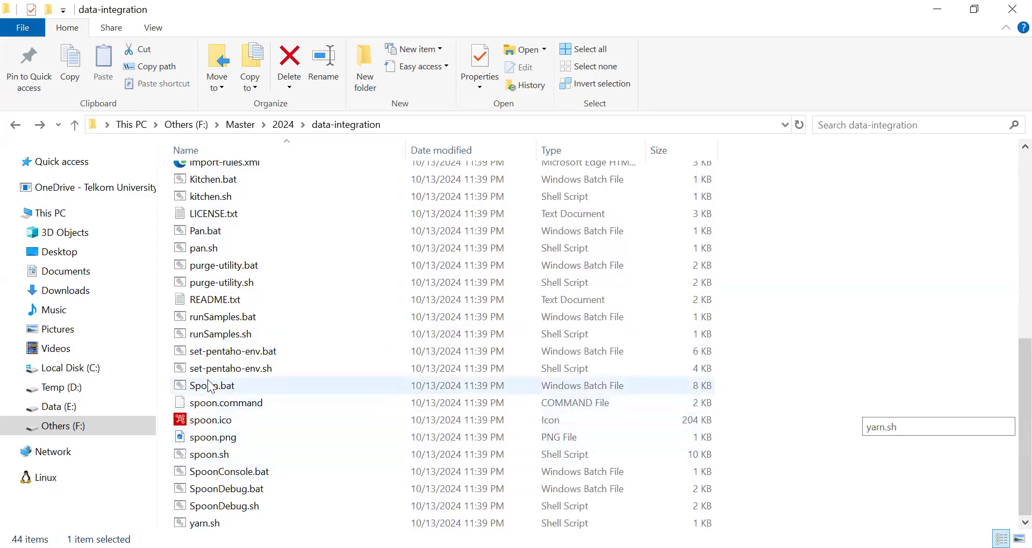
scroll(340, 268, up, 4)
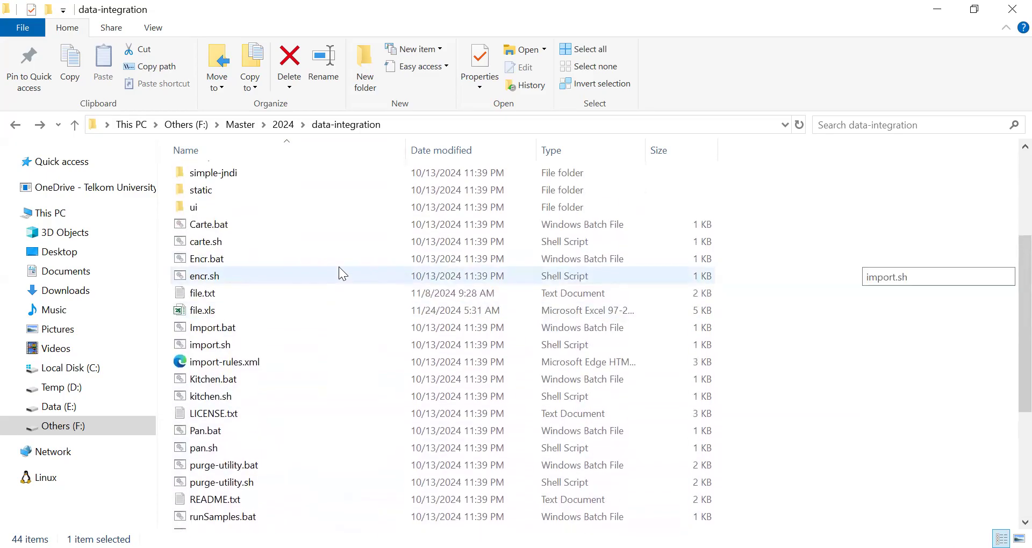
scroll(338, 266, up, 3)
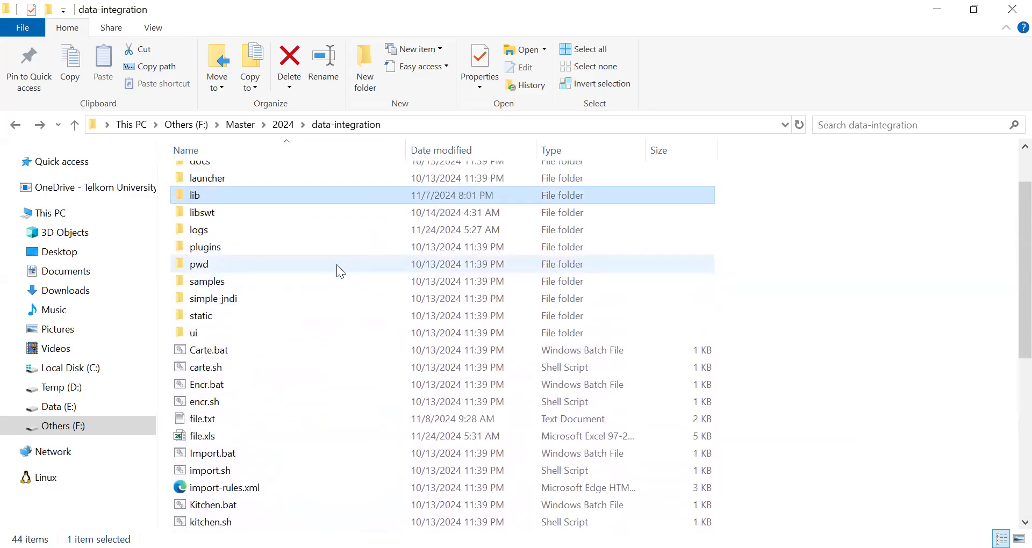
double_click(207, 200)
scroll(293, 266, down, 20)
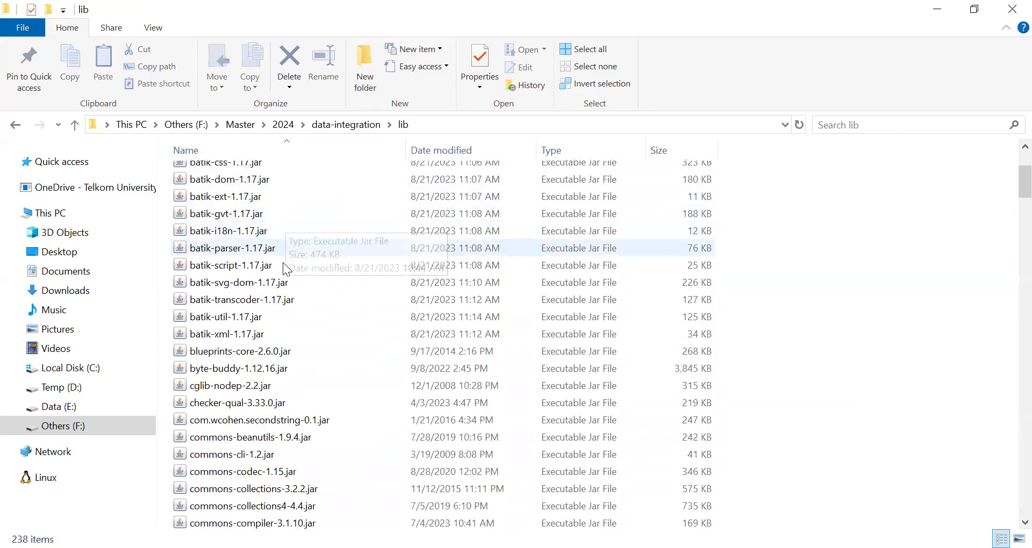
scroll(292, 291, down, 20)
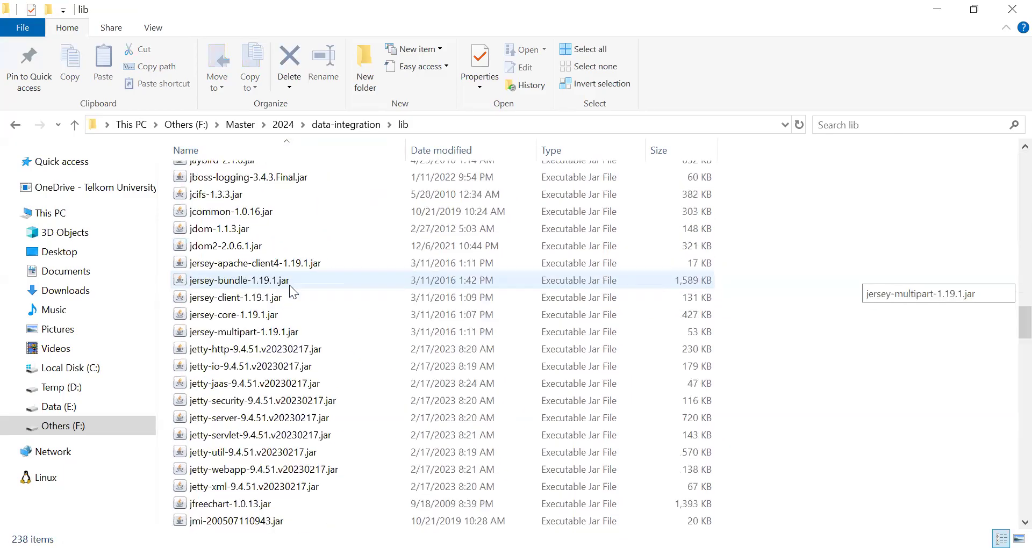
scroll(295, 274, down, 14)
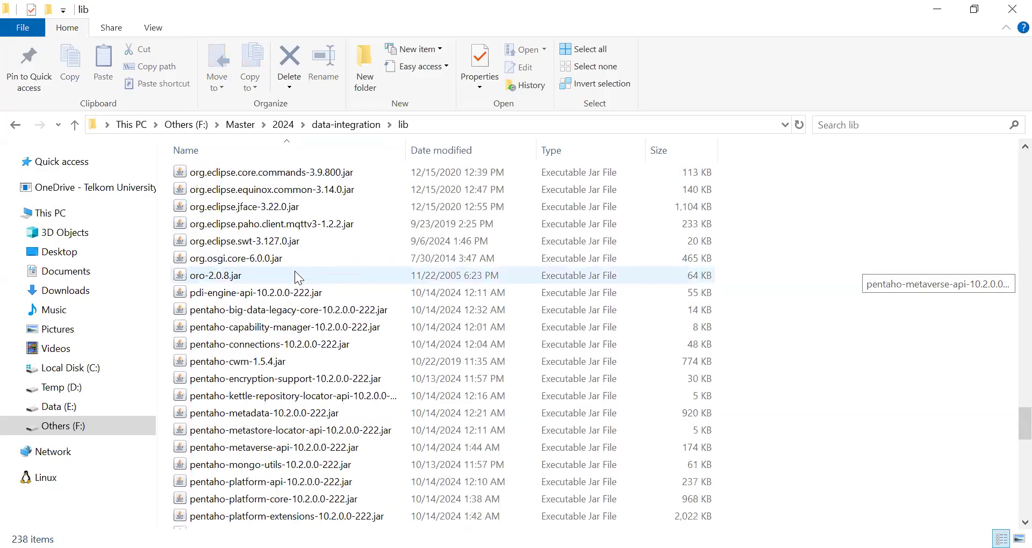
scroll(294, 269, up, 8)
scroll(299, 274, up, 2)
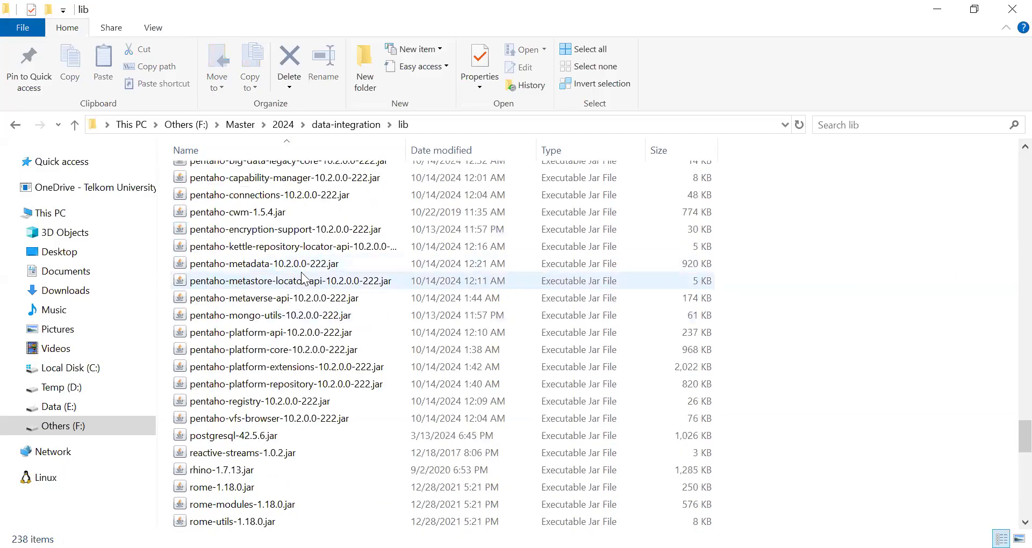
scroll(304, 278, up, 6)
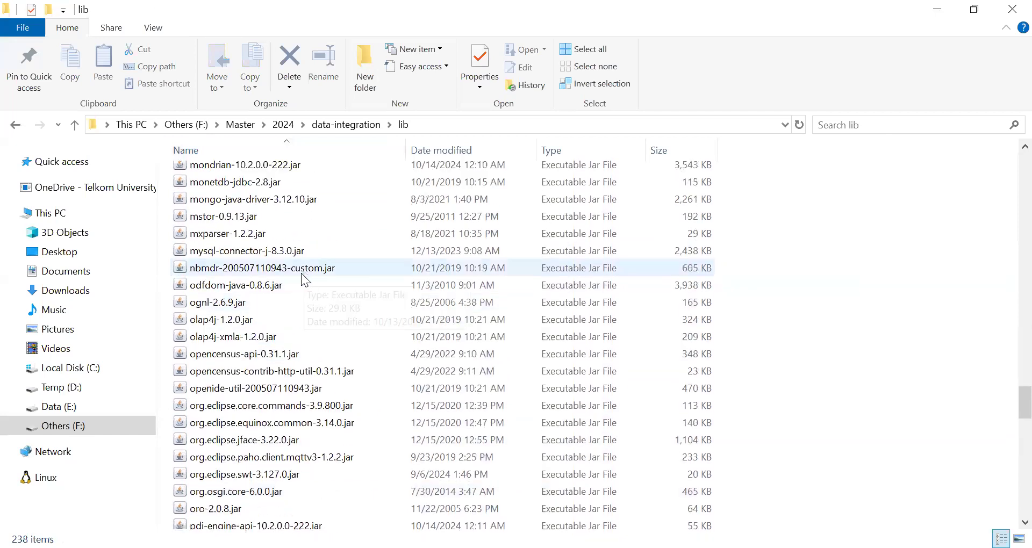
click(262, 253)
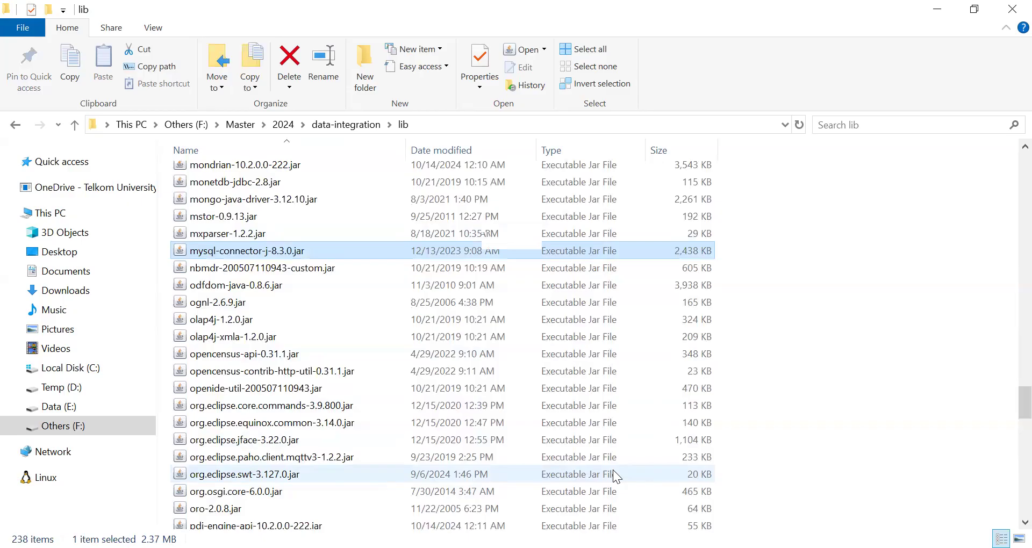
key(alt+Tab)
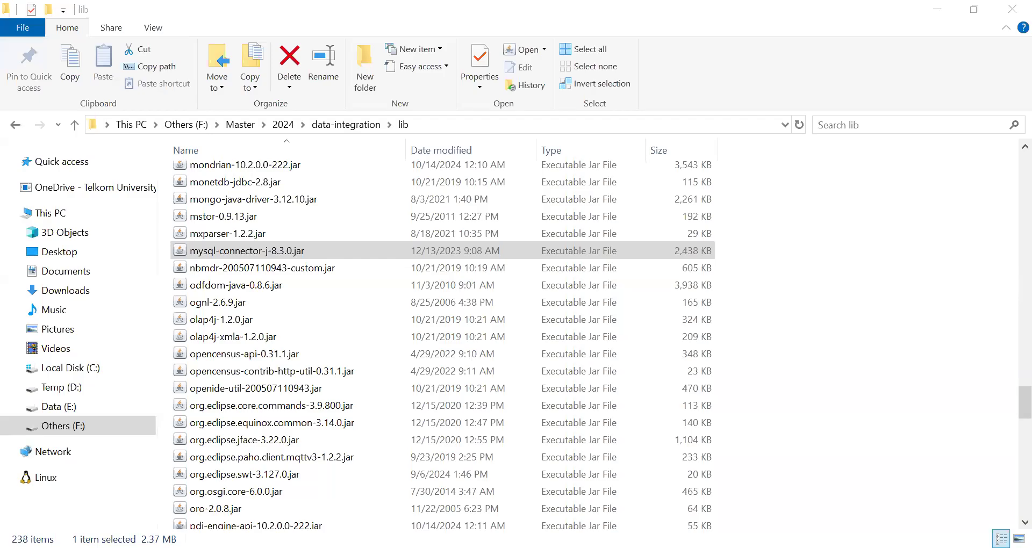
key(alt+Tab)
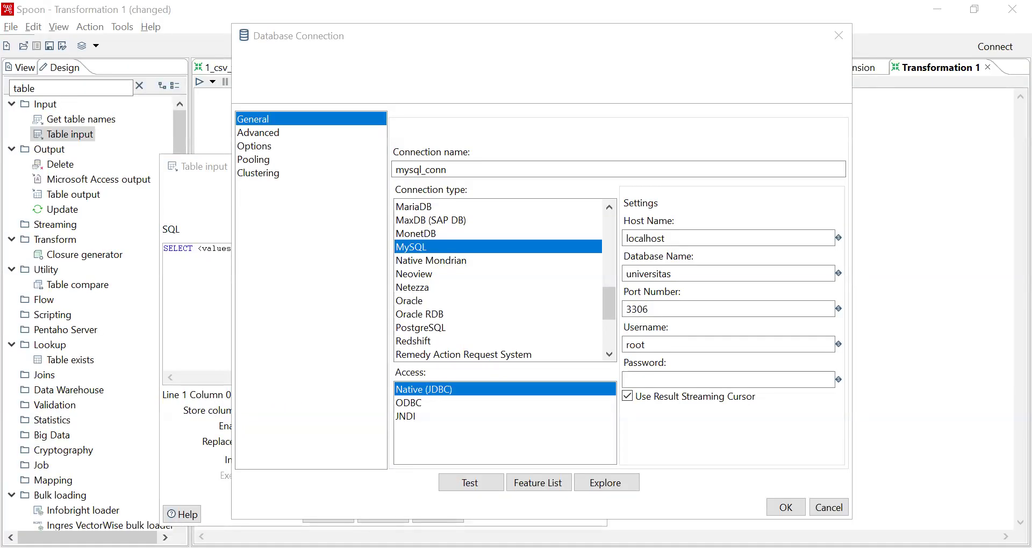
key(alt+Tab)
scroll(205, 333, up, 3)
scroll(205, 330, down, 1)
scroll(204, 328, up, 1)
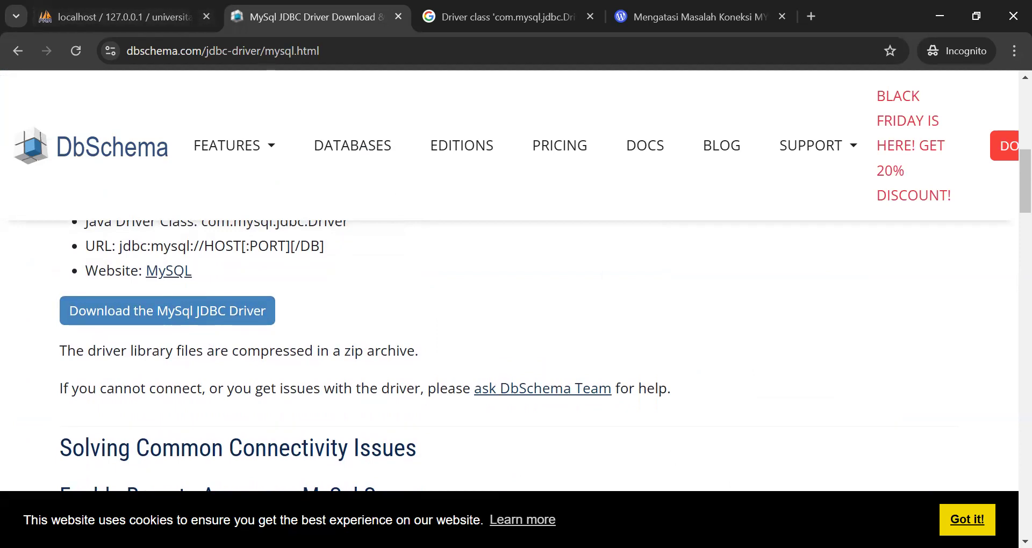
- Switch back to Spoon, retest the mysql_conn database connection and accept the connection settings
key(alt+Tab)
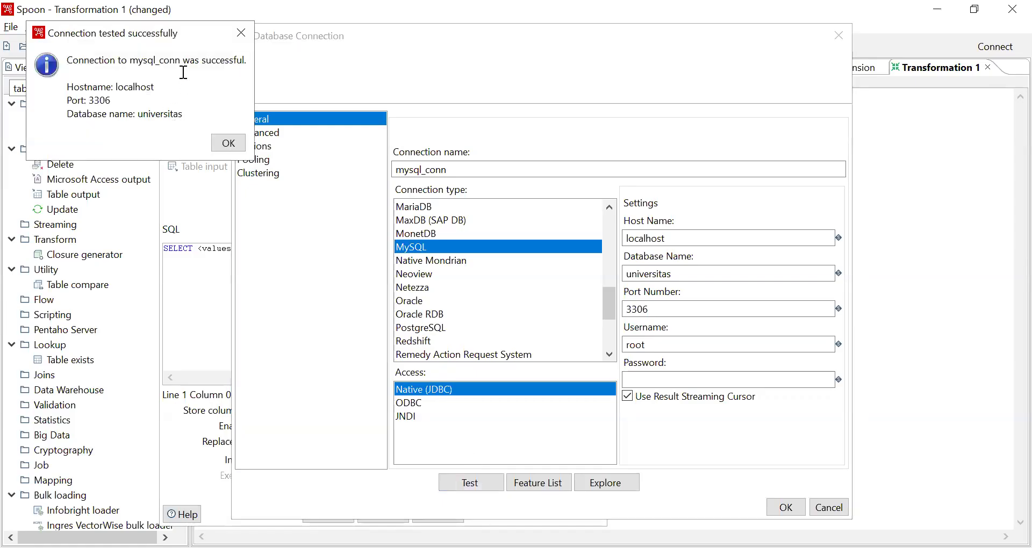
drag(171, 63, 227, 62)
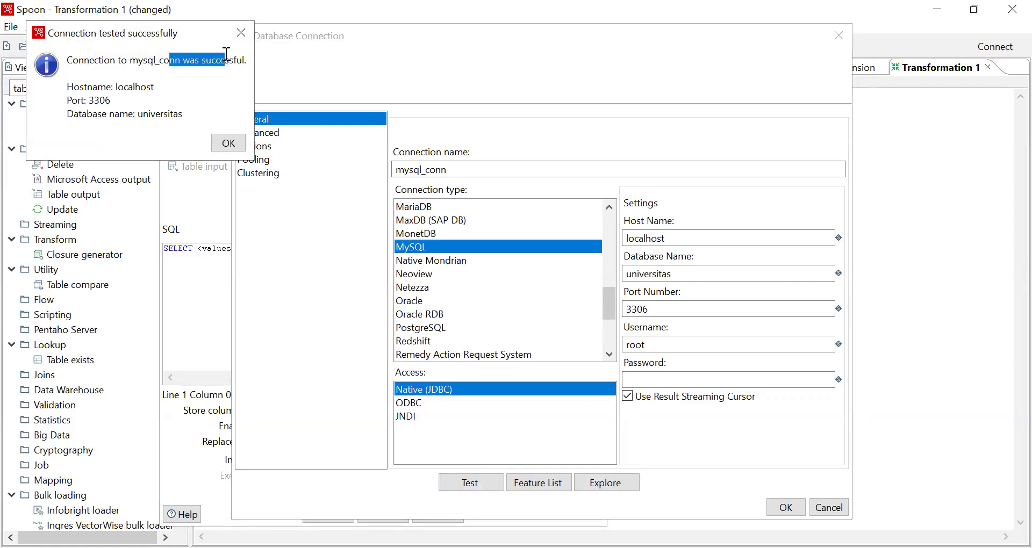
click(228, 143)
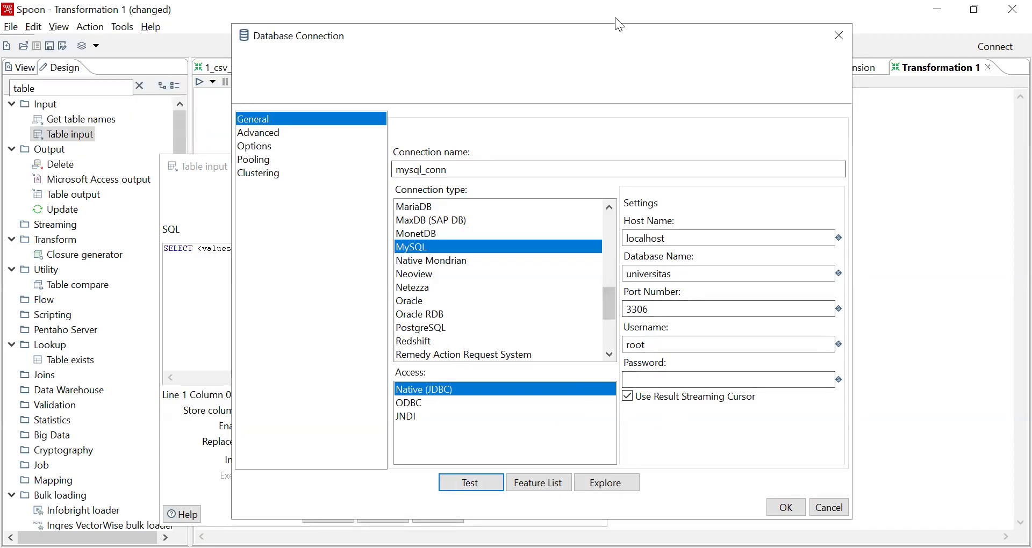
drag(599, 34, 486, 18)
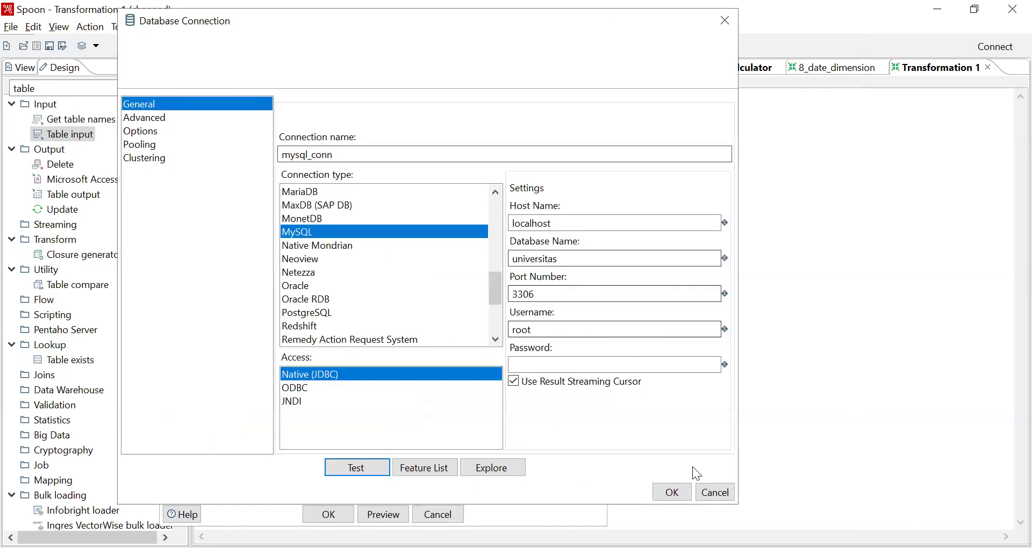
click(671, 491)
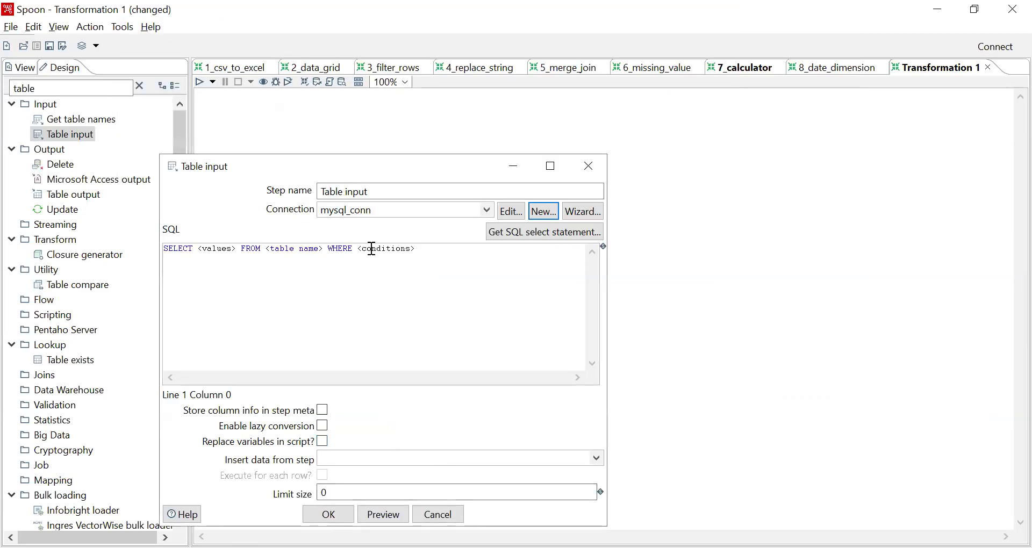
- Browse the tables of mysql_conn in the Database Explorer from the Table input settings and close it without choosing one
click(678, 350)
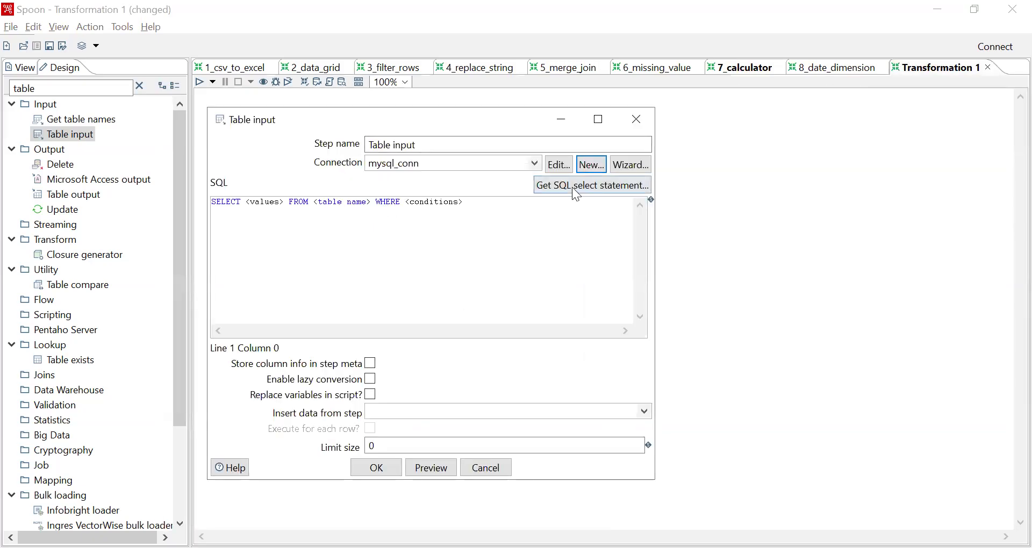
click(583, 189)
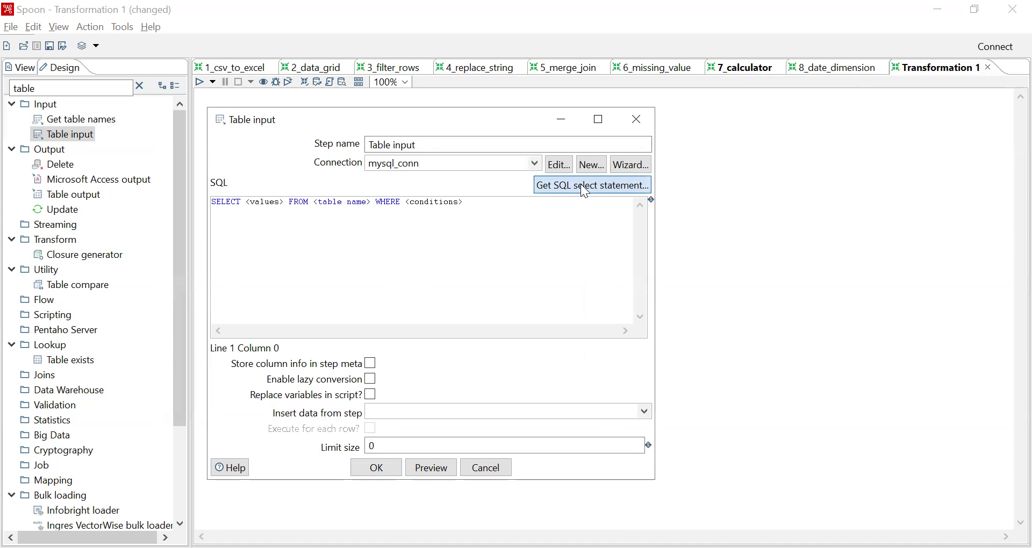
click(366, 280)
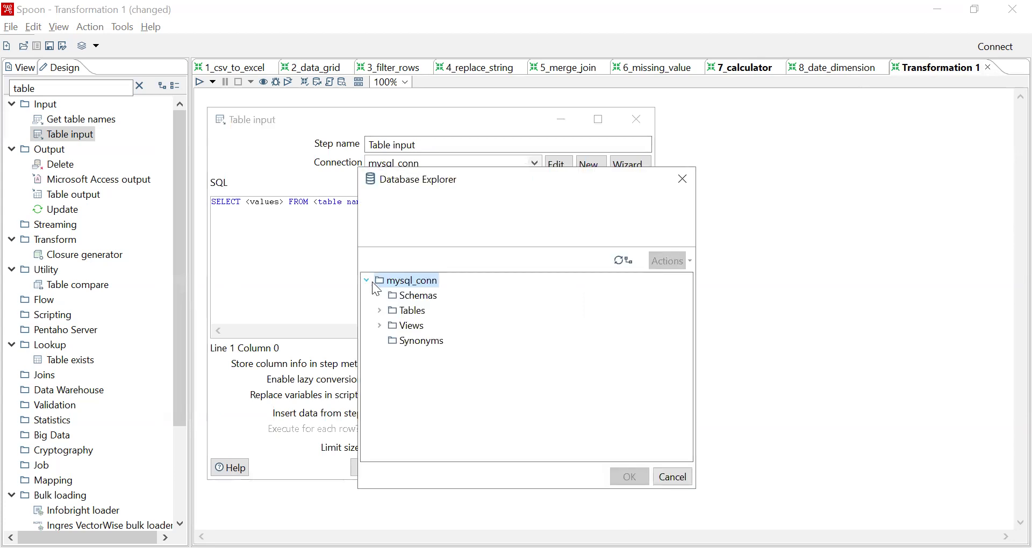
click(381, 311)
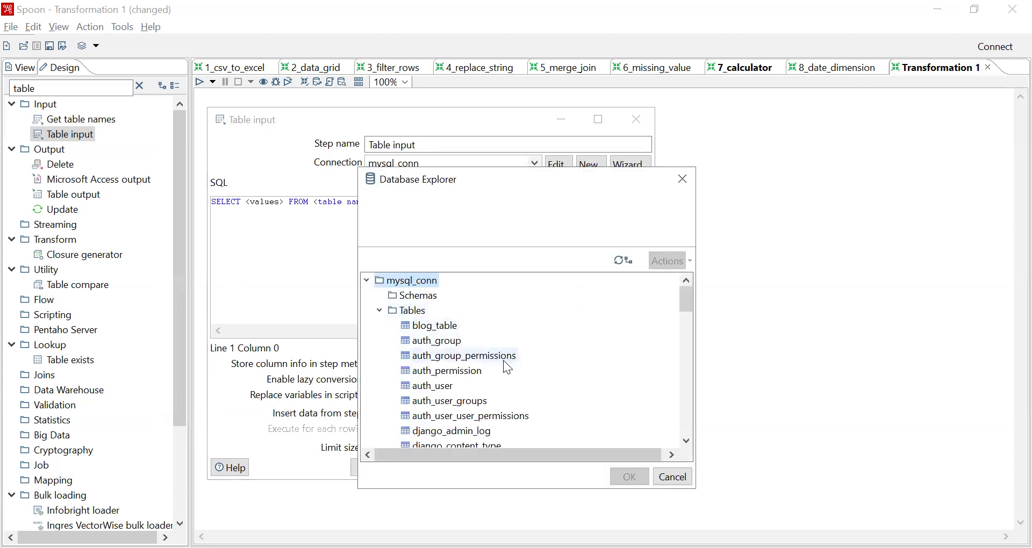
scroll(503, 358, down, 5)
scroll(496, 345, up, 3)
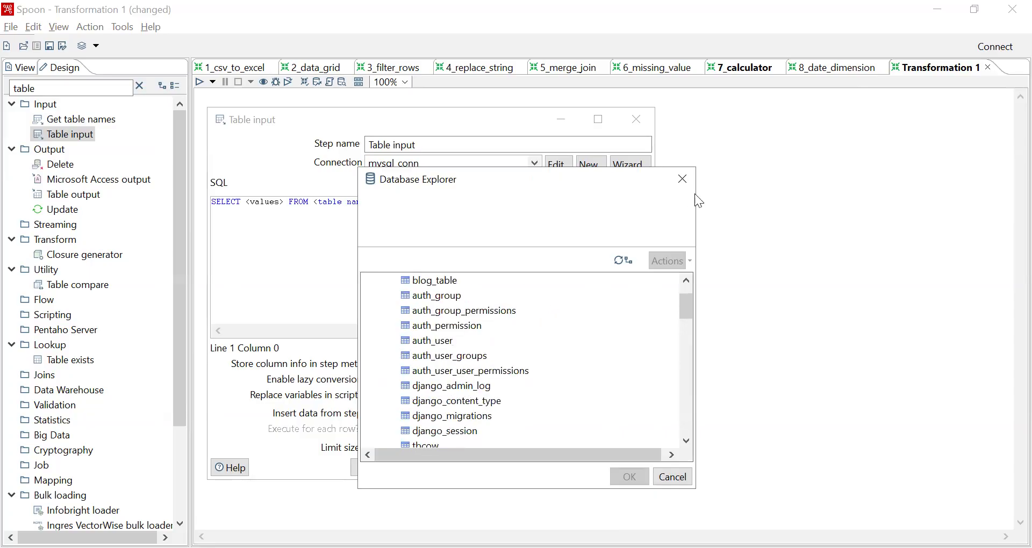
click(683, 179)
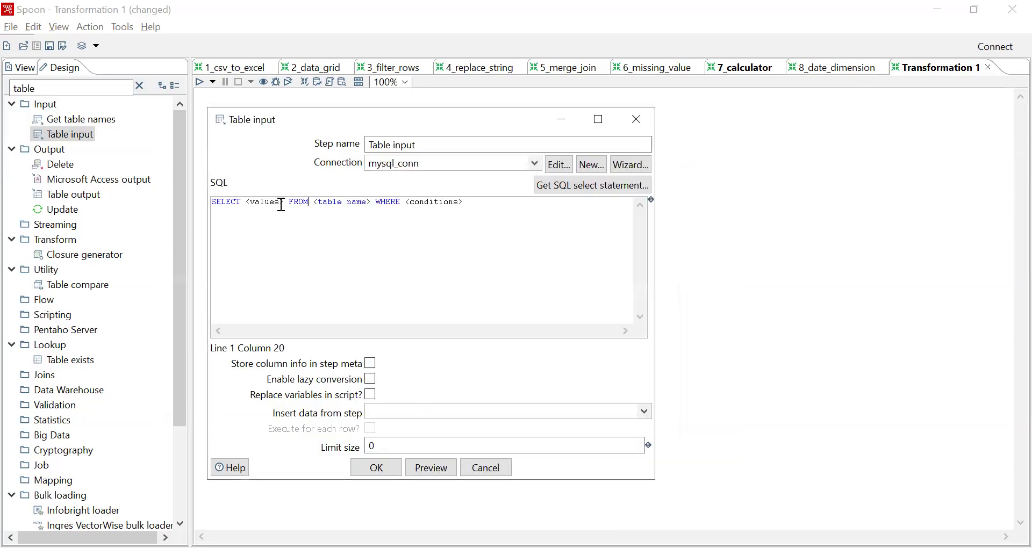
- Replace the <values> placeholder in the Table input's SQL query with *
drag(281, 205, 246, 202)
key(Right)
key(Right)
key(shift+Left)
key(shift+Left)
key(shift+Left)
key(shift+Left)
key(shift+Left)
key(shift+Left)
key(shift+Left)
key(shift+Left)
key(Delete)
text(*)
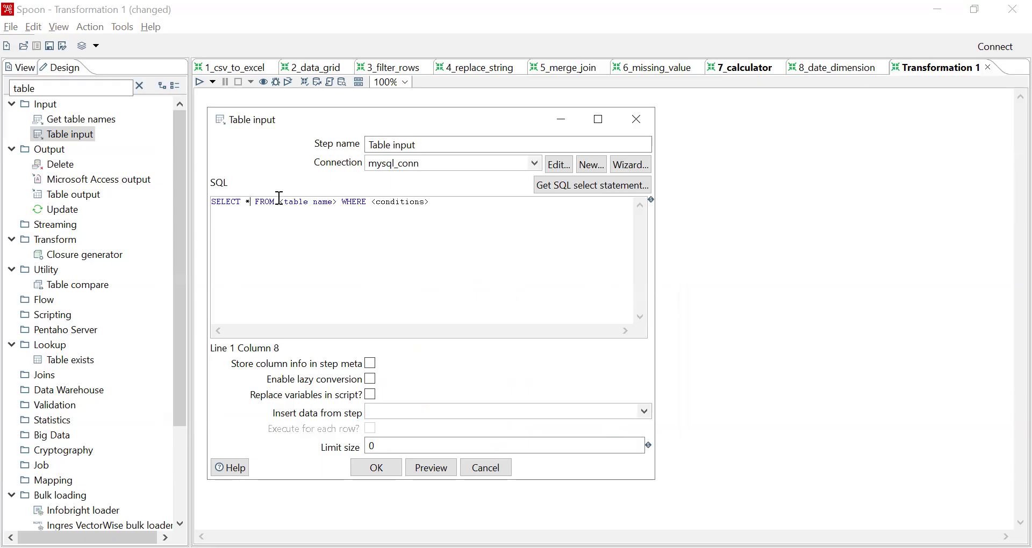
- Complete the query as SELECT * FROM mahasiswa by removing the WHERE clause, and confirm the Table input settings
drag(279, 204, 346, 206)
text(mahasiswa)
key(ctrl+Right)
key(ctrl+shift+Right)
key(ctrl+shift+Right)
key(ctrl+shift+Right)
key(BackSpace)
key(BackSpace)
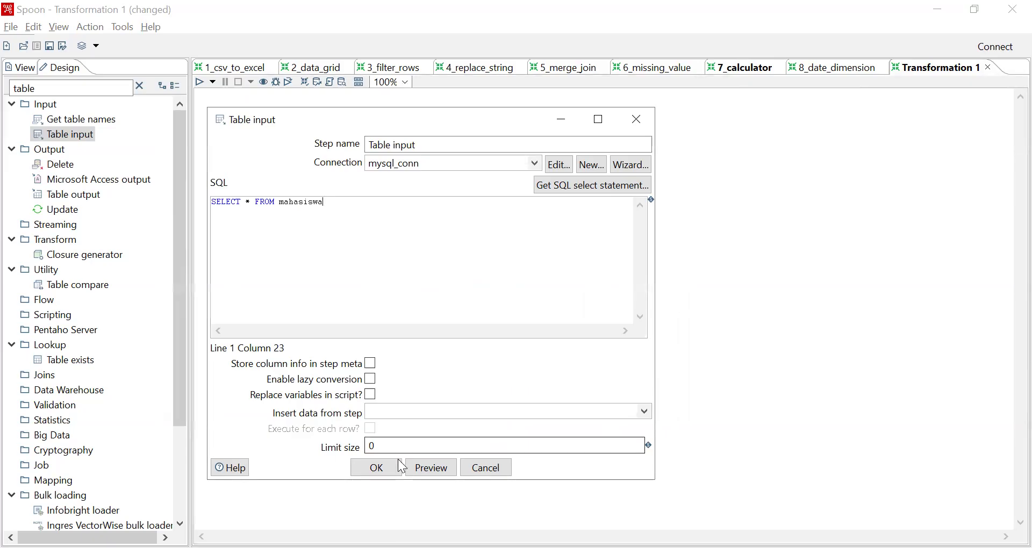
click(378, 468)
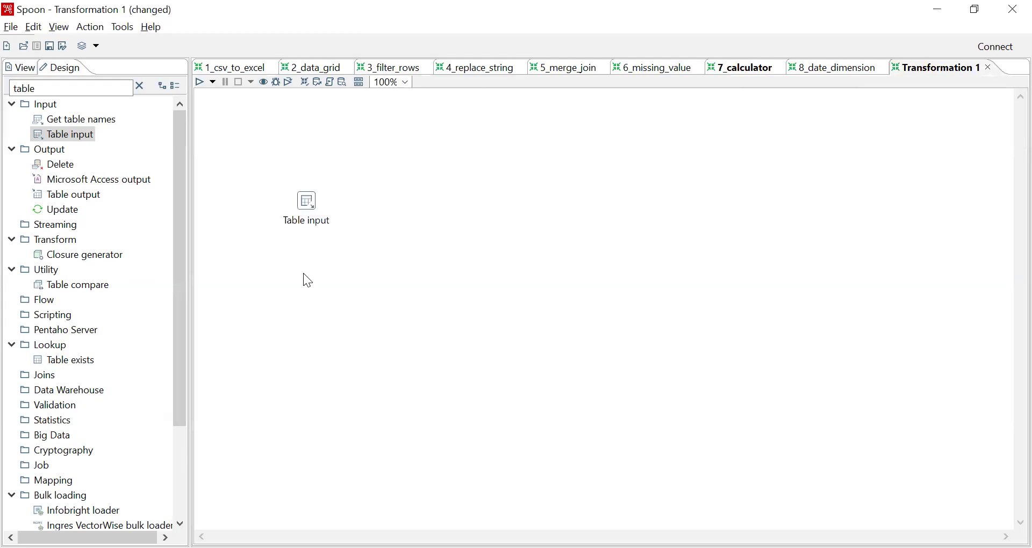
- Add a Microsoft Excel writer step beside the Table input, link Table input to it and open the writer's settings
mouse_move(307, 203)
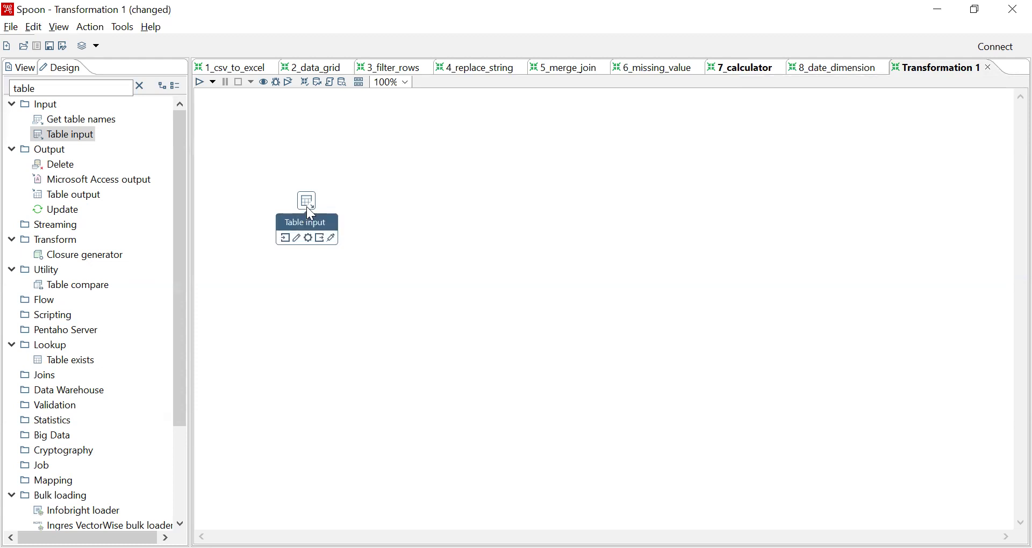
drag(67, 92, 3, 100)
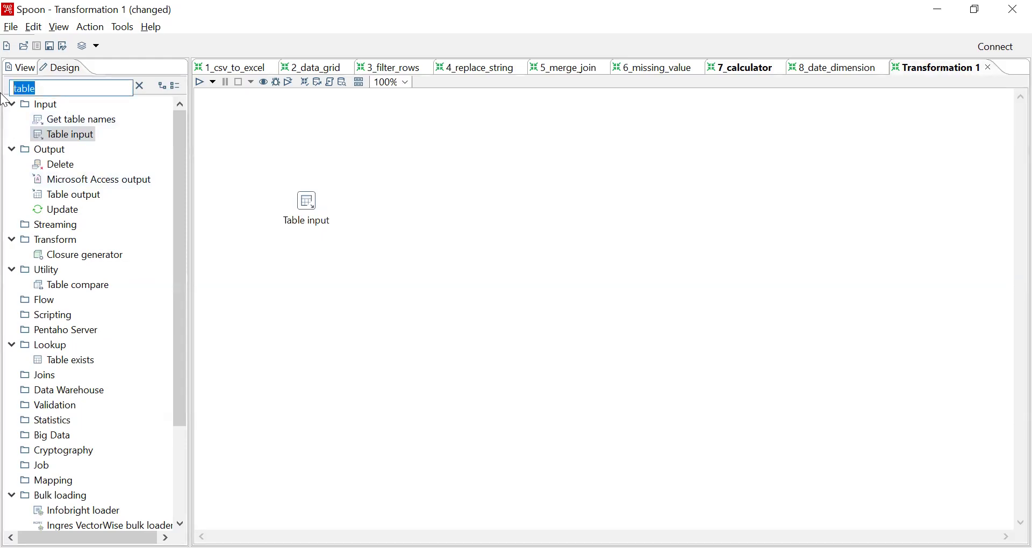
text(excel)
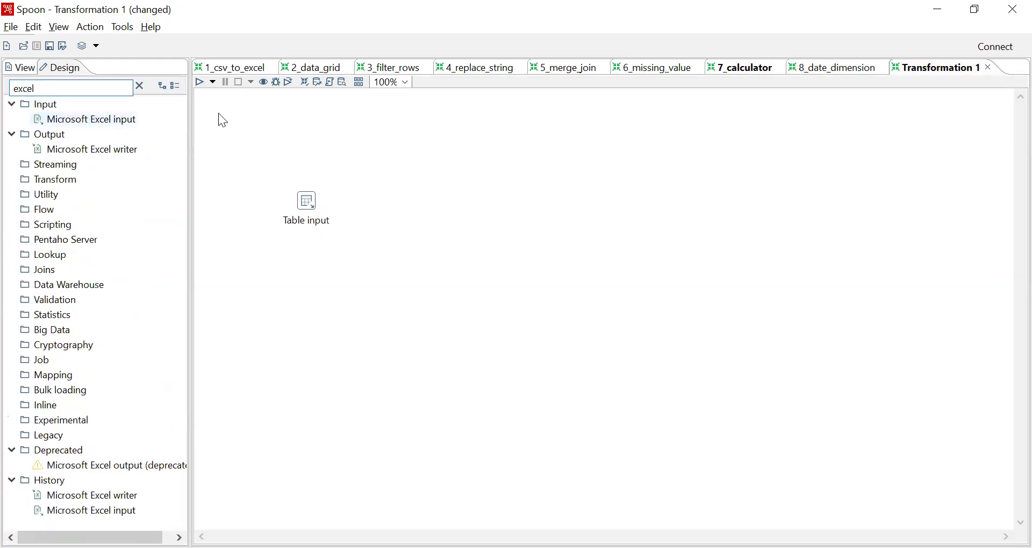
drag(393, 200, 397, 201)
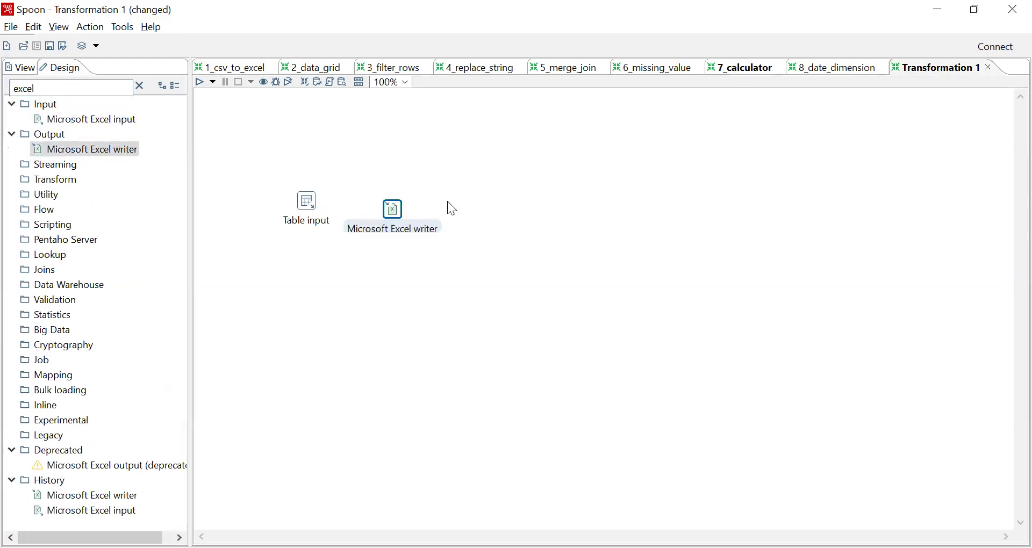
click(310, 203)
drag(321, 240, 420, 215)
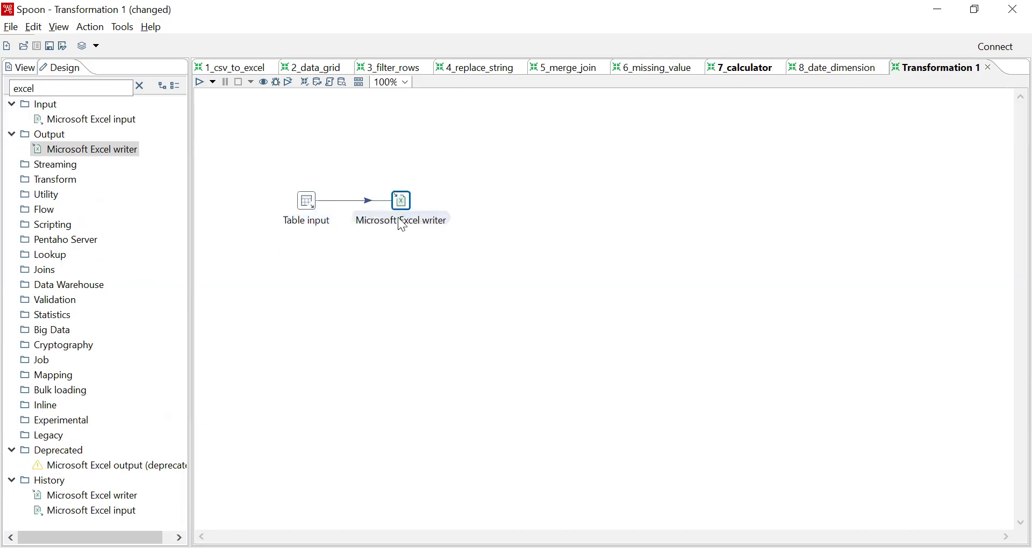
click(402, 202)
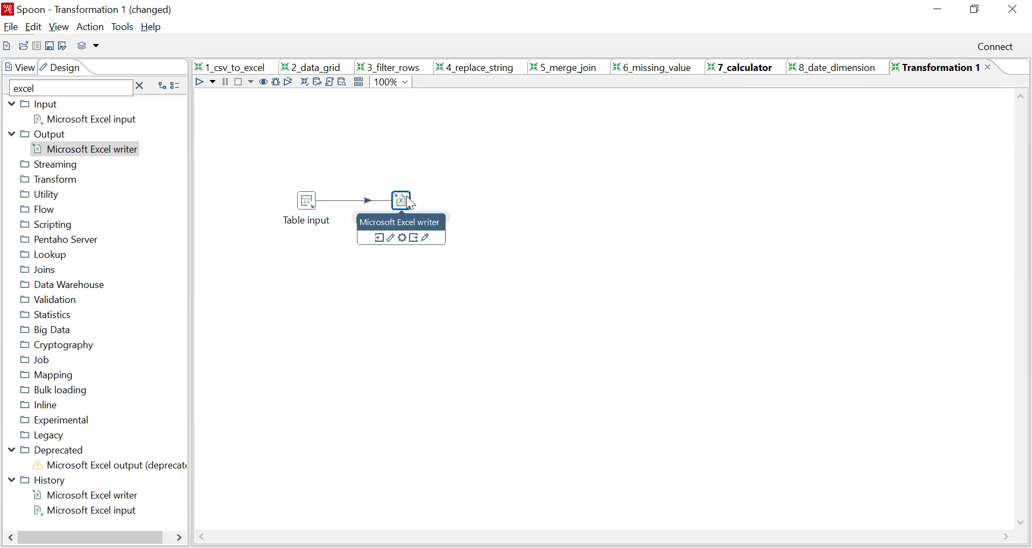
double_click(407, 202)
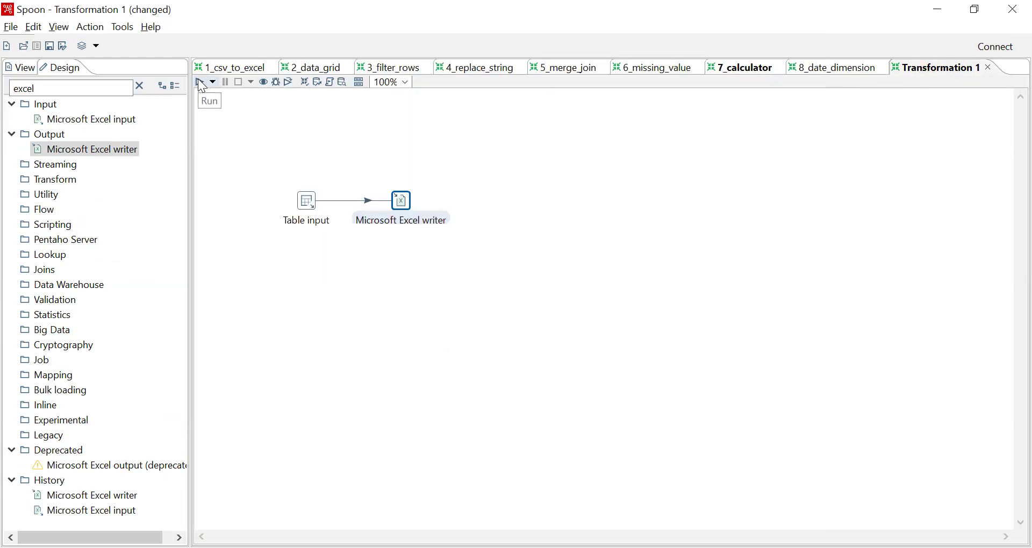
- Run the transformation with the Pentaho local configuration, saving it as 9_table_input_output in the pentahoo folder
click(202, 83)
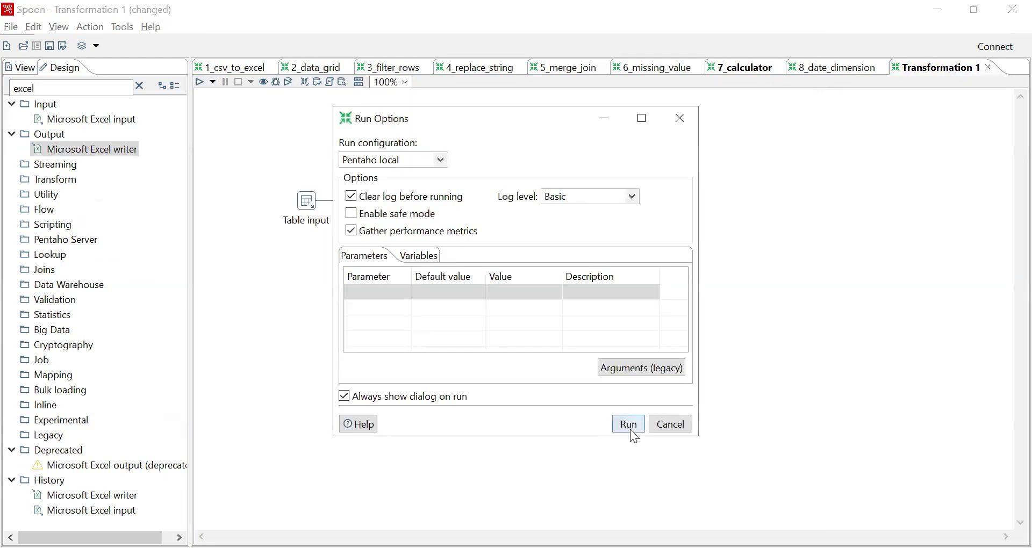
click(632, 423)
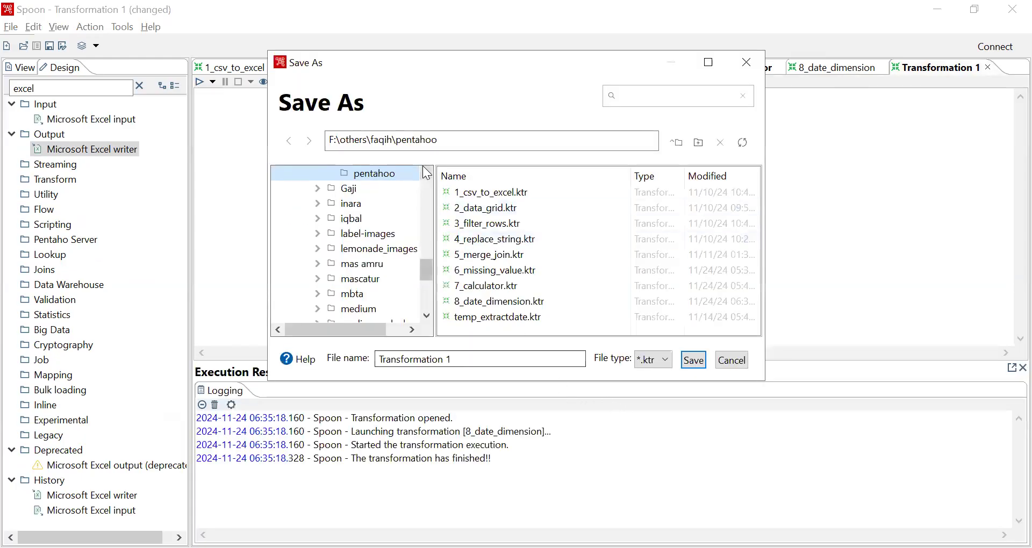
drag(478, 360, 263, 356)
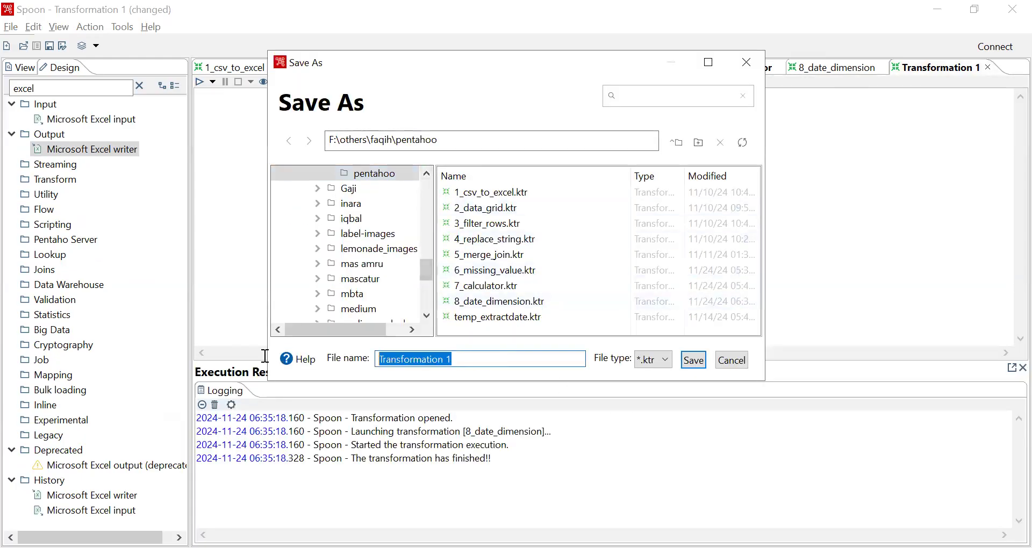
text(9_)
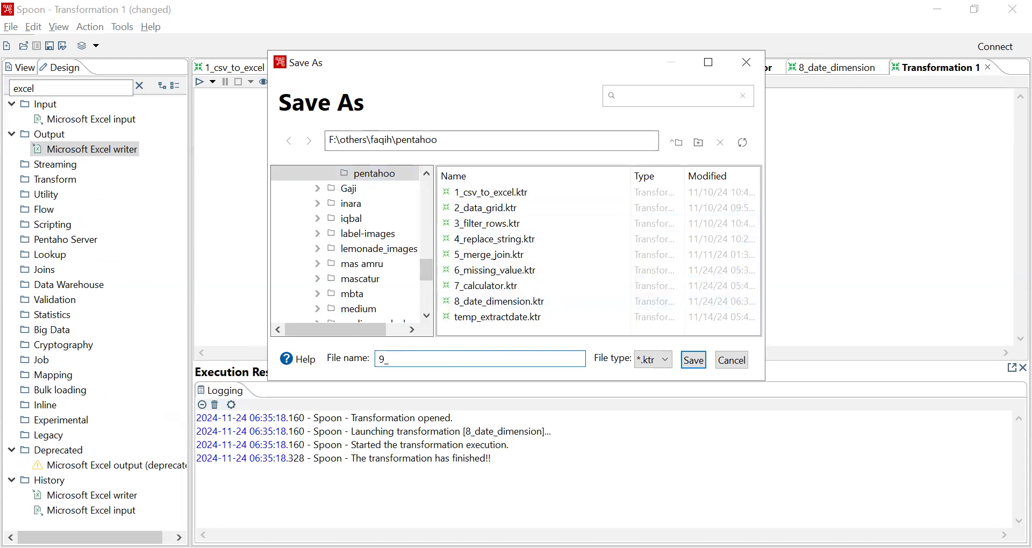
text(table_input_output)
key(Return)
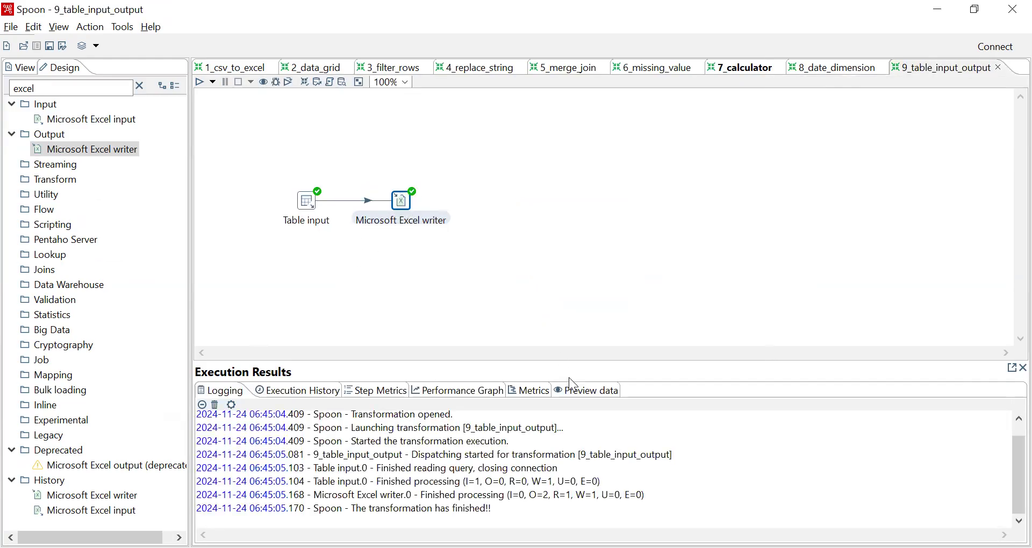
- Preview the Excel writer's output data and compare it with the mahasiswa table row in phpMyAdmin, returning to Spoon
click(580, 397)
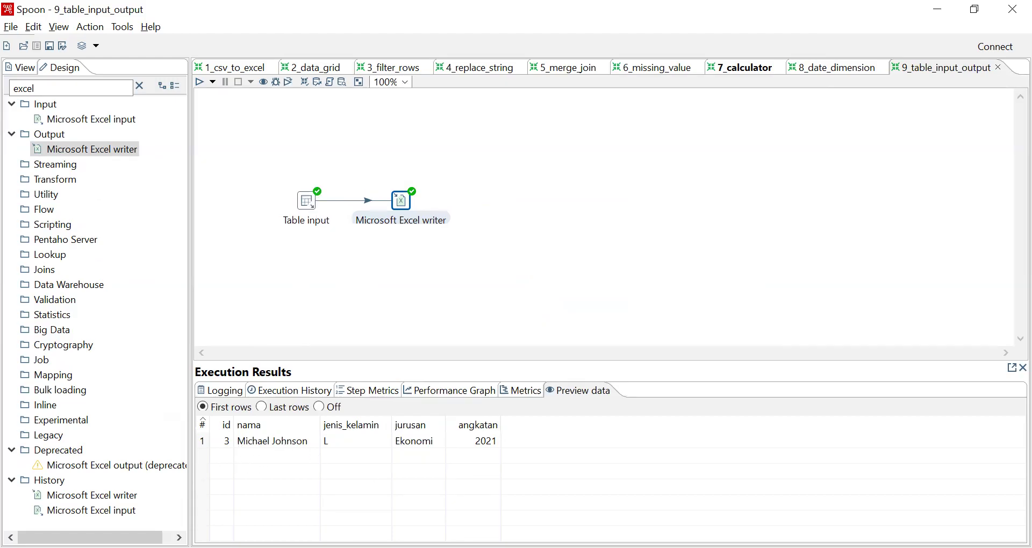
key(alt+Tab)
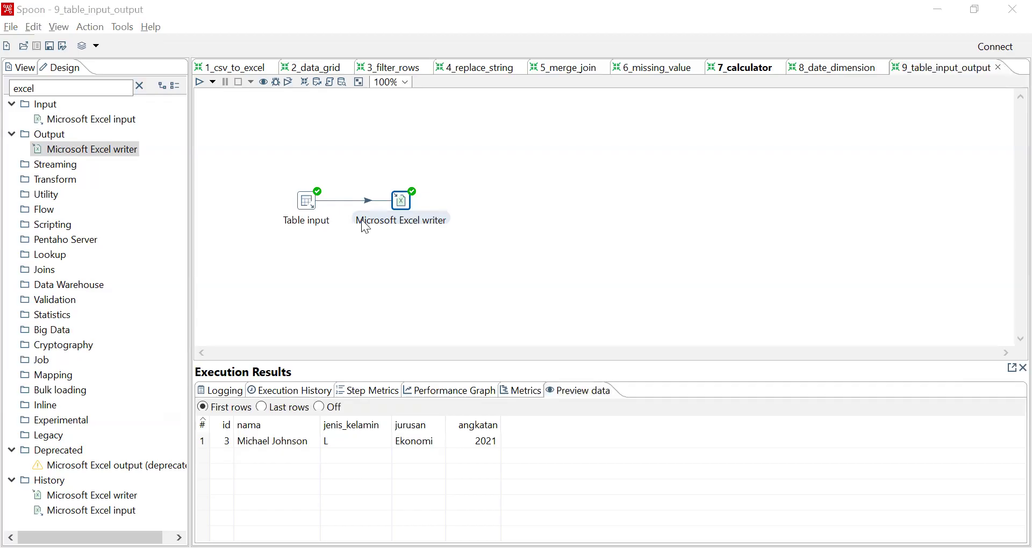
key(ctrl+shift+Tab)
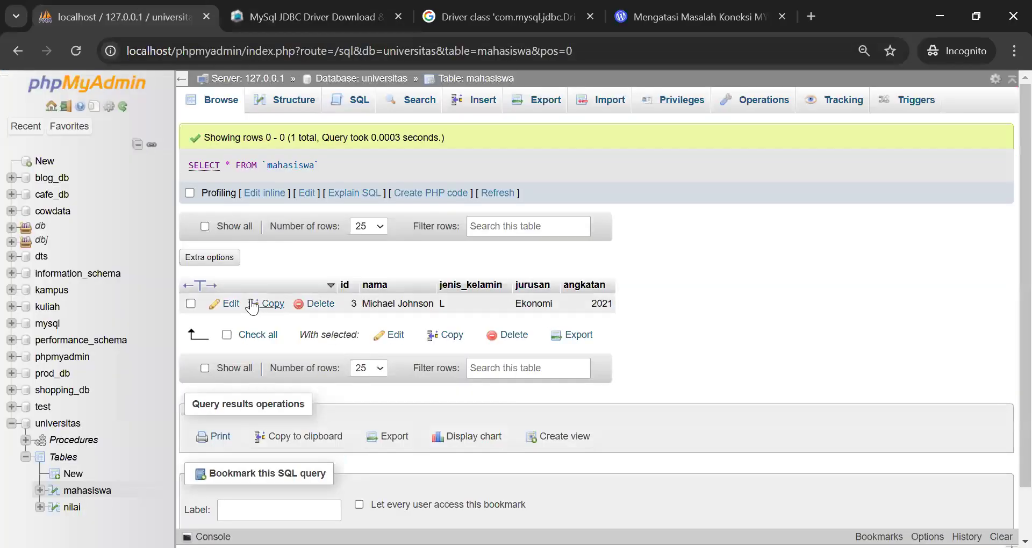
drag(612, 305, 383, 303)
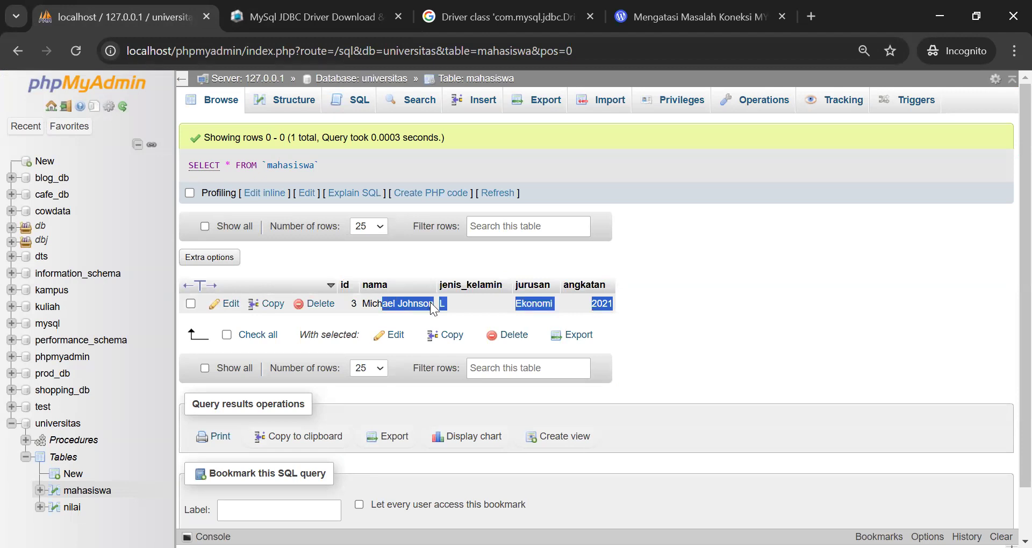
key(alt+Tab)
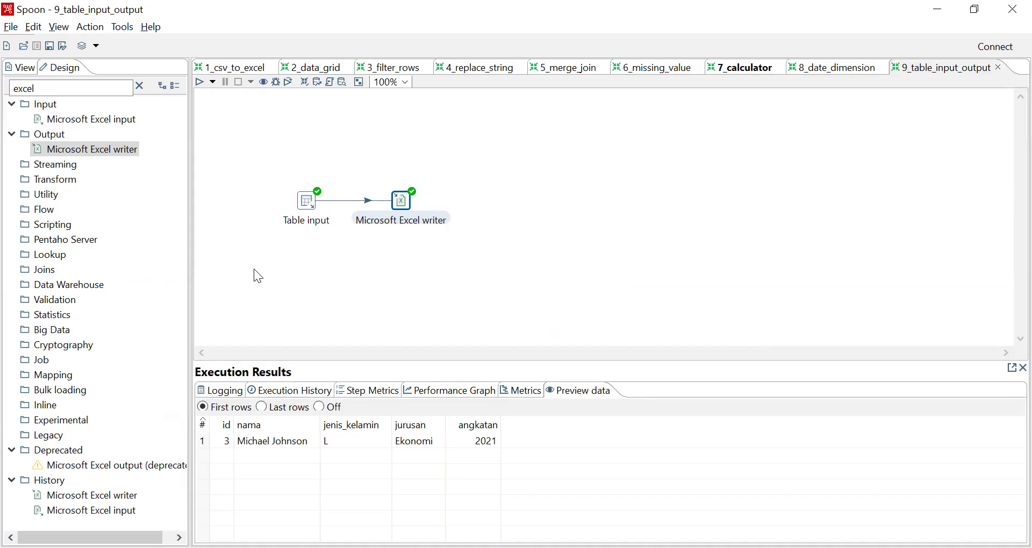
- Review the step flow of the 8_date_dimension transformation and return to 9_table_input_output
click(399, 289)
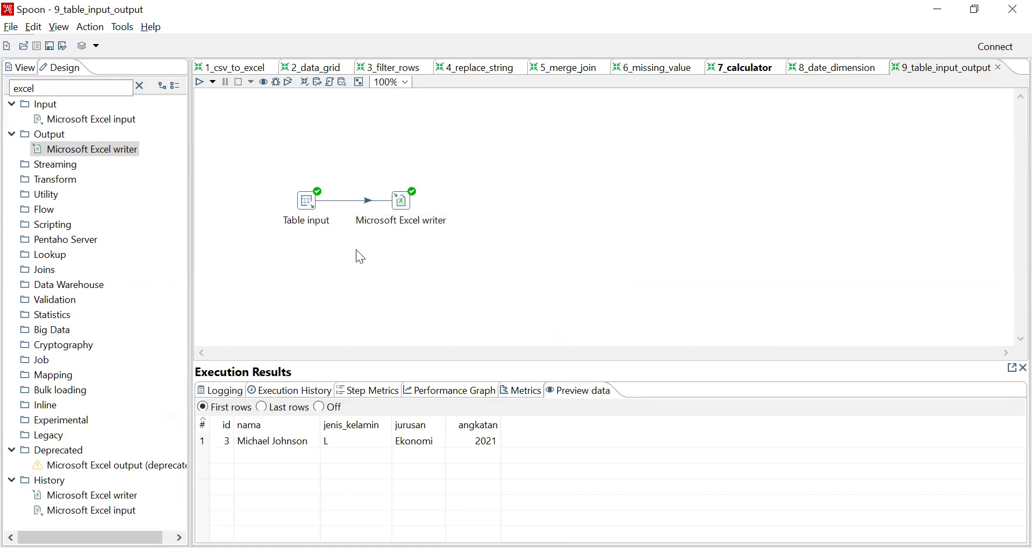
click(848, 71)
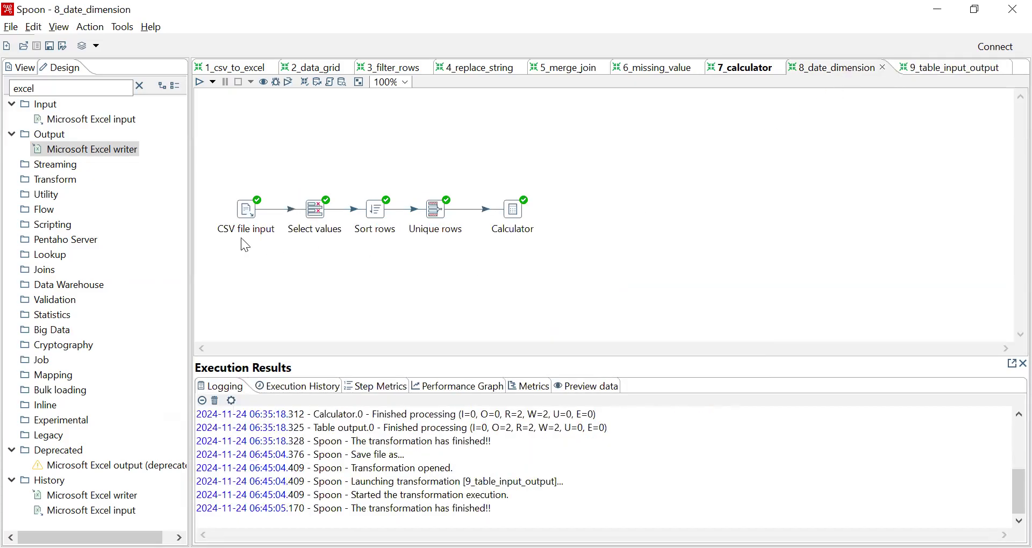
click(951, 69)
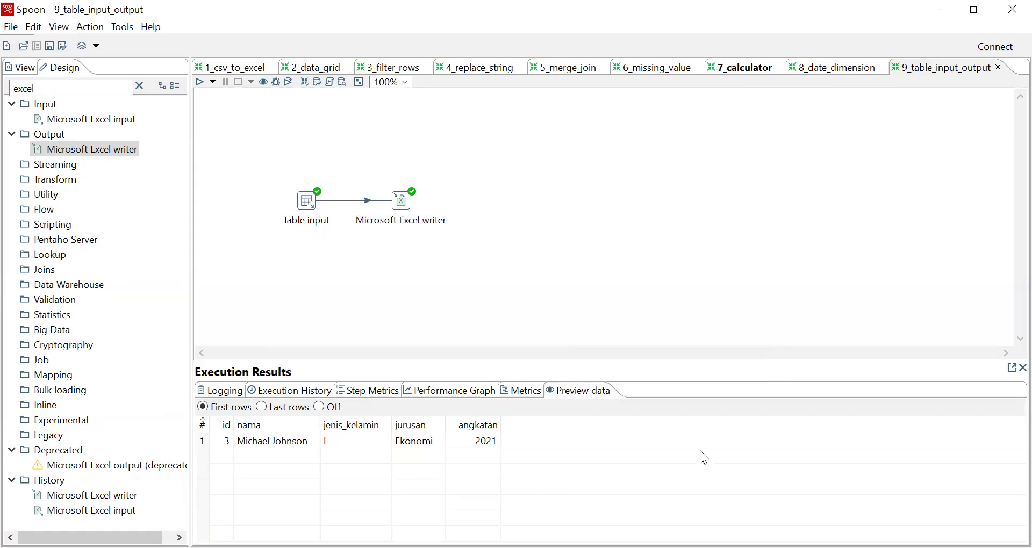
- Add a CSV file input step below Table input and select salessimple.csv from the pentahoo folder as its file
drag(59, 89, 3, 92)
text(csv)
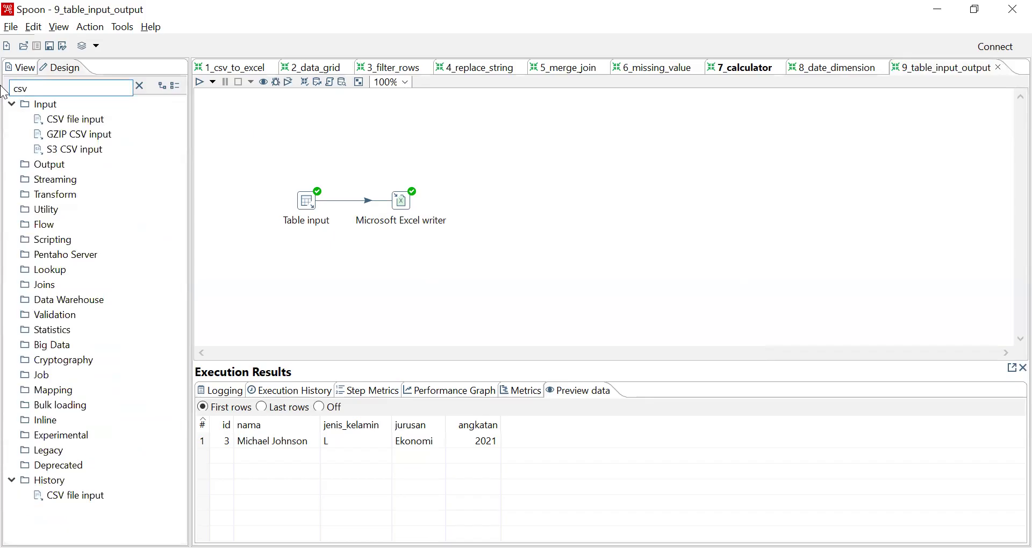
drag(69, 119, 307, 278)
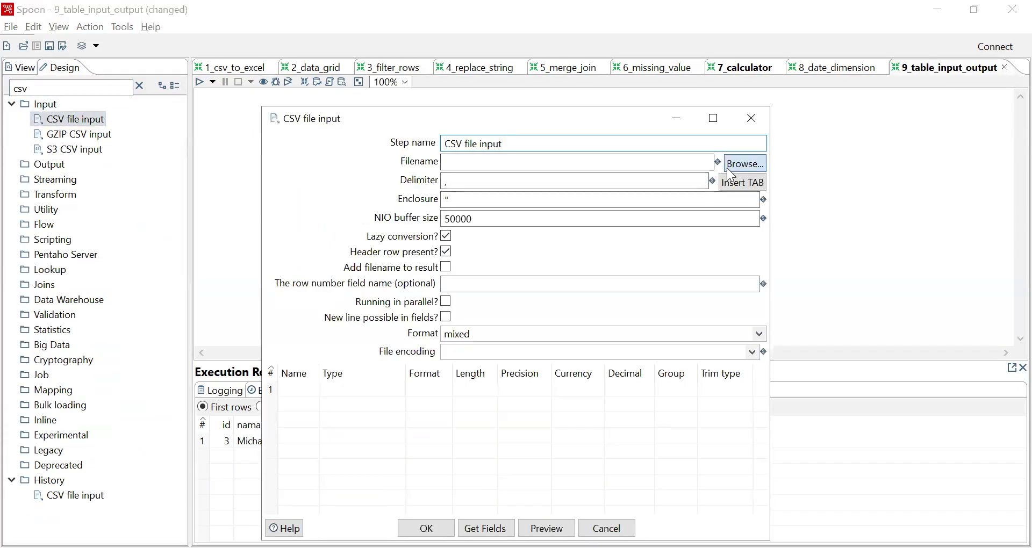
click(728, 167)
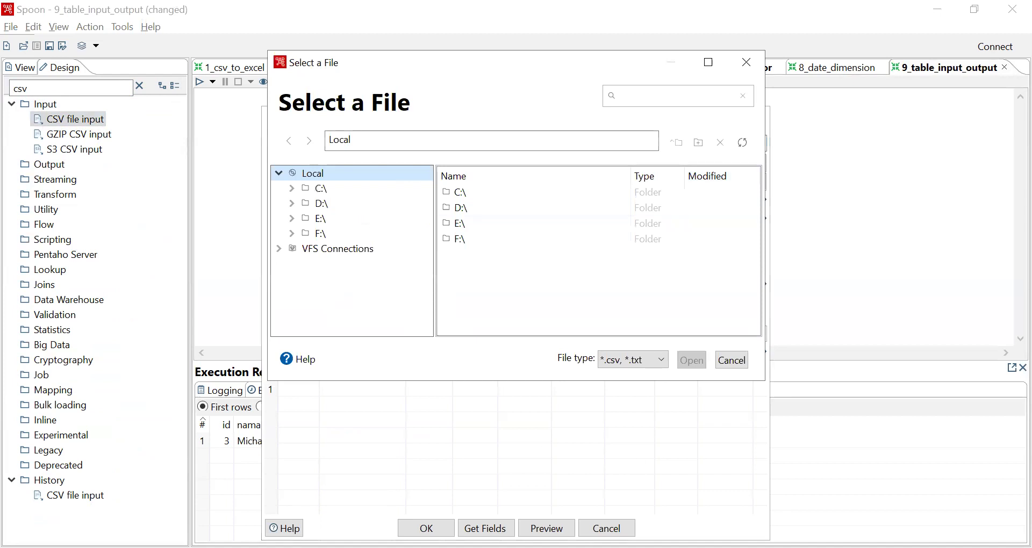
key(alt+Tab)
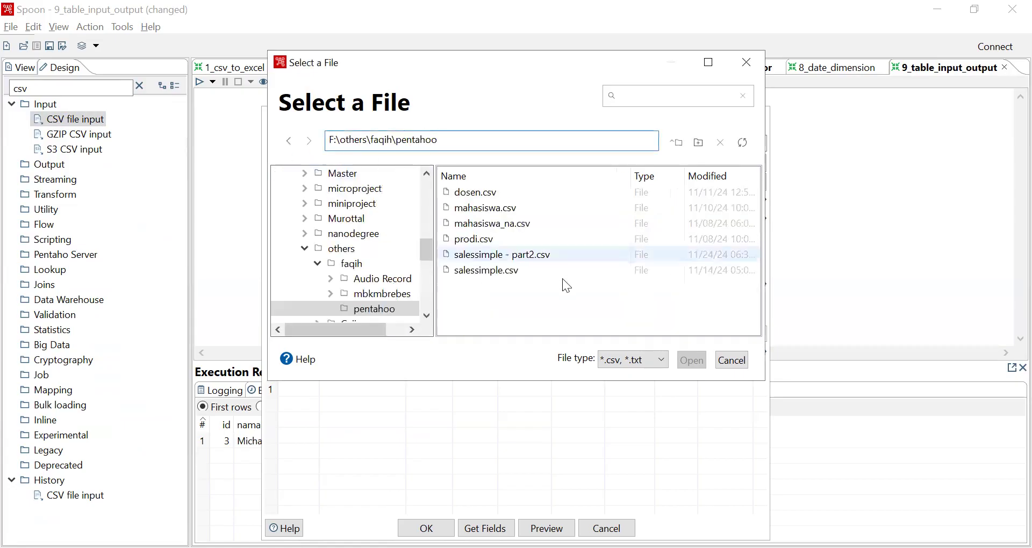
click(499, 272)
click(693, 361)
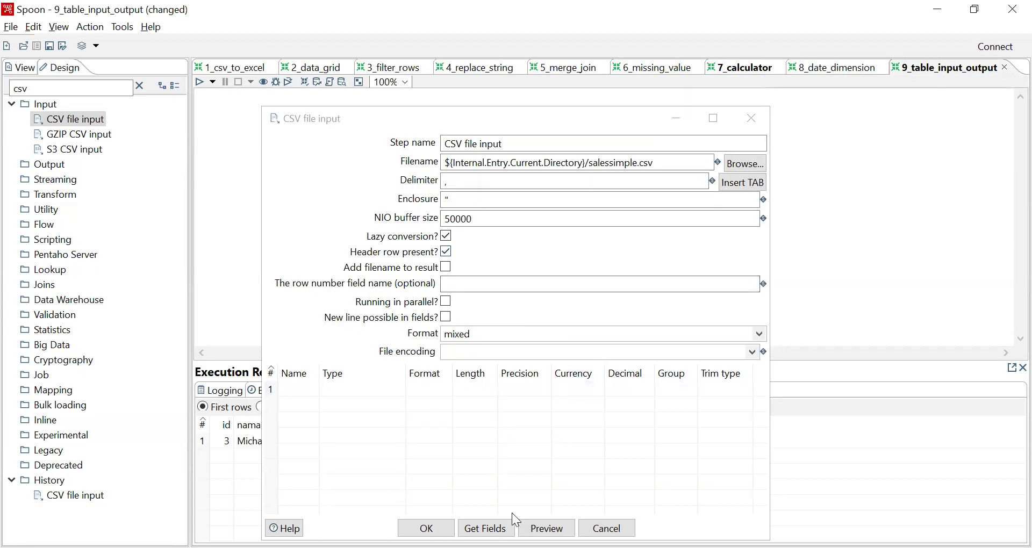
- Retrieve the fields of salessimple.csv, preview up to 1000 rows and confirm the CSV file input settings
click(477, 522)
click(546, 528)
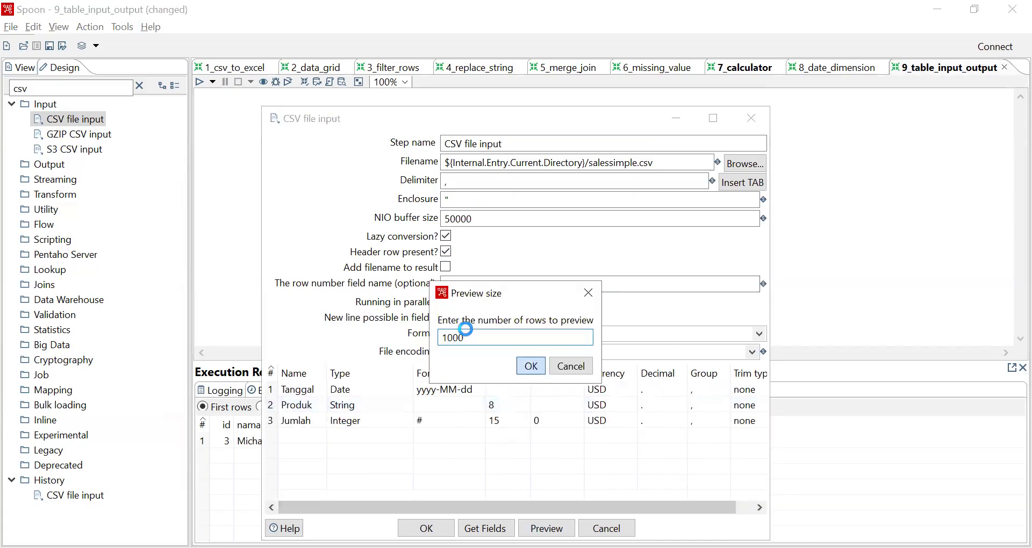
key(Return)
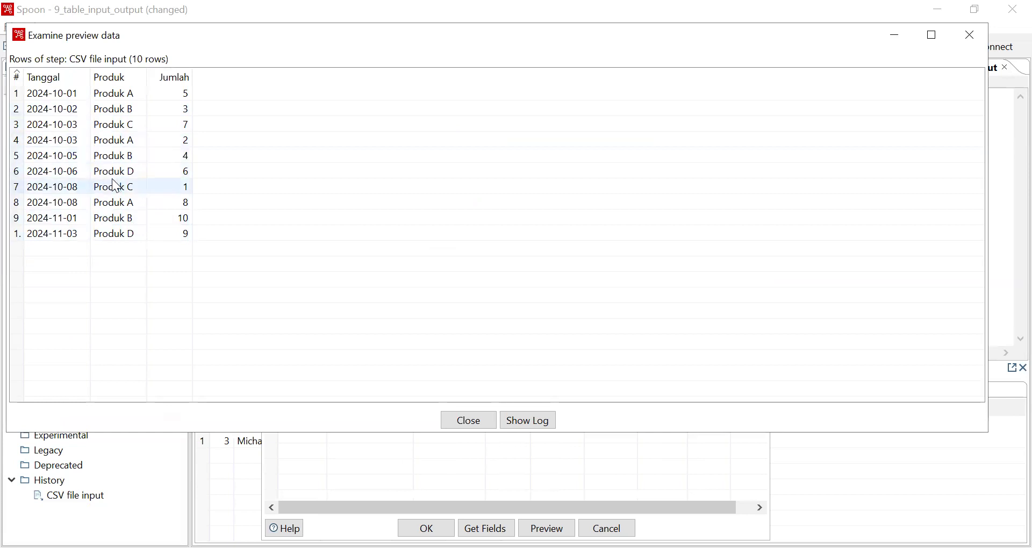
click(975, 30)
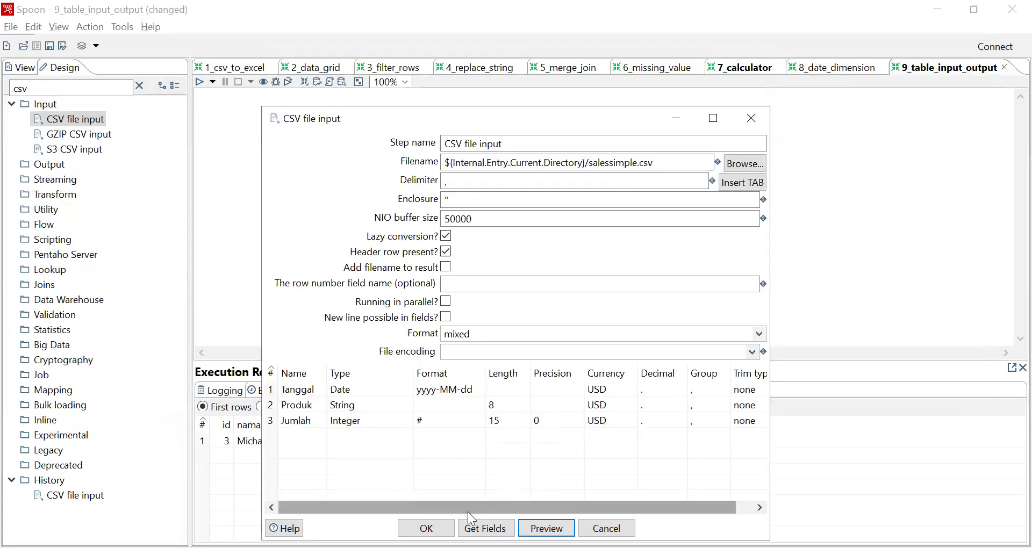
click(426, 529)
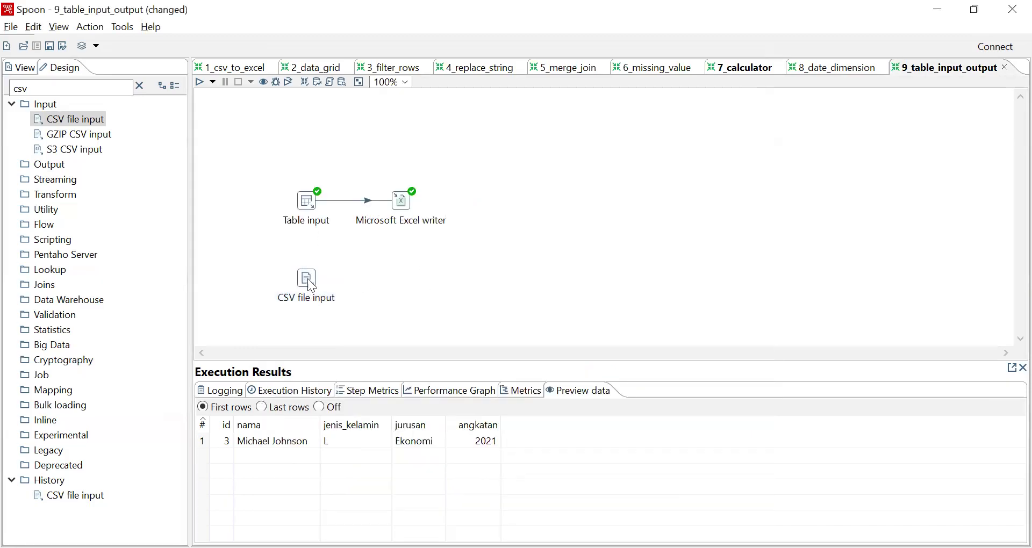
- Add a Table output step beside the CSV file input and link the CSV file input's output to it
drag(32, 88, 3, 89)
text(table)
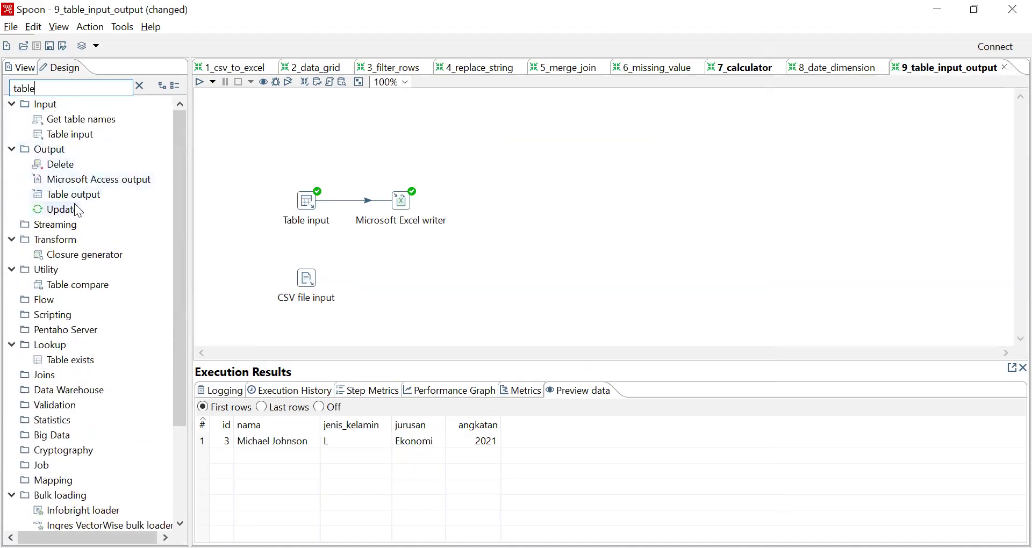
drag(81, 194, 414, 284)
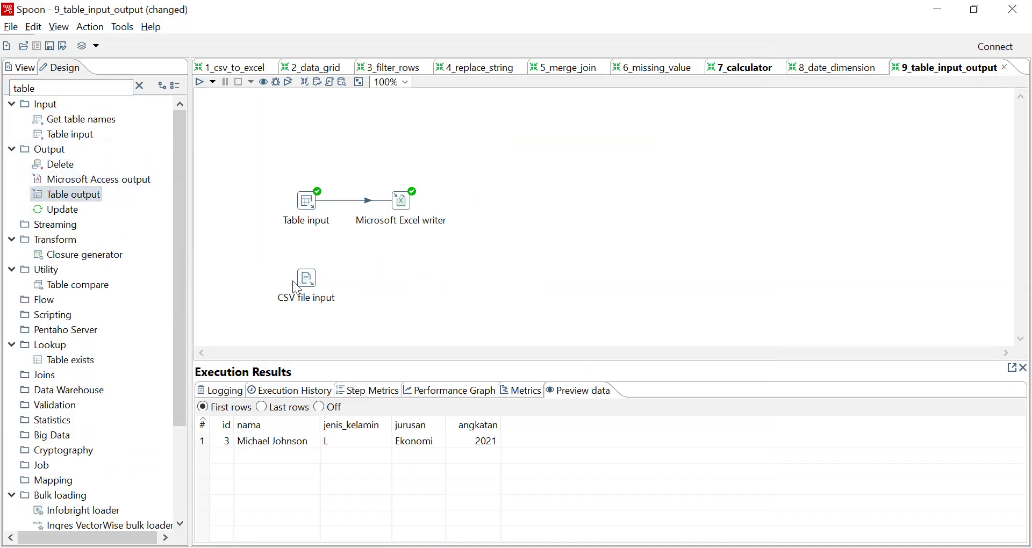
click(315, 286)
drag(319, 317, 428, 291)
click(443, 294)
- Open the Table output settings, test its mysql_conn database connection and accept the connection settings
double_click(420, 280)
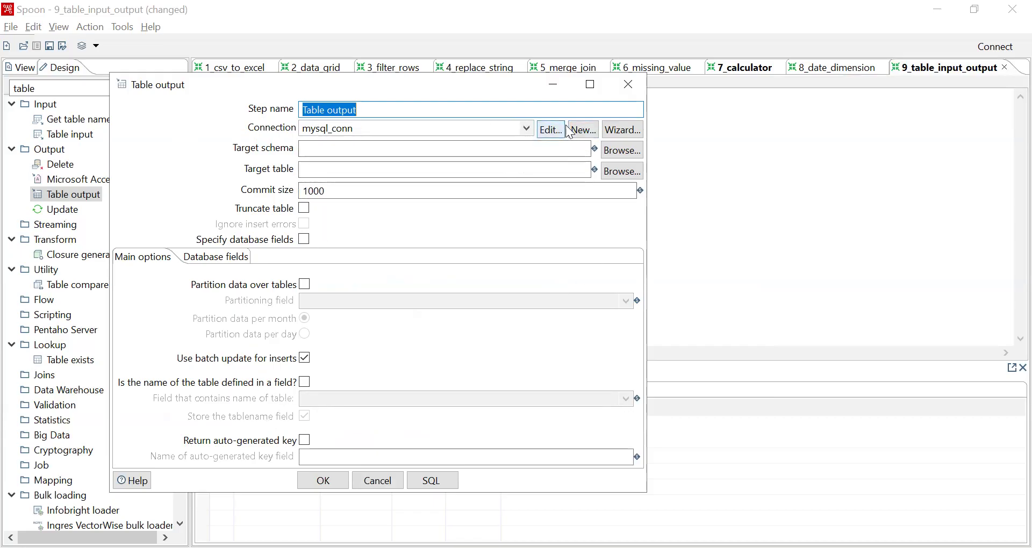
click(549, 132)
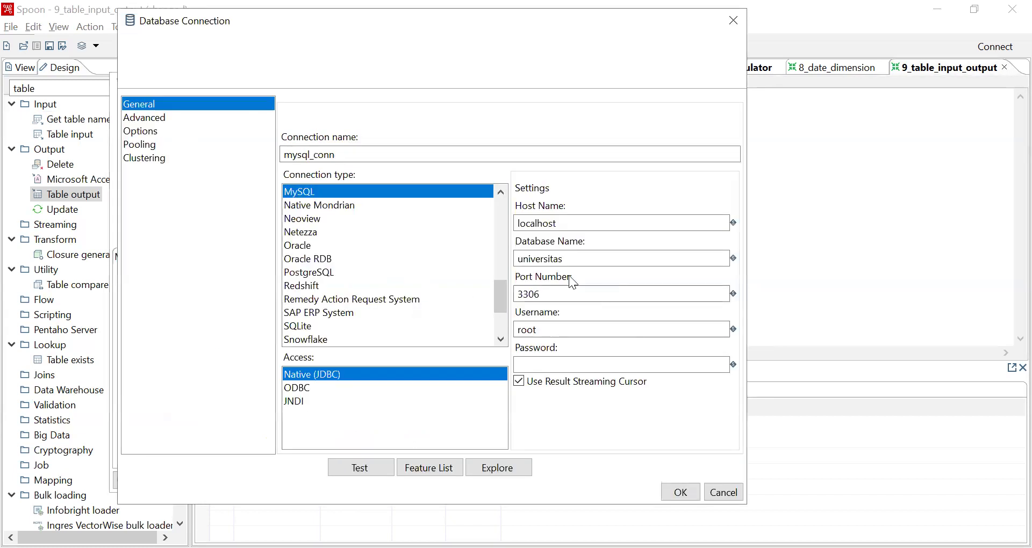
click(359, 468)
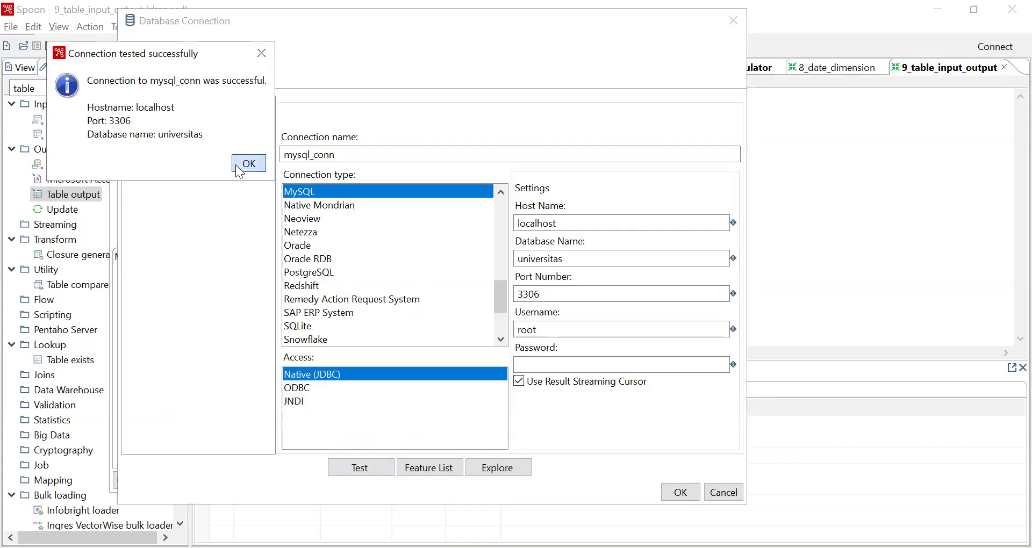
click(680, 495)
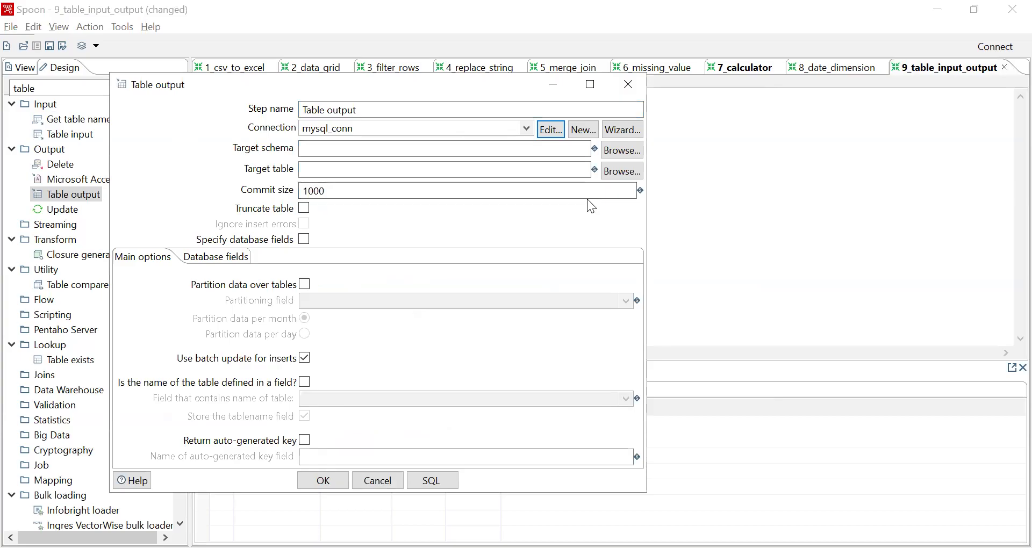
click(336, 173)
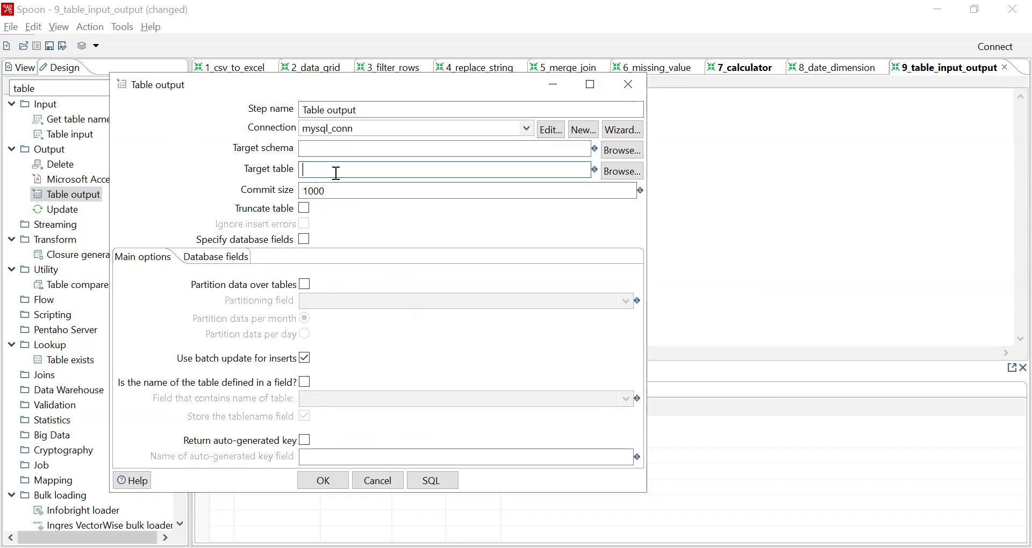
click(613, 173)
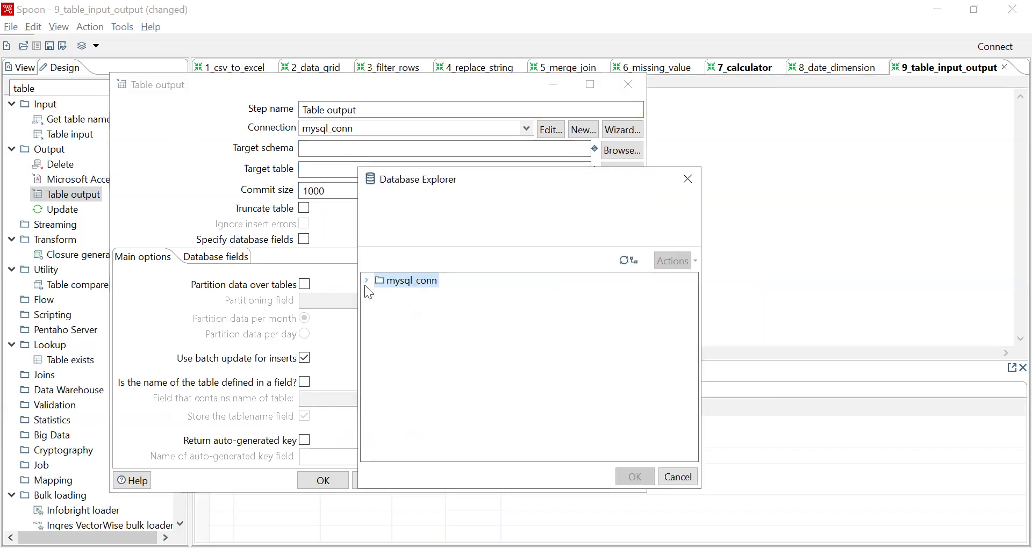
click(366, 280)
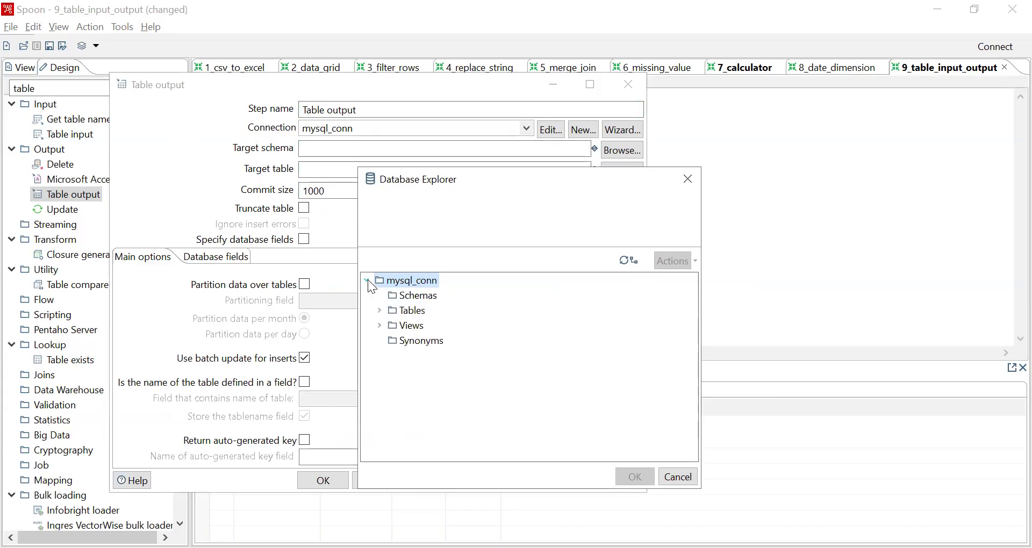
click(688, 180)
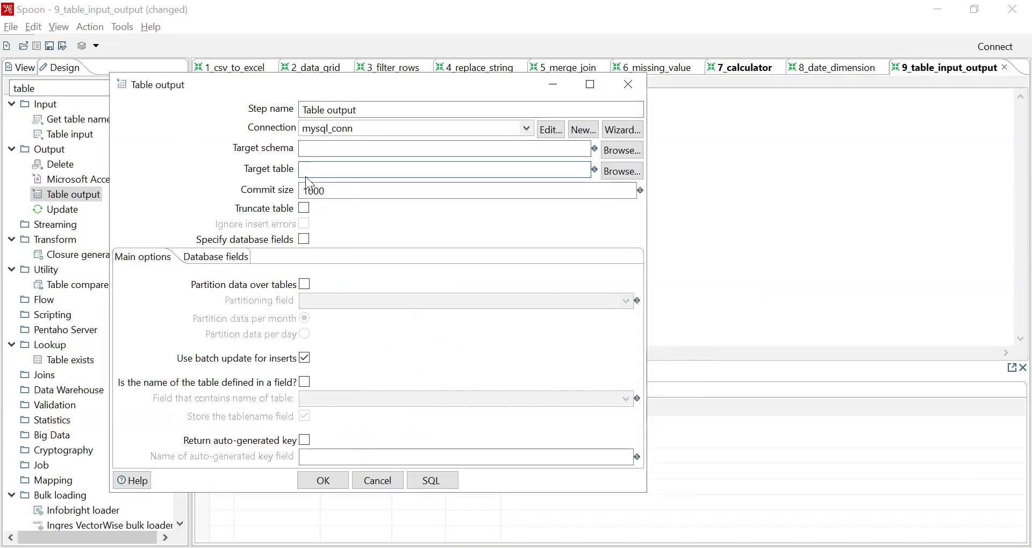
- Set the Table output's target table to sales and execute the generated CREATE TABLE statement for it
text(sales)
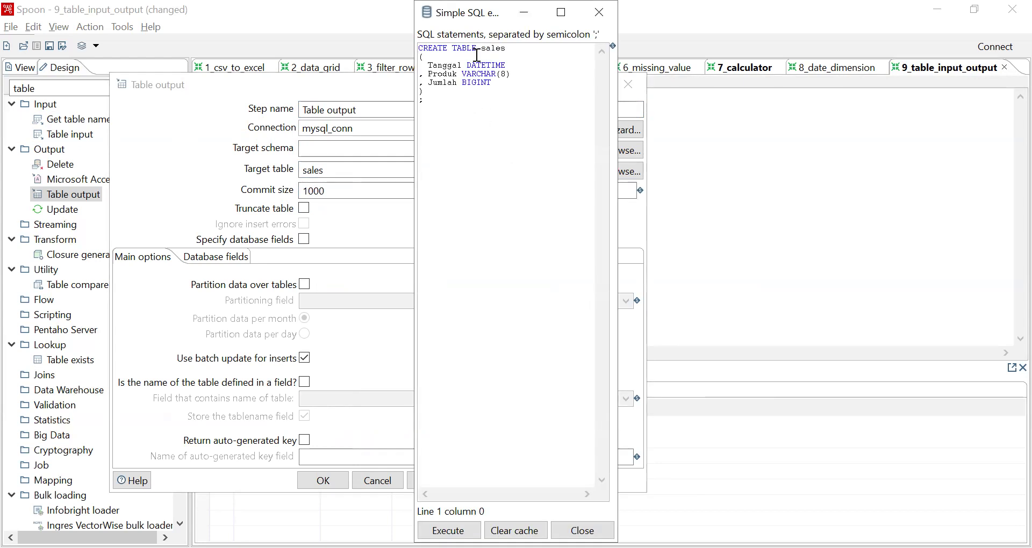
click(438, 96)
key(ctrl+a)
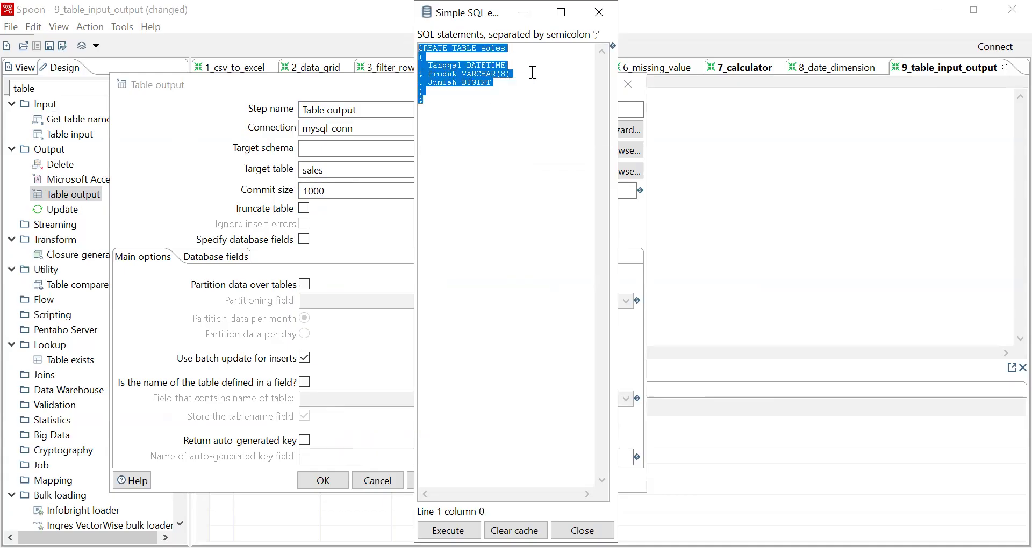
click(598, 12)
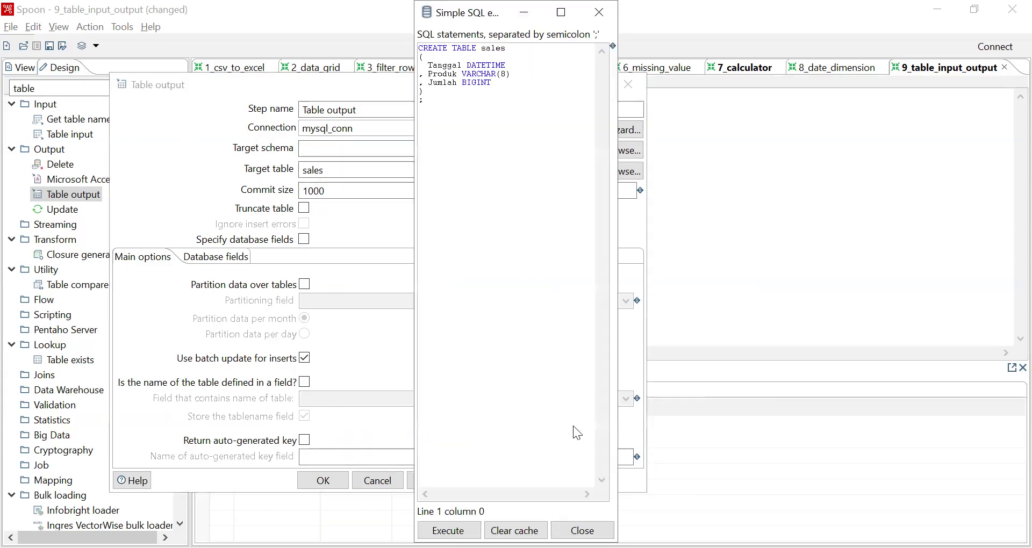
click(448, 531)
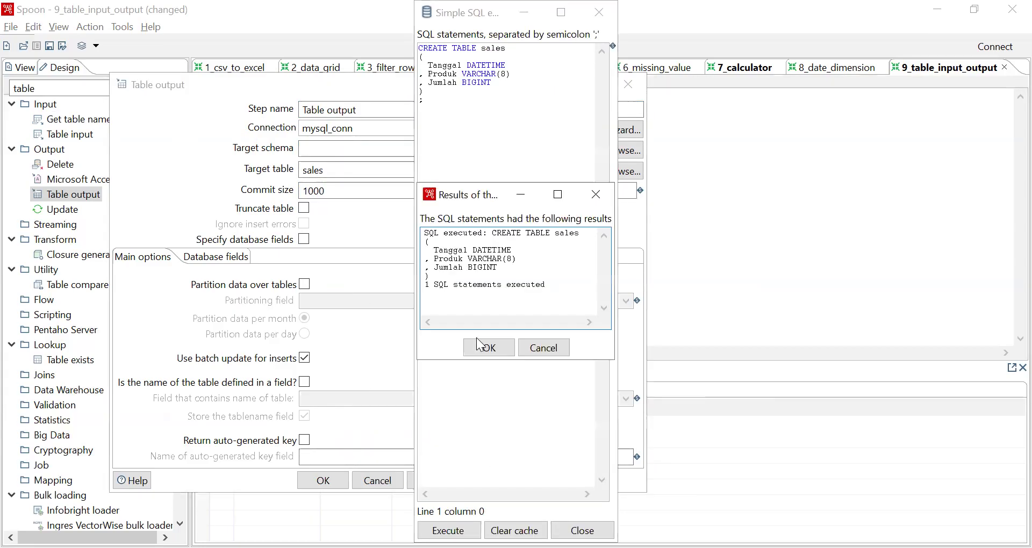
click(481, 347)
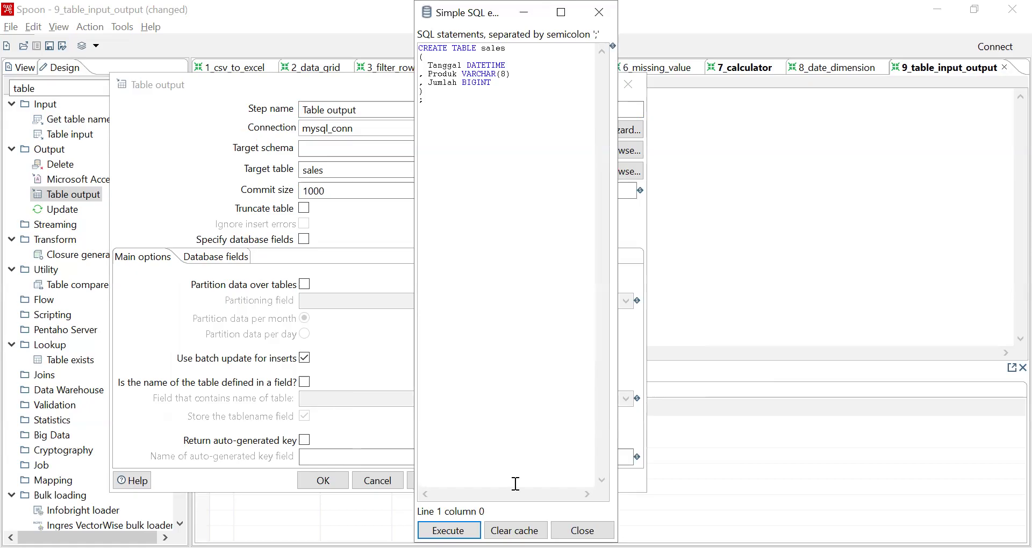
click(578, 531)
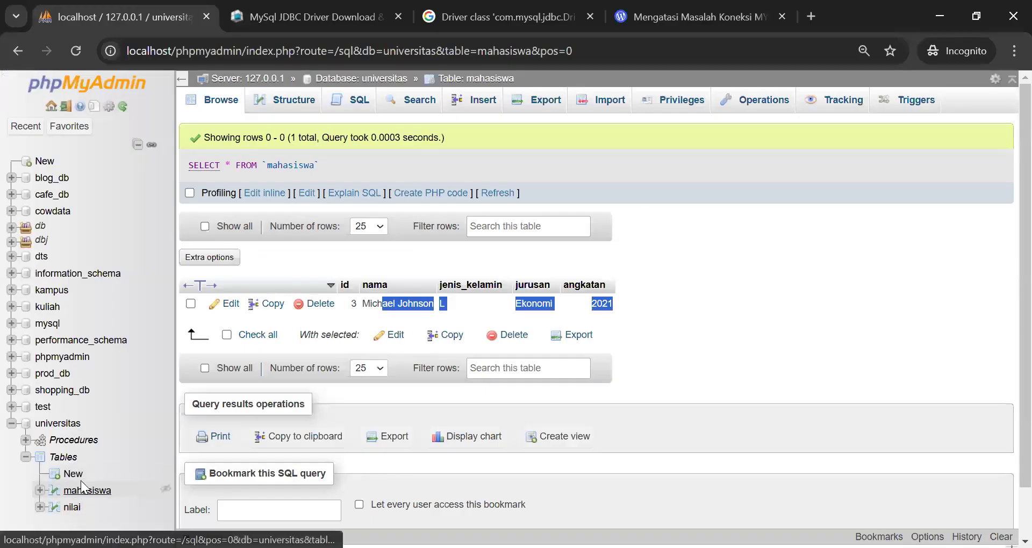
- Switch to phpMyAdmin and examine the column structure of the sales table in the universitas database
click(63, 458)
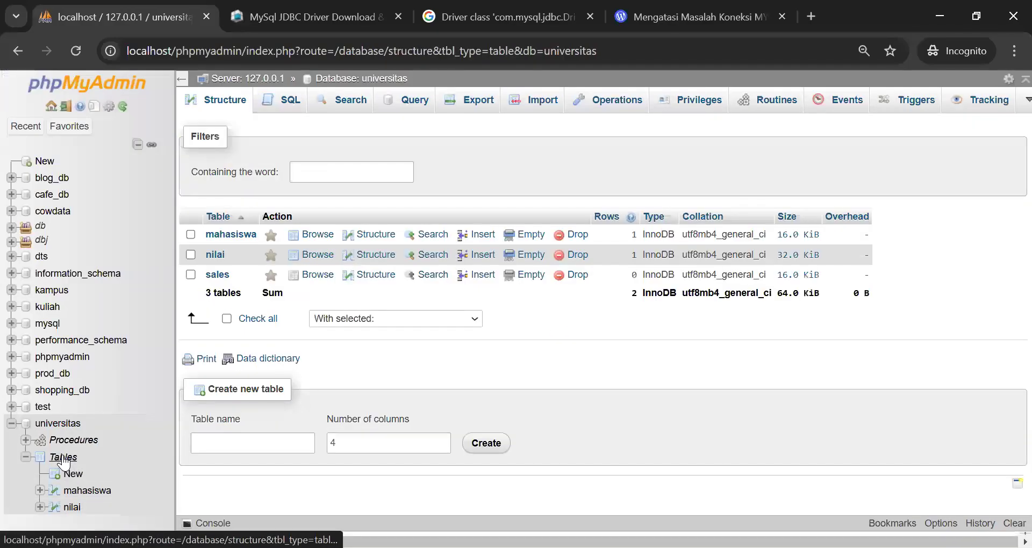
click(226, 276)
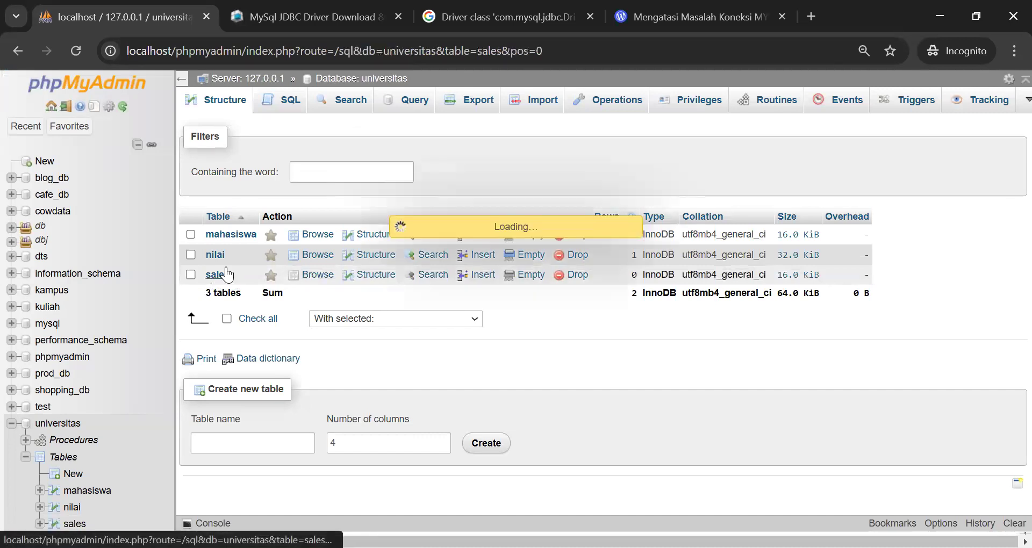
click(299, 99)
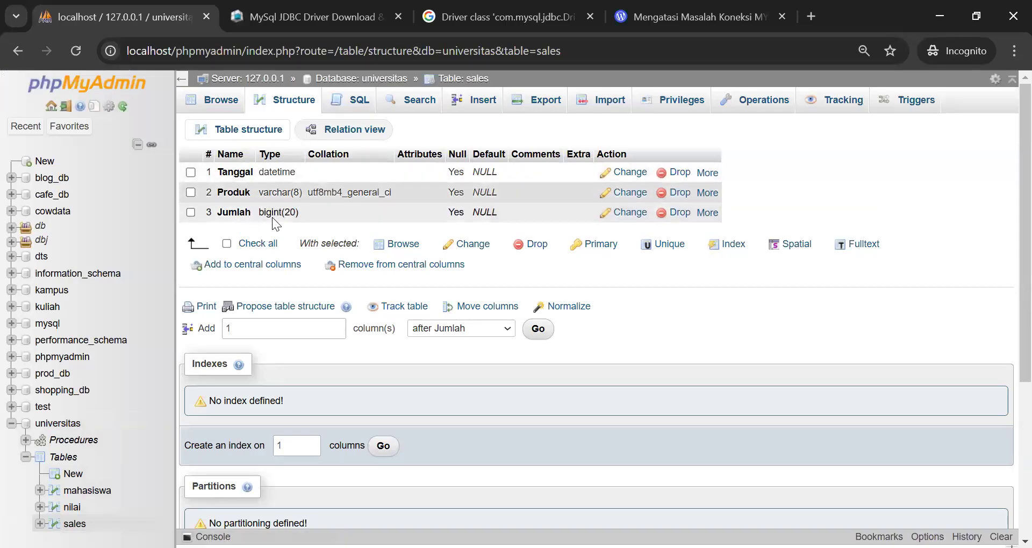
- Switch back to Spoon, recheck whether the Table output needs any SQL and confirm its settings
key(alt+Tab)
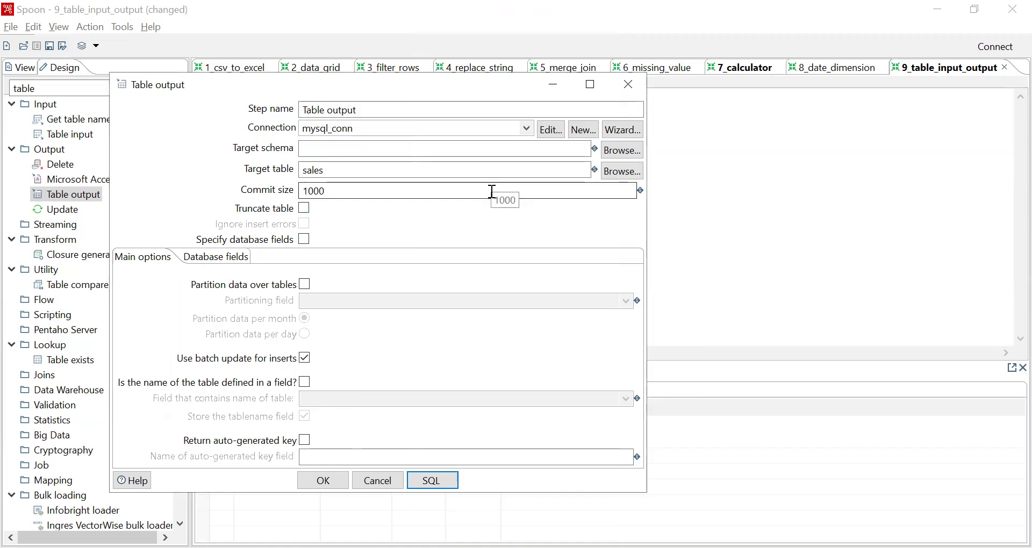
click(446, 481)
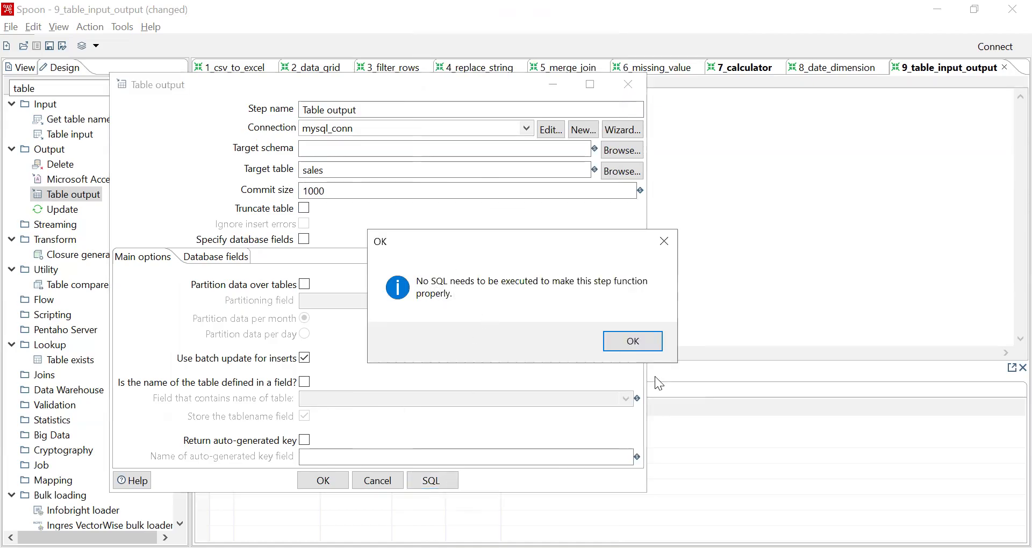
click(634, 340)
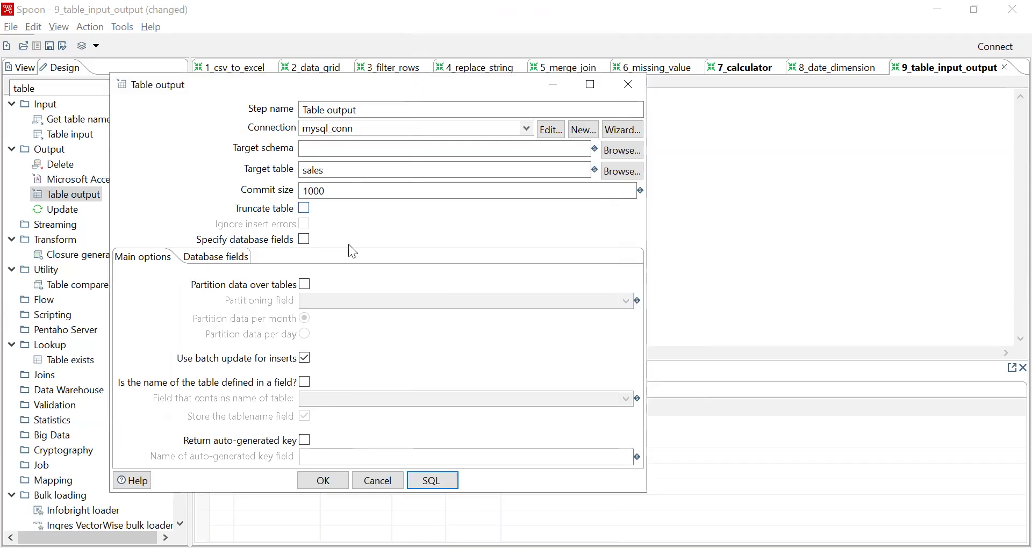
click(321, 483)
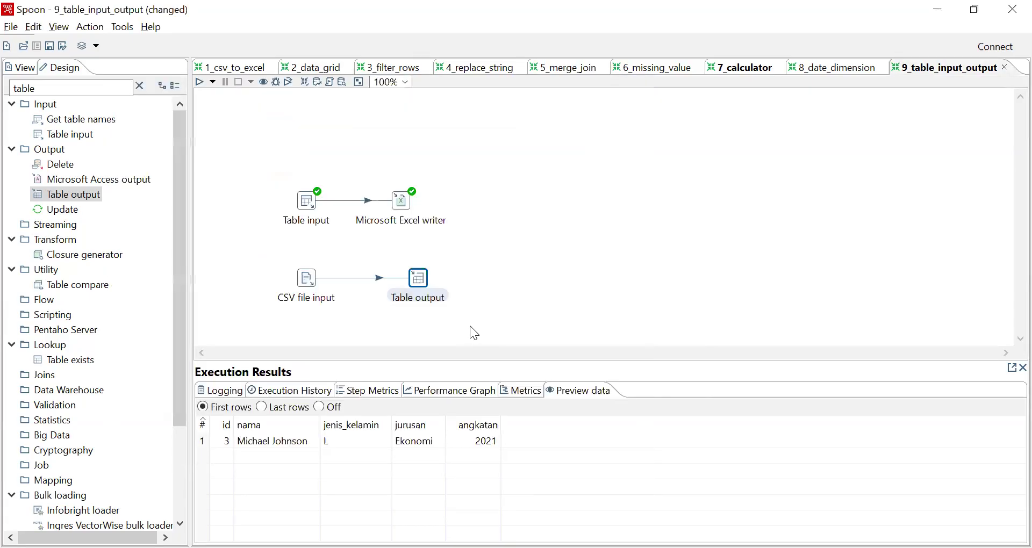
- Run the transformation with the Pentaho local configuration and review the previewed sales rows
click(200, 82)
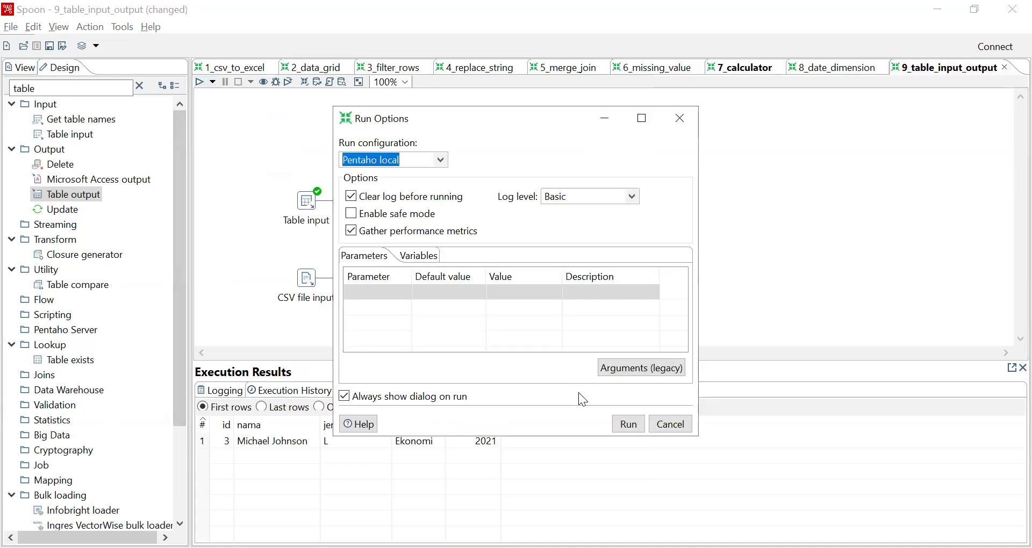
click(627, 423)
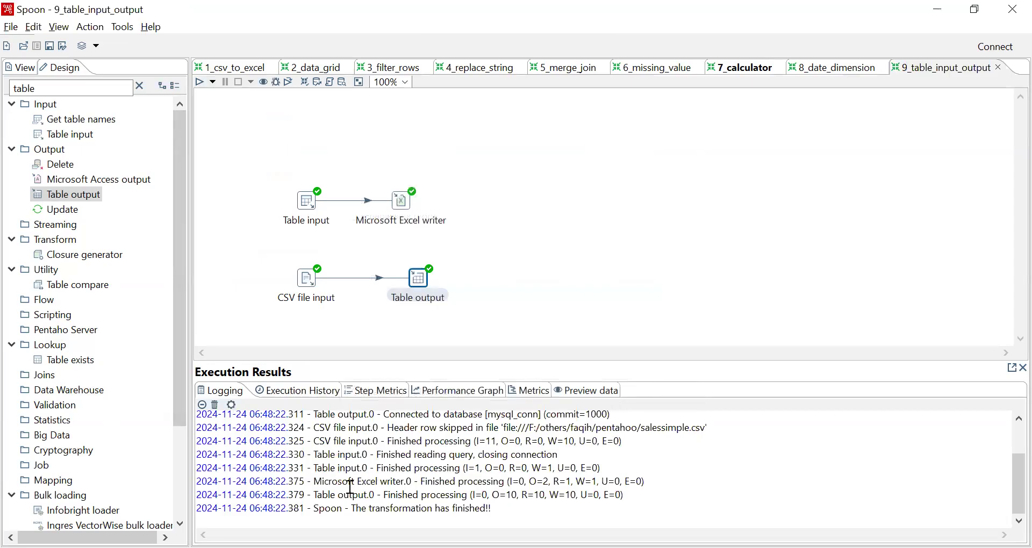
click(572, 395)
scroll(448, 458, down, 1)
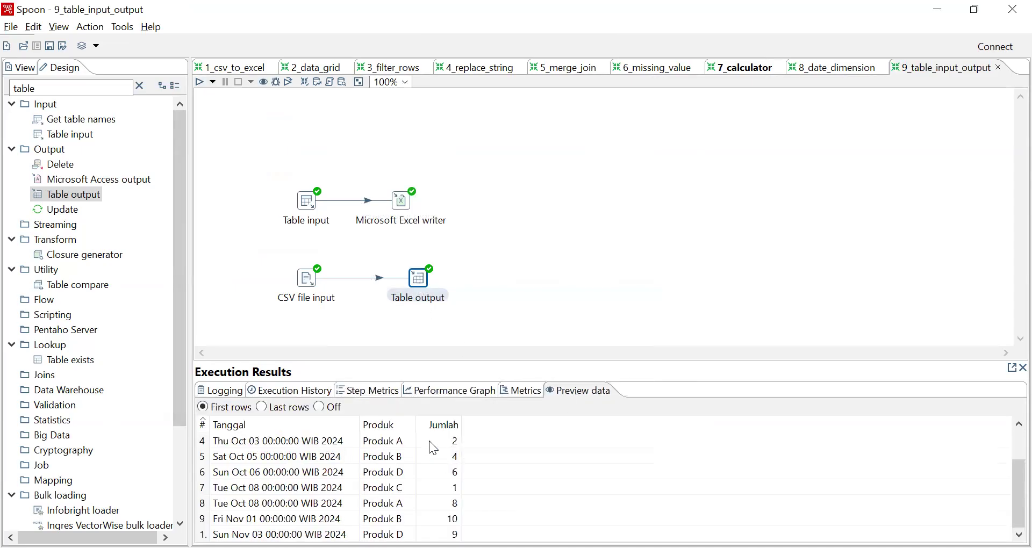
mouse_move(419, 284)
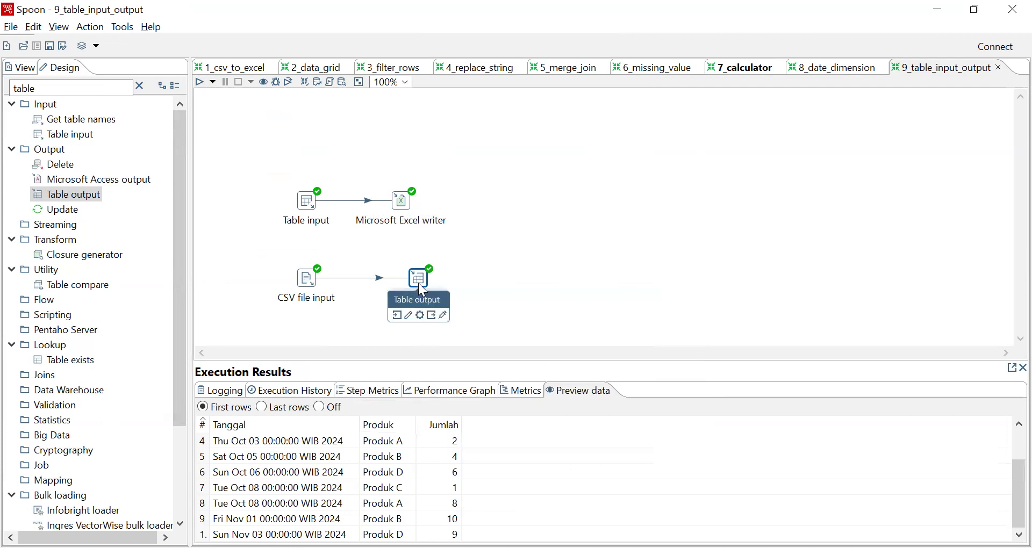
- Switch to phpMyAdmin and browse the rows of the sales table
key(alt+Tab)
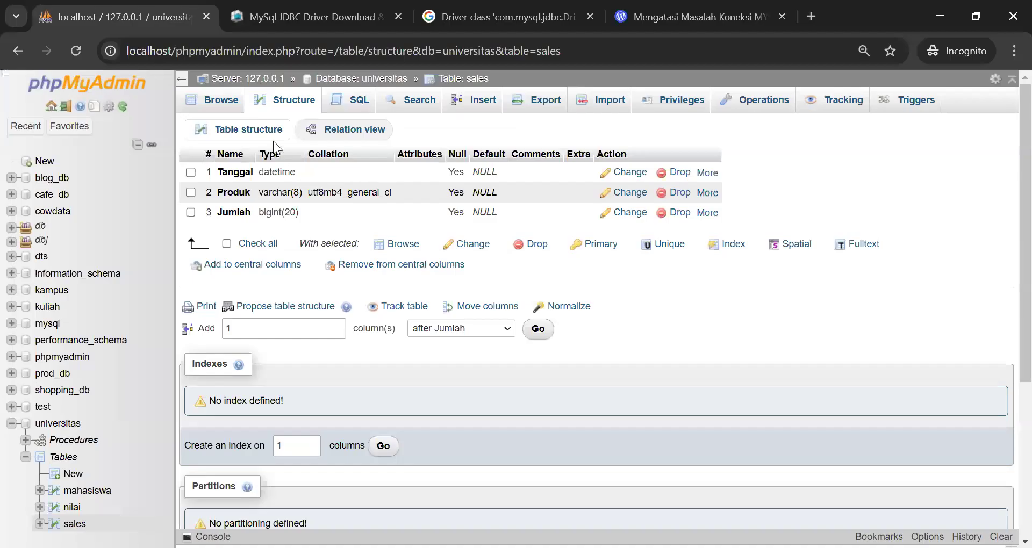
click(220, 102)
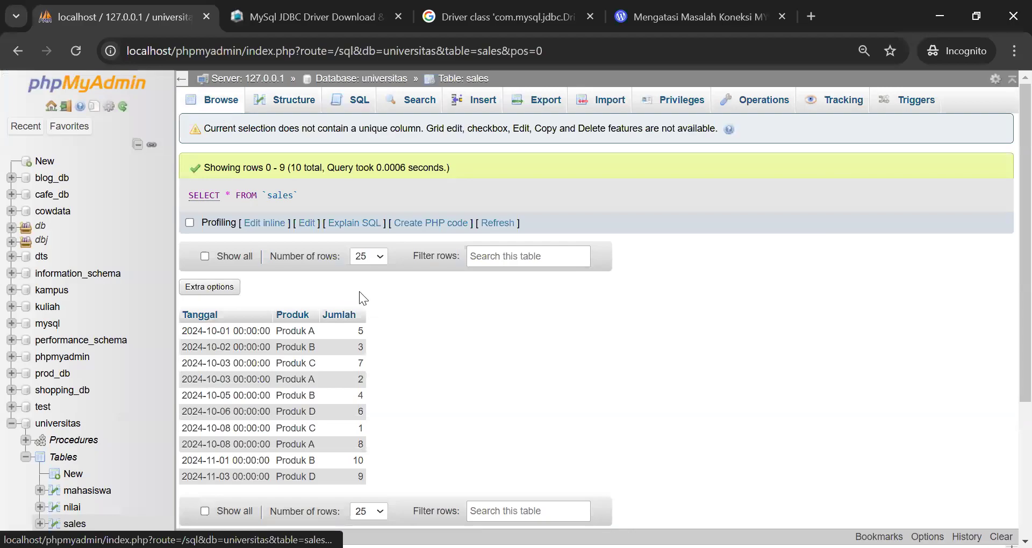
scroll(322, 430, down, 2)
scroll(347, 328, up, 2)
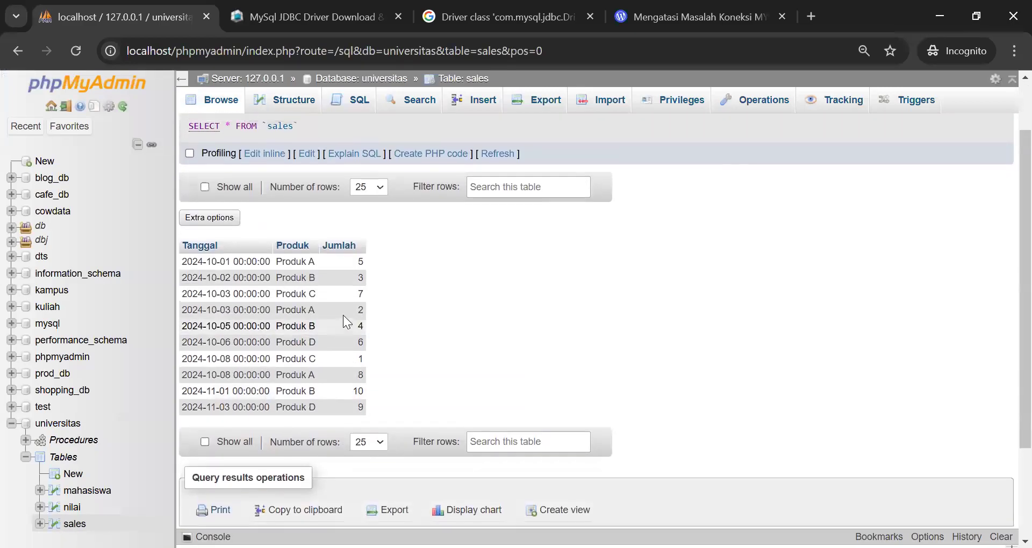
scroll(343, 311, down, 2)
scroll(354, 291, up, 3)
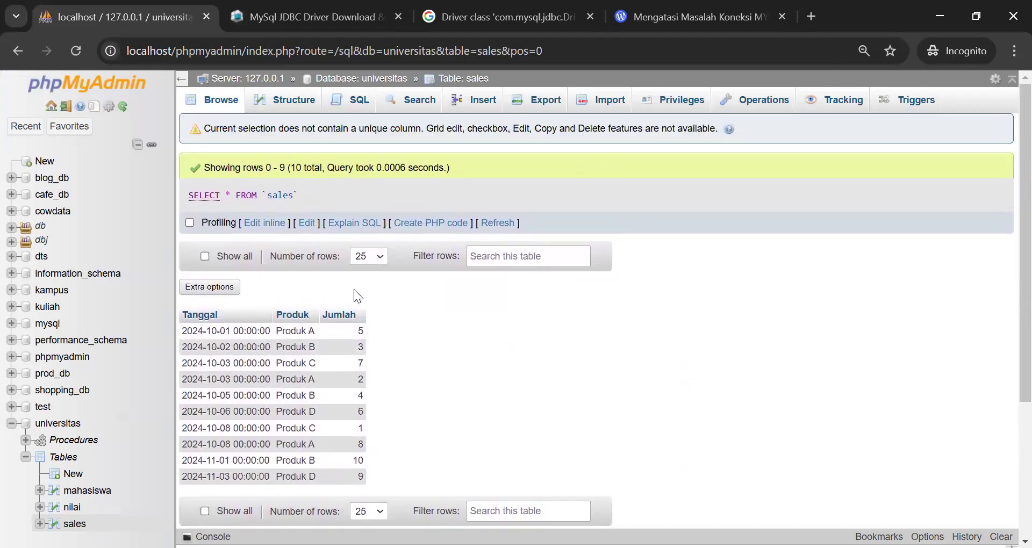
- Drop the sales table from the universitas database in phpMyAdmin
click(67, 462)
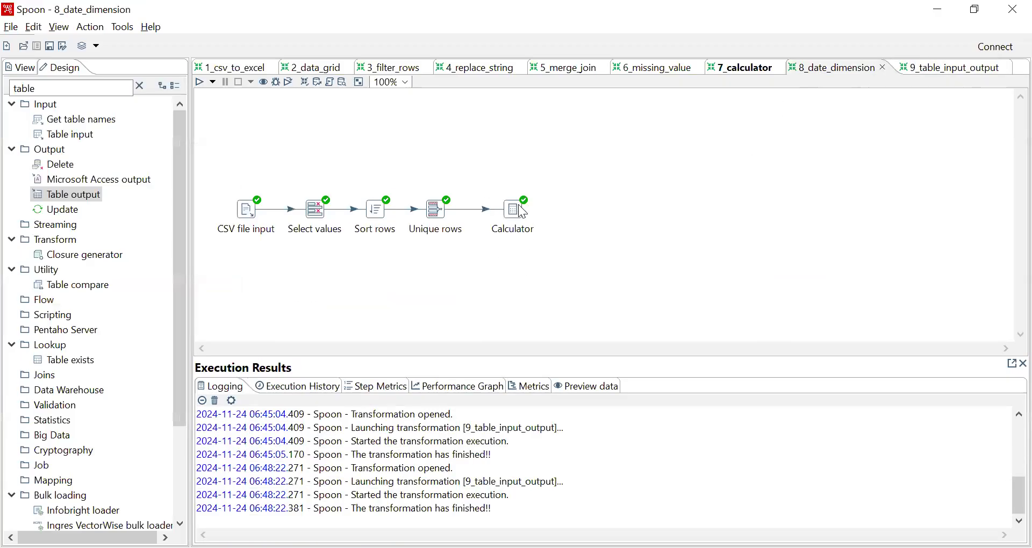
click(926, 70)
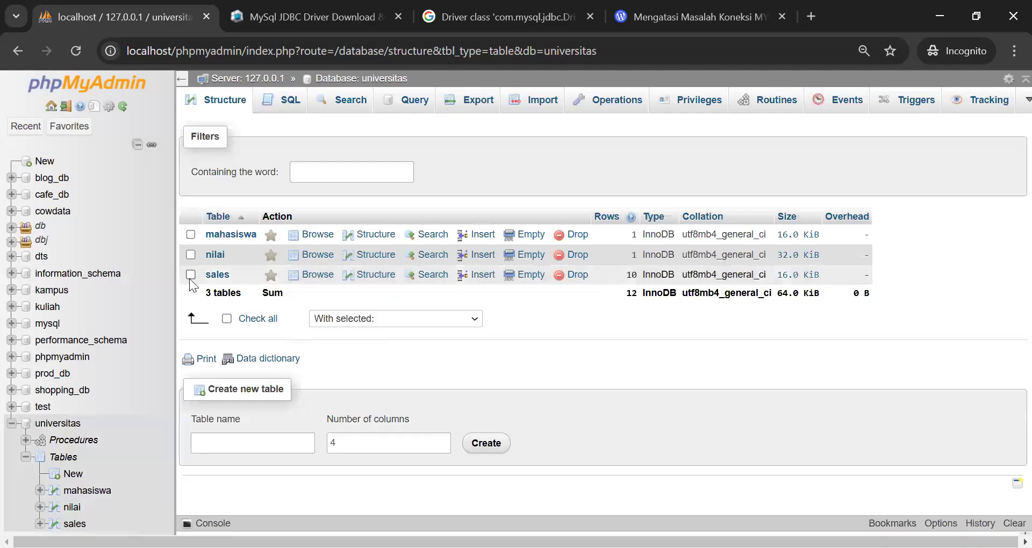
click(190, 275)
click(576, 275)
click(536, 360)
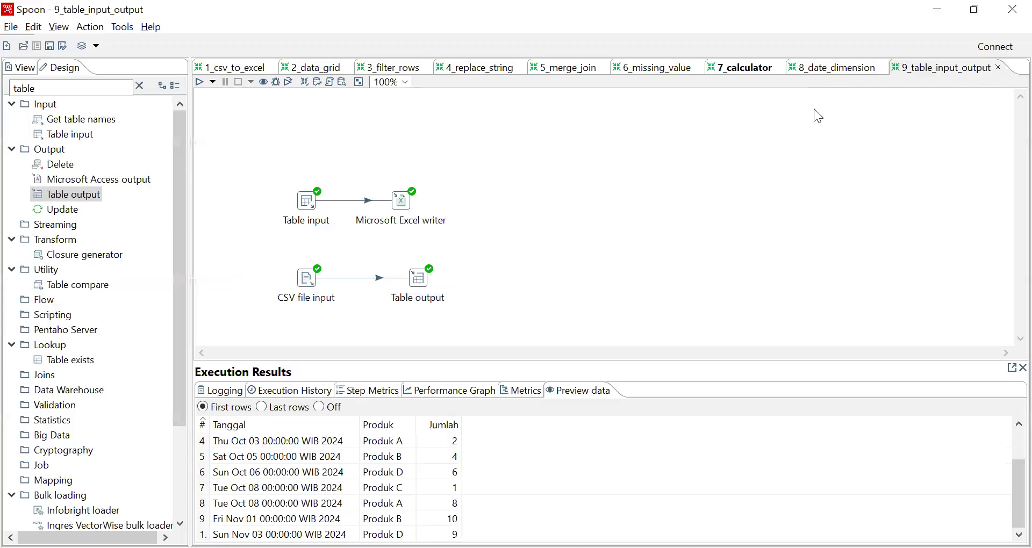
- Copy the CSV file input to Calculator chain from 8_date_dimension into the empty area of 9_table_input_output in Spoon and run the transformation
click(812, 70)
drag(484, 245, 231, 178)
click(947, 70)
key(ctrl+v)
drag(727, 213, 962, 233)
click(715, 282)
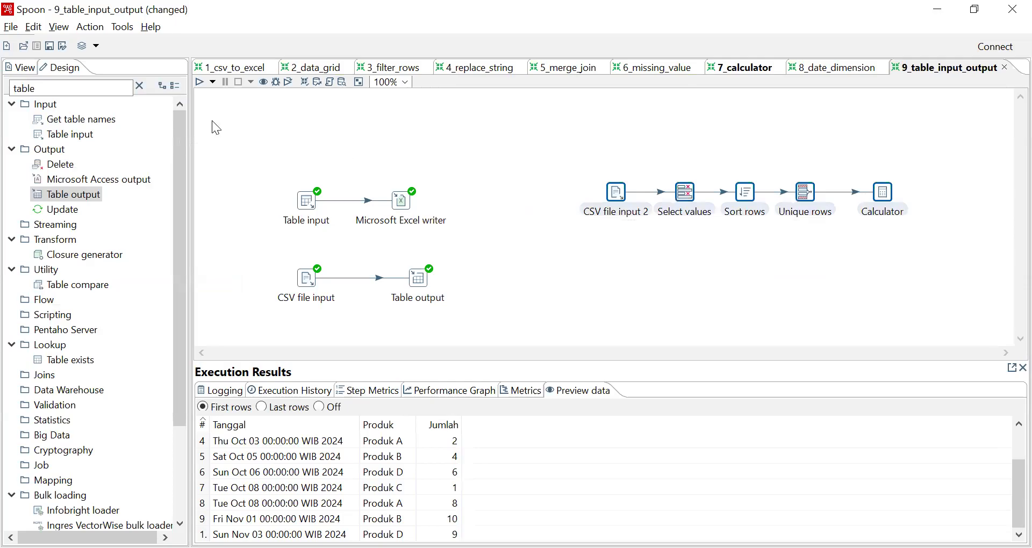
click(201, 82)
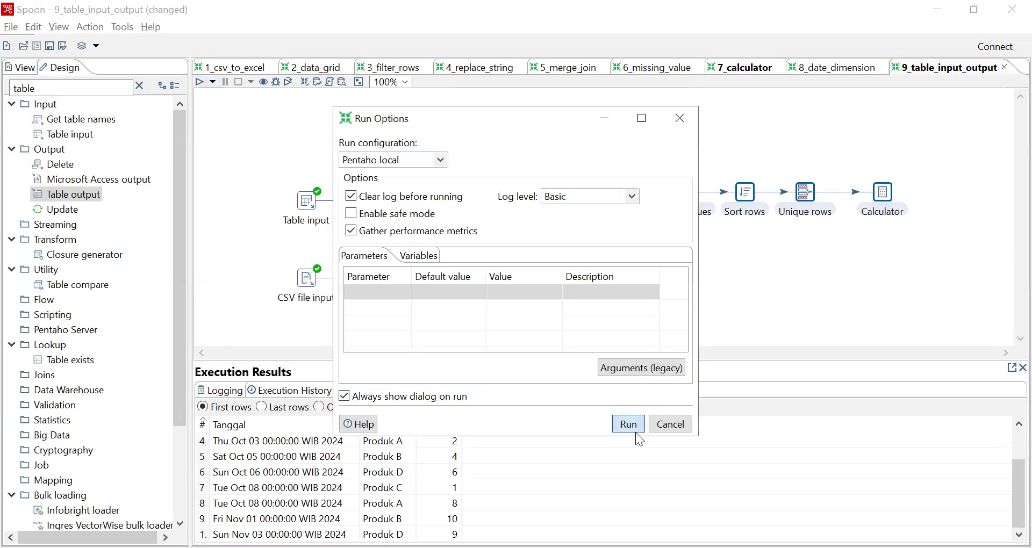
click(636, 432)
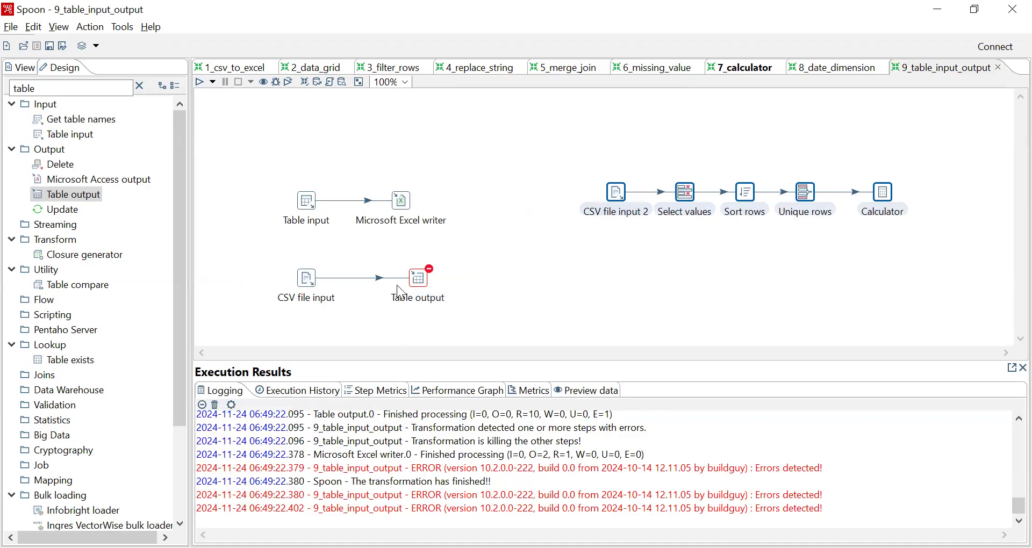
- Delete the CSV file input and Table output pair and the Table input and Microsoft Excel writer pair
drag(487, 314, 268, 260)
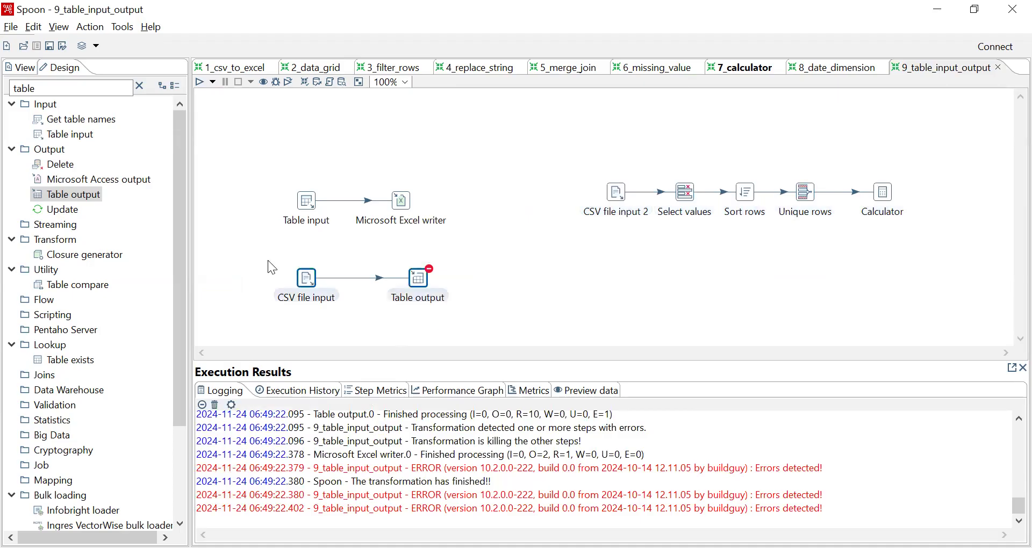
key(Delete)
drag(579, 162, 932, 227)
drag(457, 265, 264, 173)
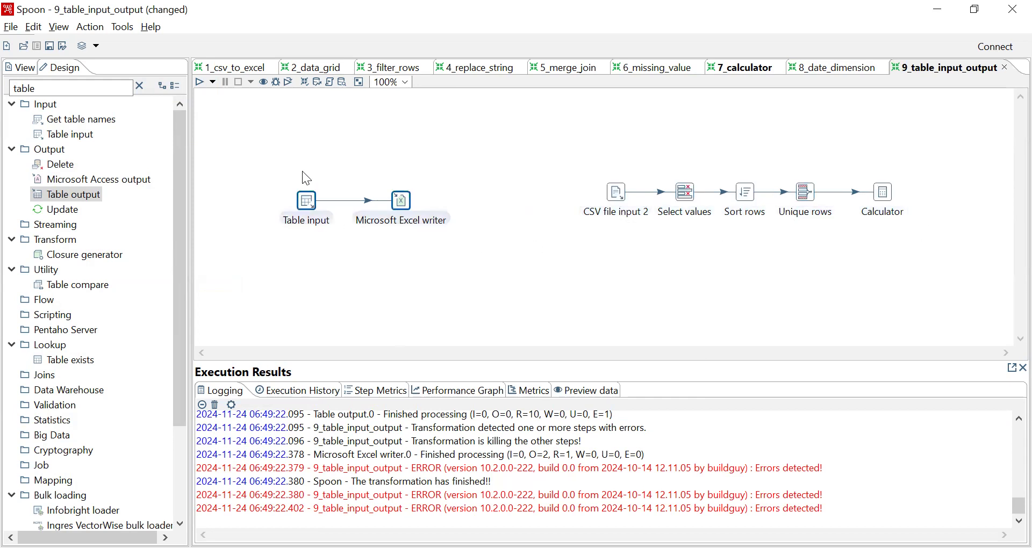
key(Delete)
- Move the remaining five-step chain into the freed space on the canvas and run the transformation
drag(579, 158, 925, 229)
drag(893, 195, 594, 200)
click(413, 200)
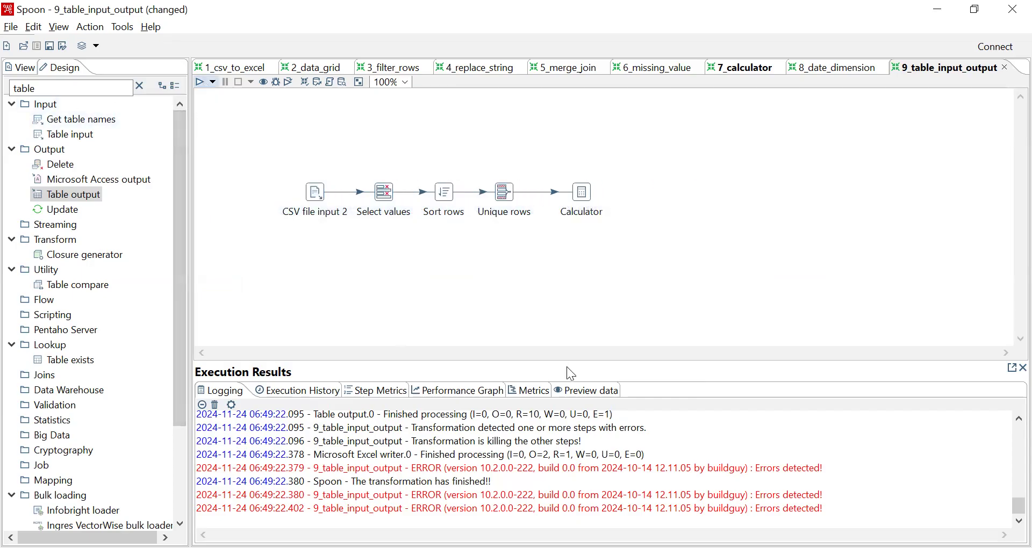
key(F9)
click(630, 425)
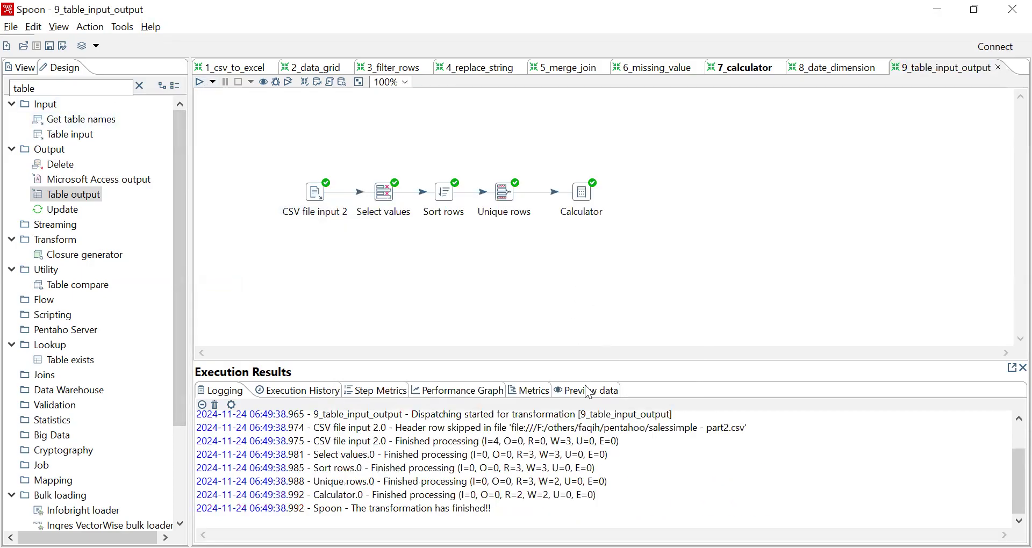
- Preview the Calculator output, change the source file of CSV file input 2 to salessimple.csv, and save the transformation
click(578, 214)
click(592, 392)
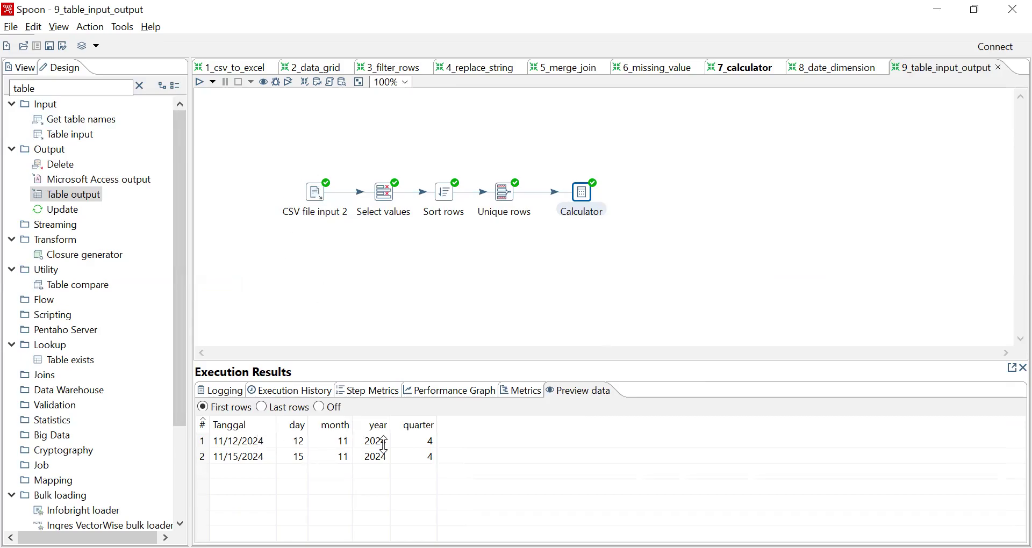
double_click(312, 192)
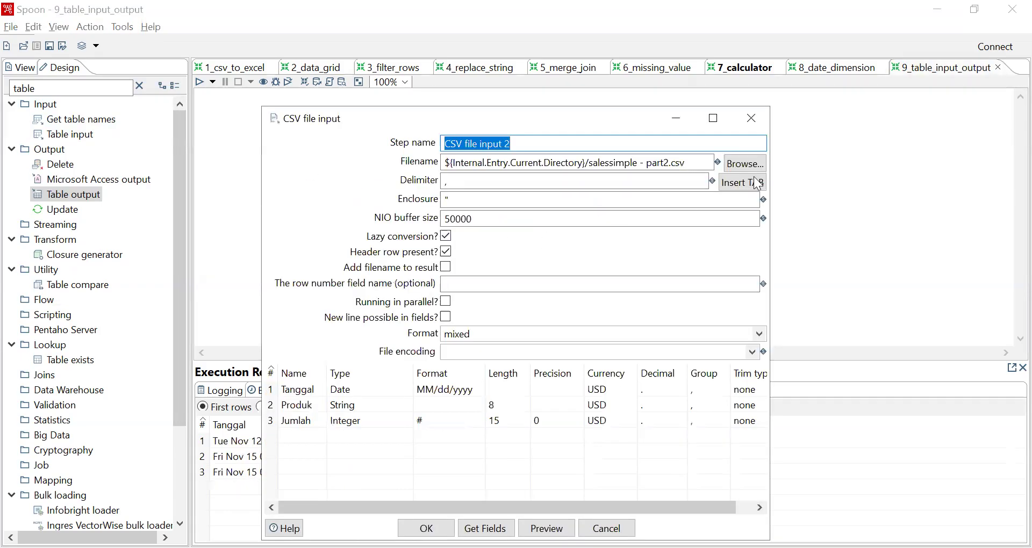
click(742, 163)
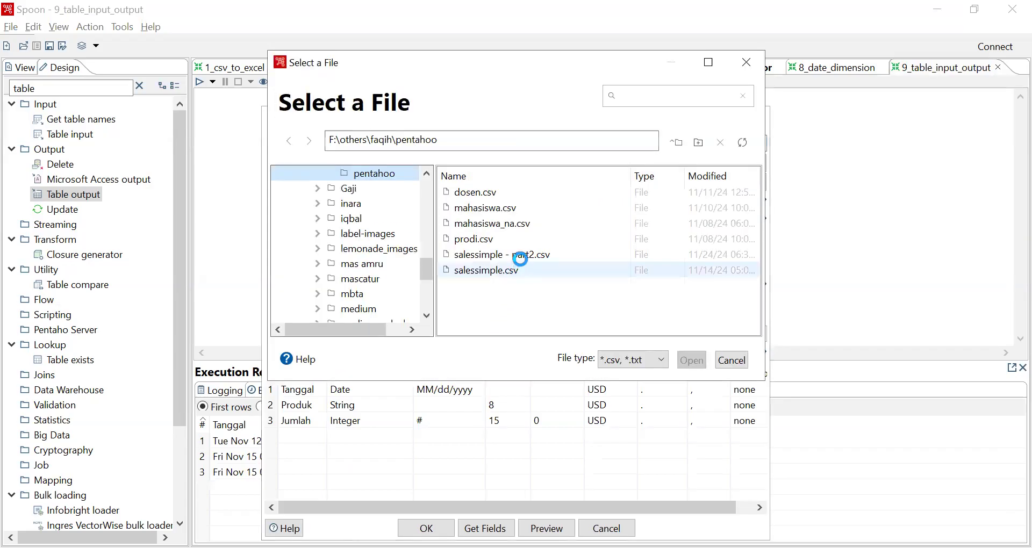
click(488, 270)
click(684, 358)
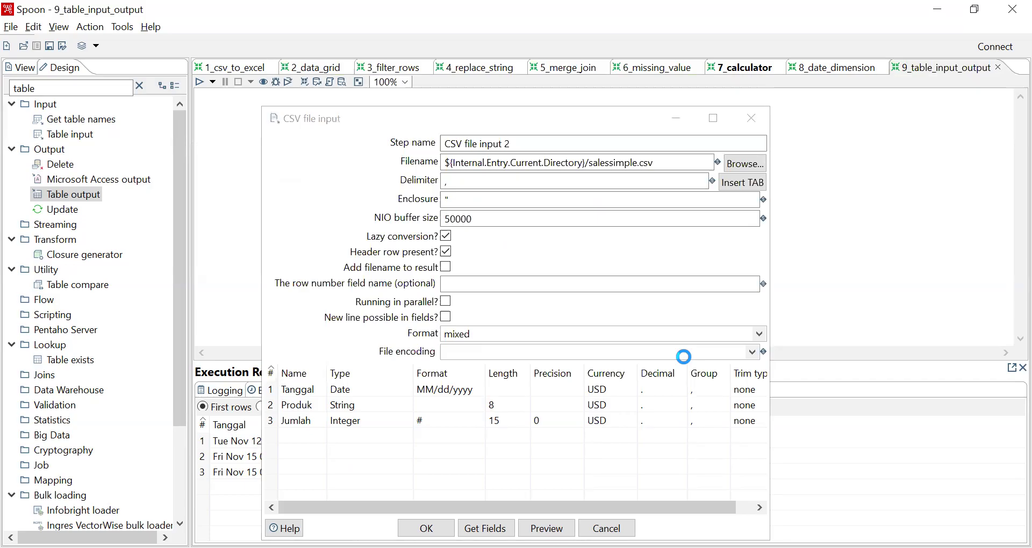
click(426, 529)
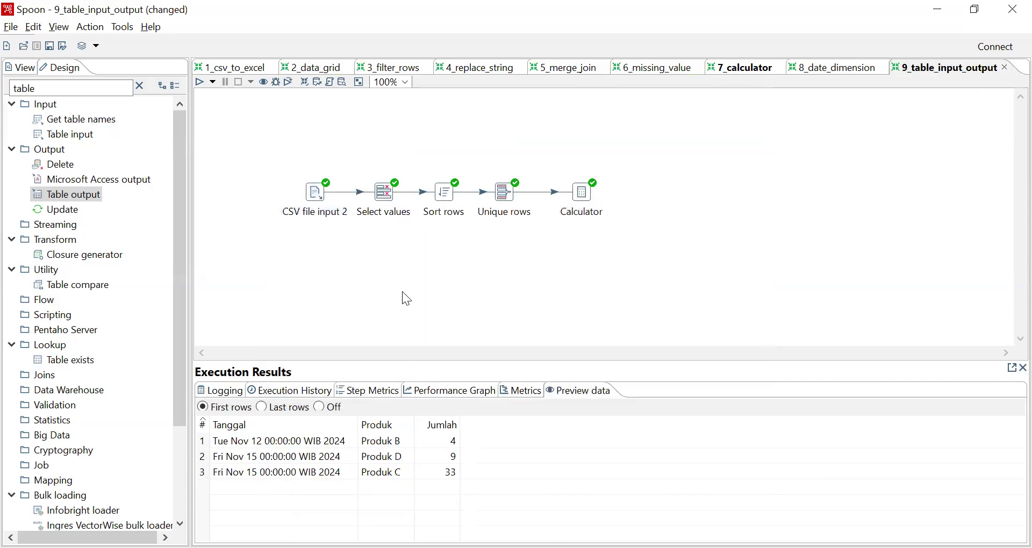
key(ctrl+s)
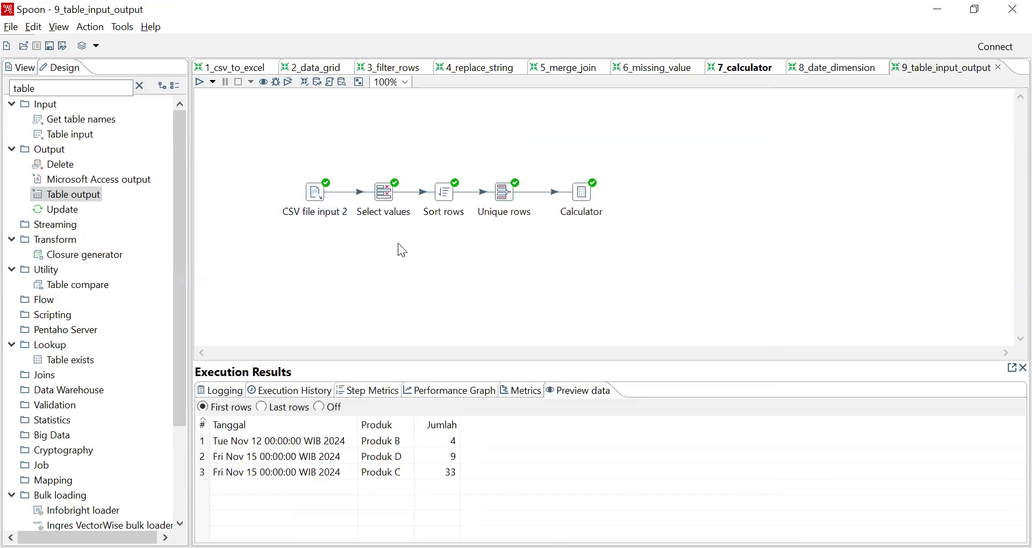
- Run the transformation and review the Sort rows settings for the Tanggal field, accepting and saving them
click(214, 84)
click(632, 426)
double_click(444, 192)
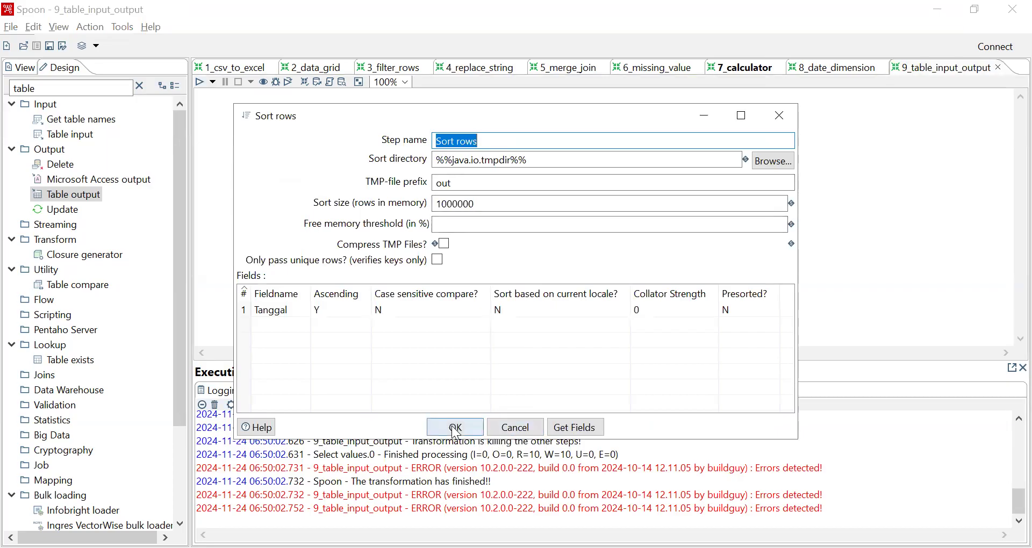
click(519, 434)
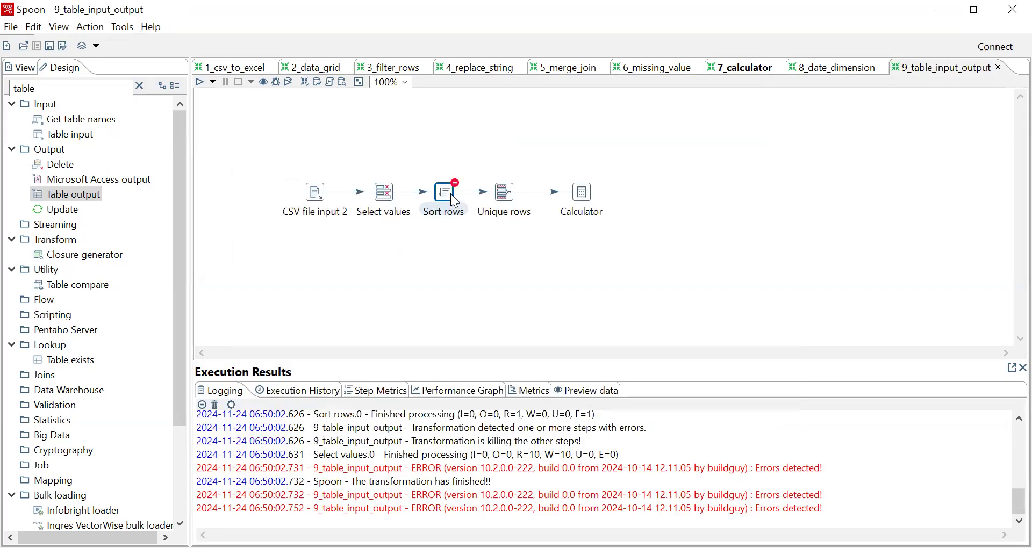
double_click(452, 195)
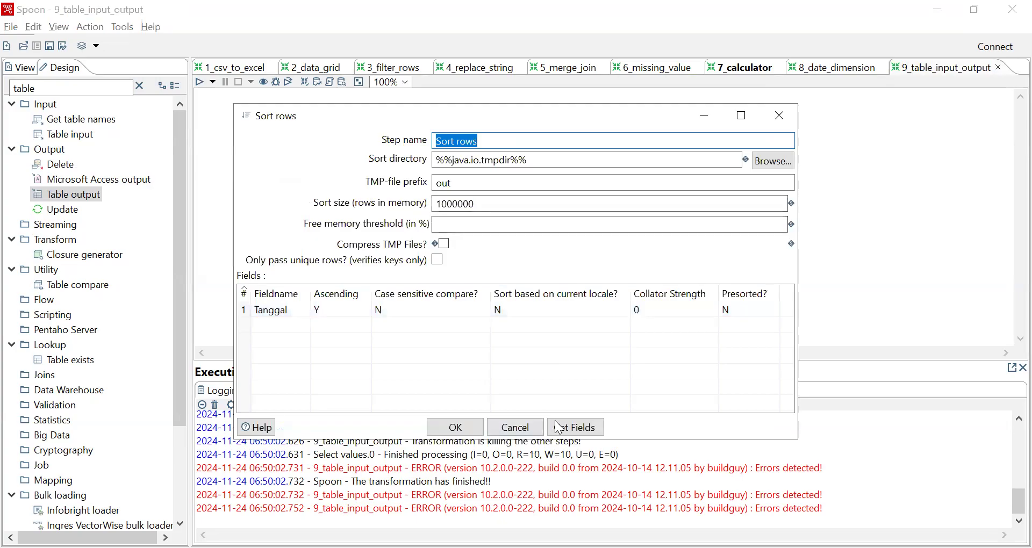
click(310, 314)
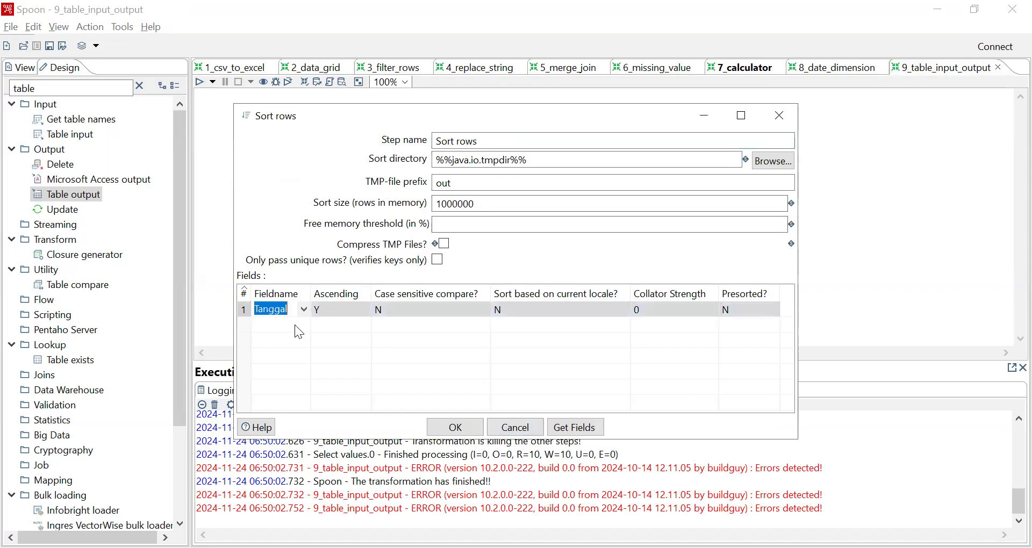
click(455, 428)
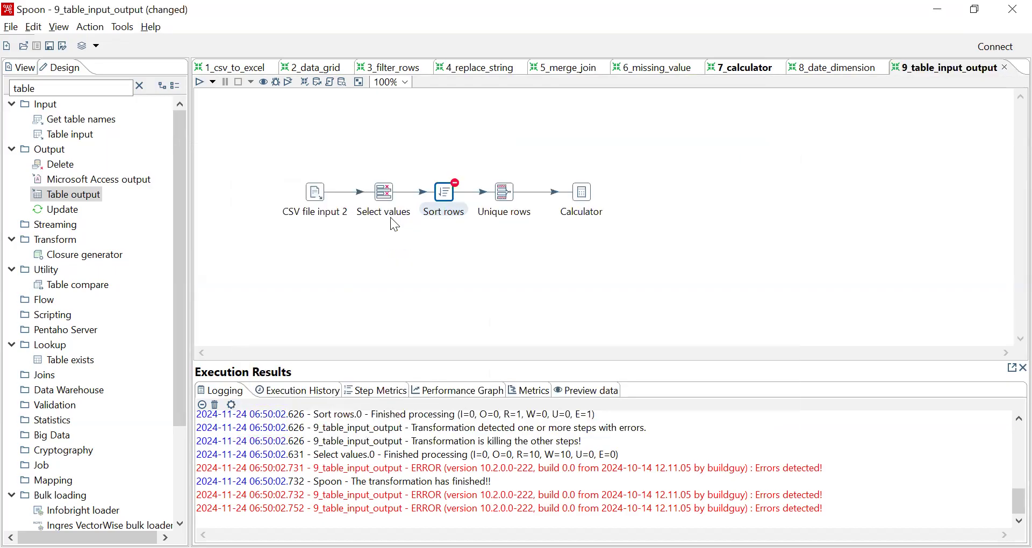
key(ctrl+s)
- Check the fields removed by the Select values step and rerun the transformation
click(392, 197)
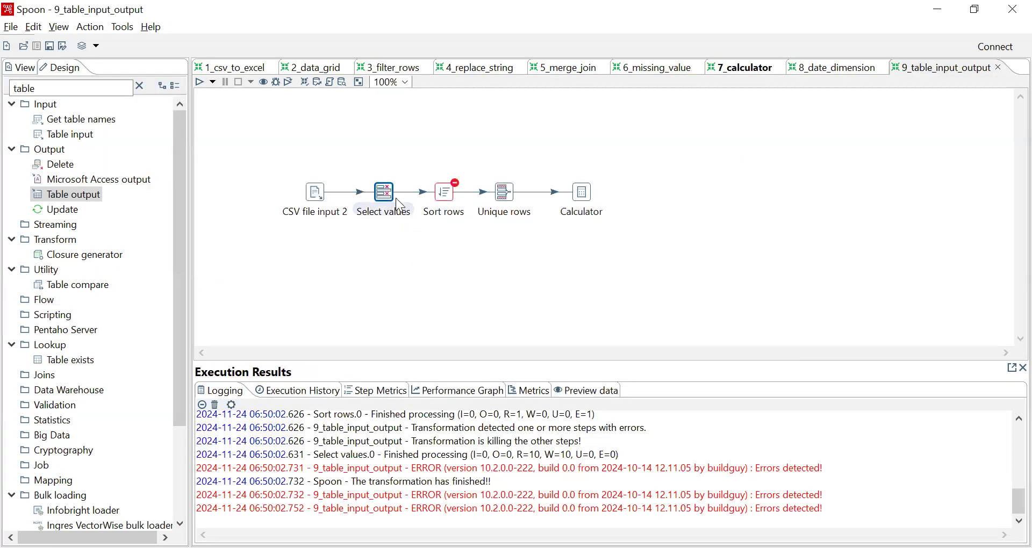
double_click(396, 199)
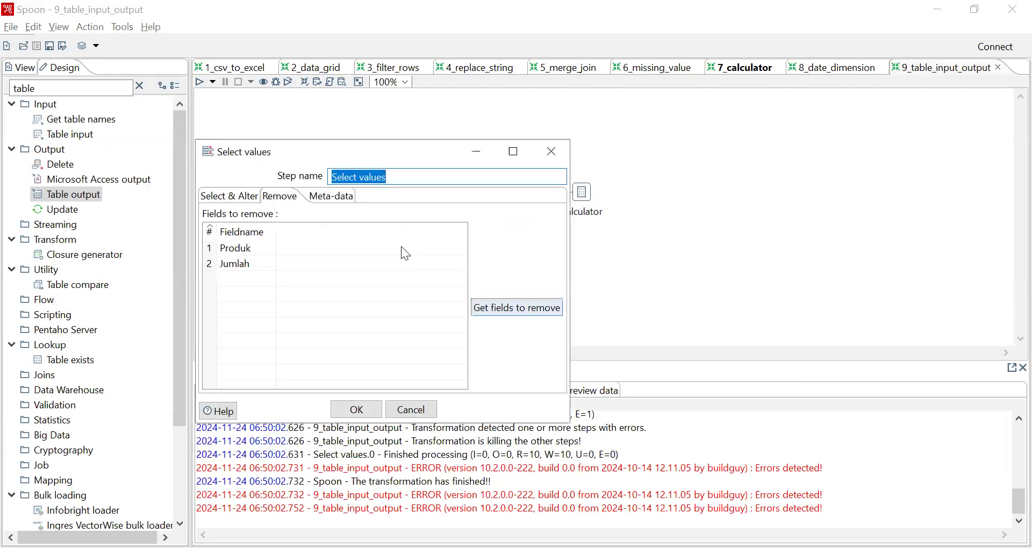
click(375, 421)
click(207, 88)
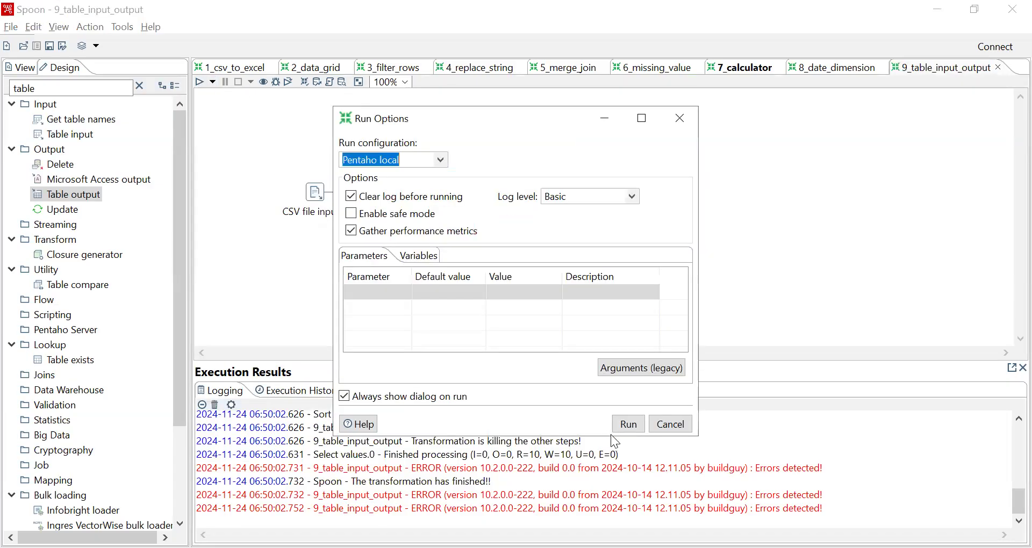
click(622, 427)
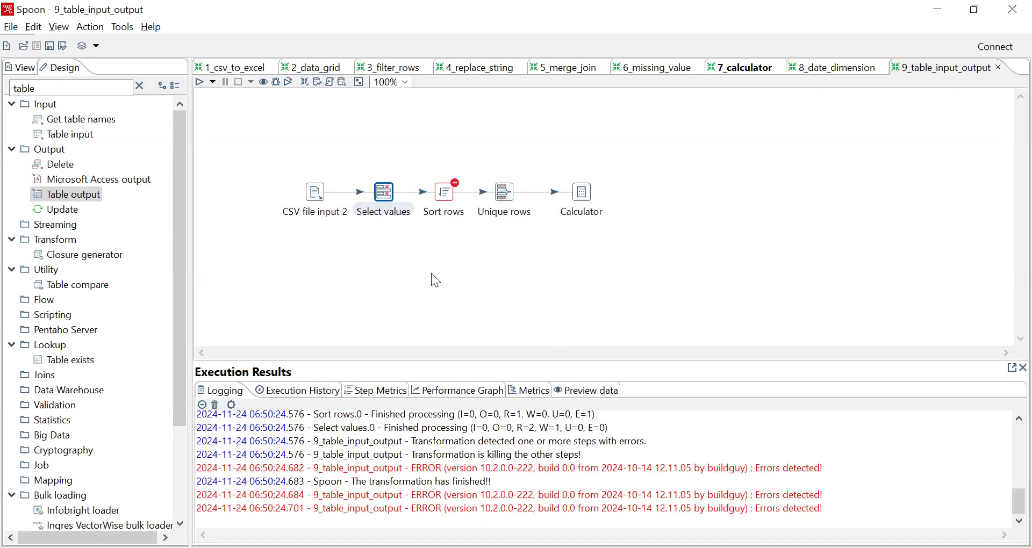
- Re-detect the fields of CSV file input 2 so Tanggal uses the yyyy-MM-dd format, preview the rows, and save the transformation
double_click(315, 192)
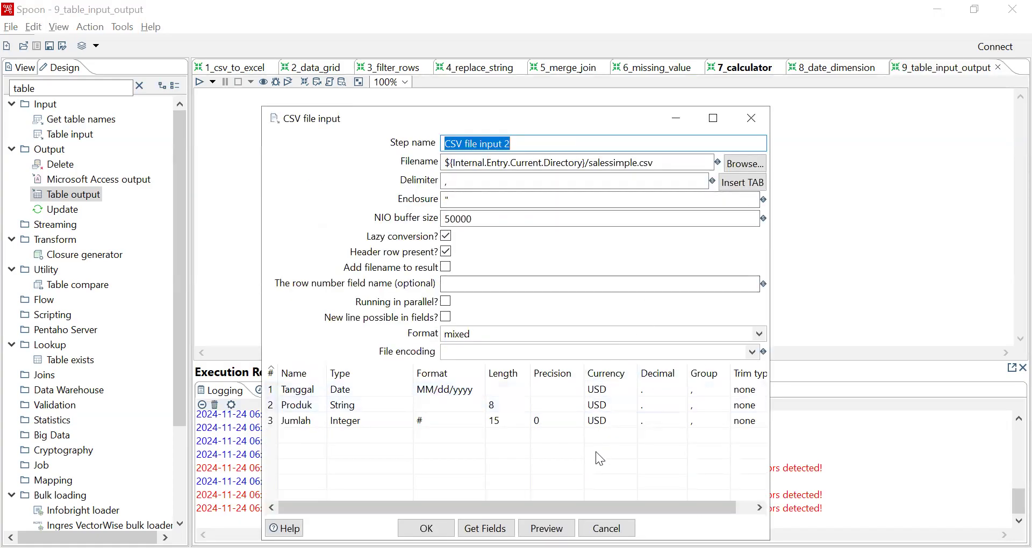
click(485, 528)
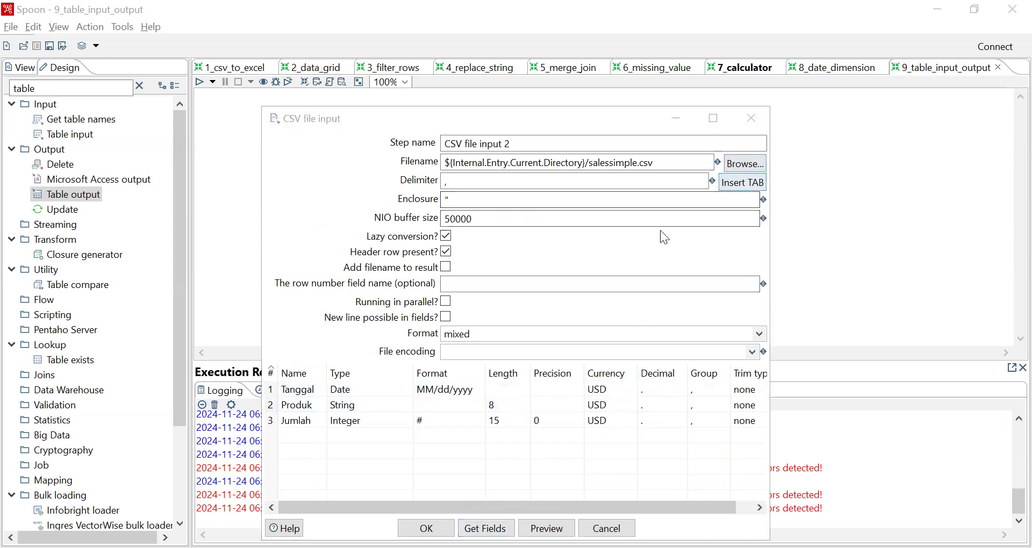
click(731, 360)
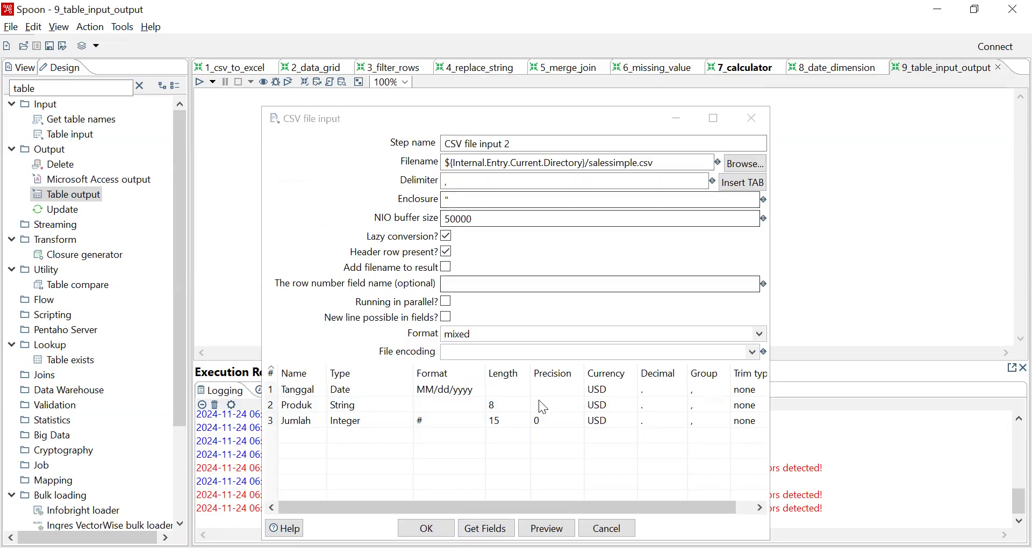
click(603, 360)
click(524, 379)
click(547, 528)
click(528, 366)
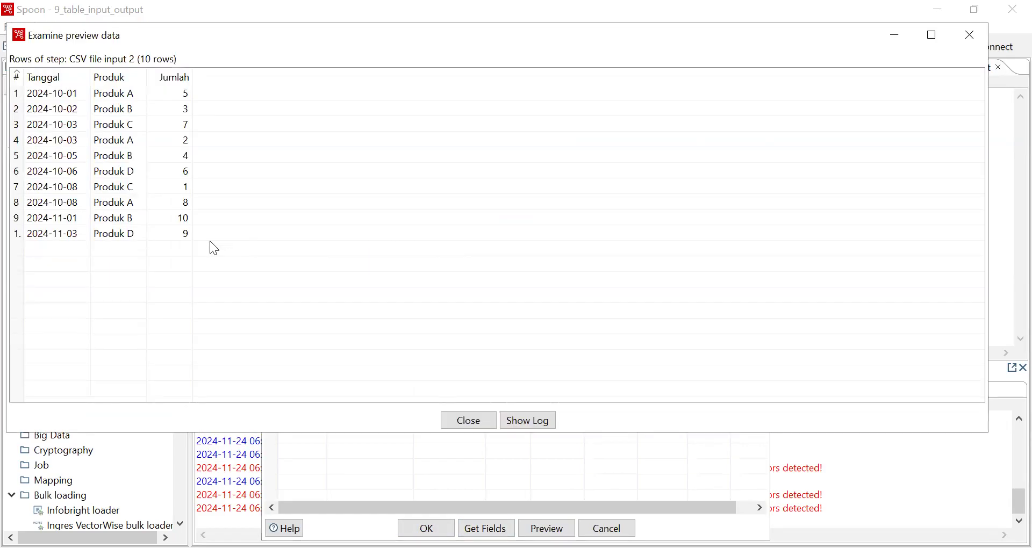
click(974, 37)
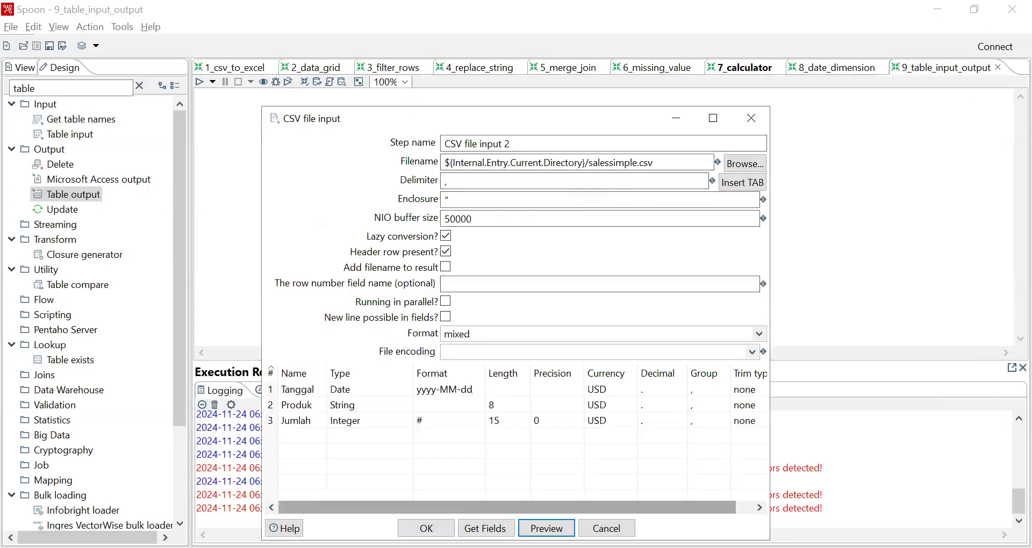
click(427, 529)
key(ctrl+s)
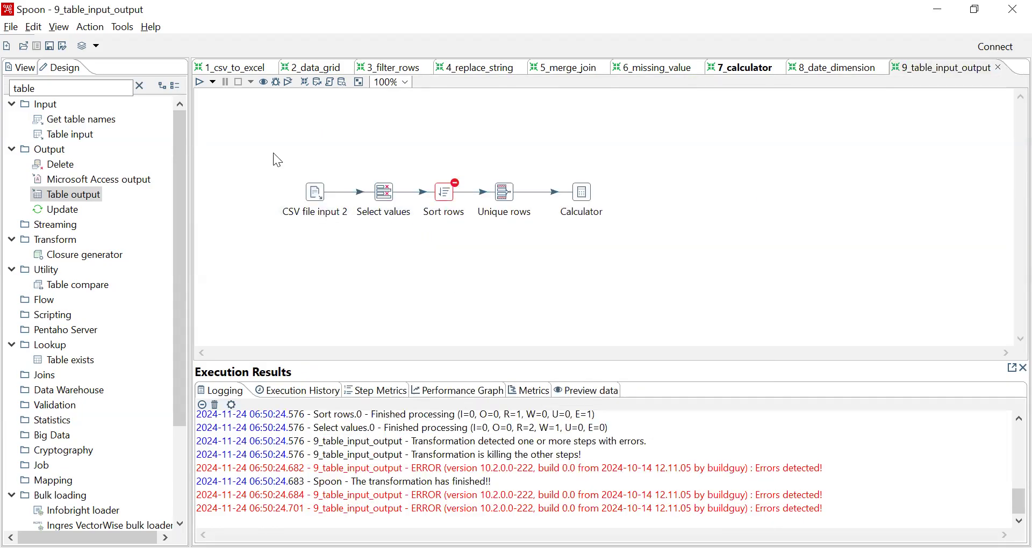
- Run the transformation and examine the Calculator output rows in an enlarged results area
click(201, 84)
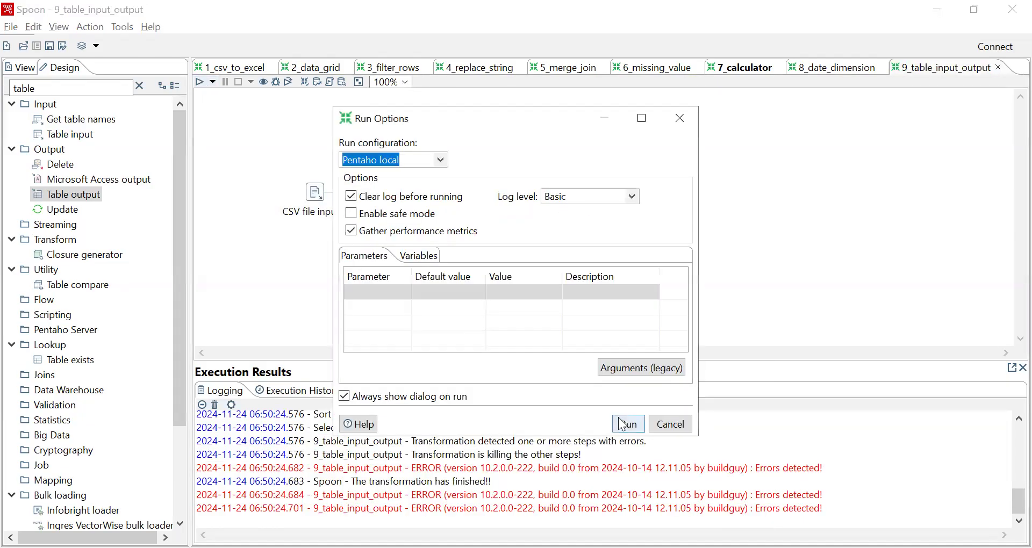
click(625, 424)
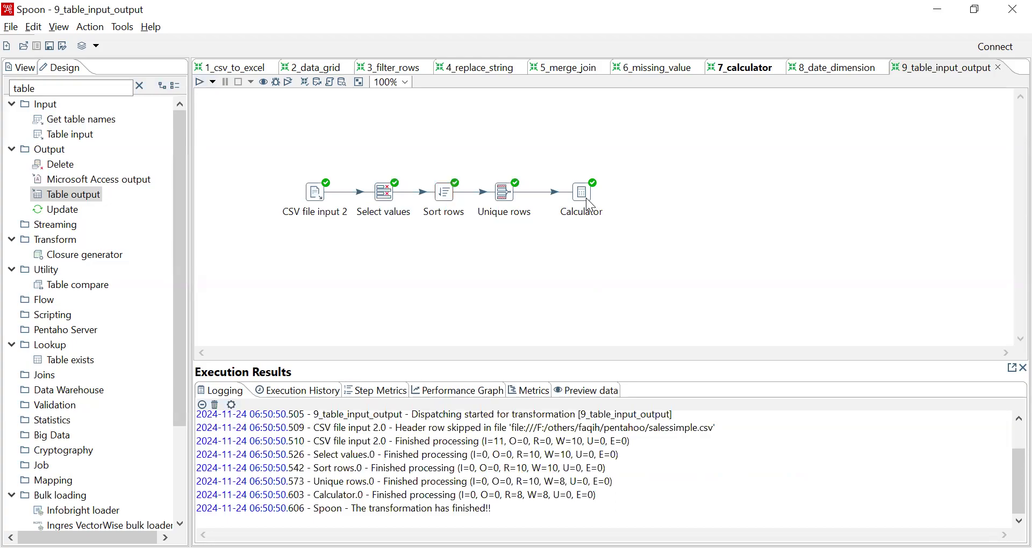
mouse_move(592, 205)
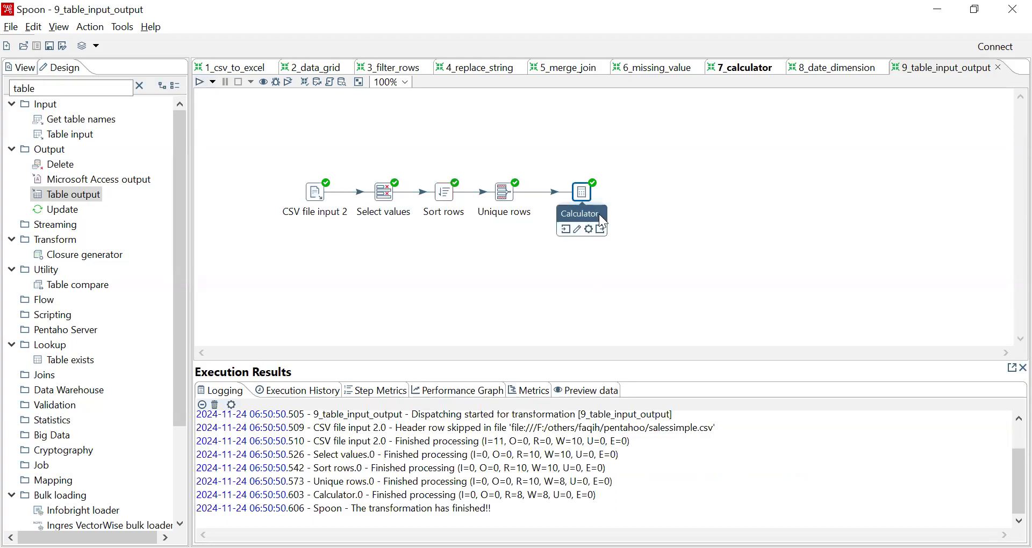
click(587, 391)
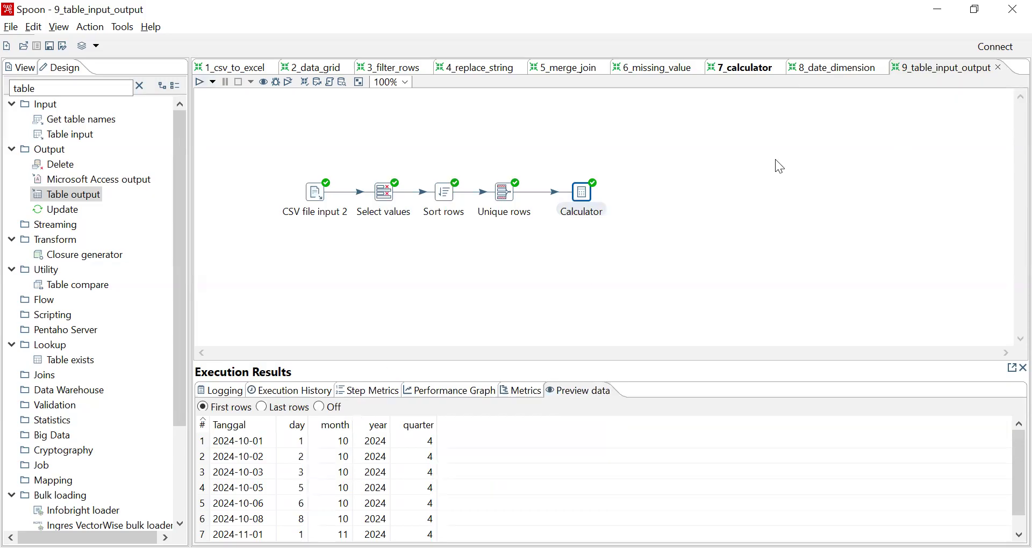
scroll(339, 483, down, 1)
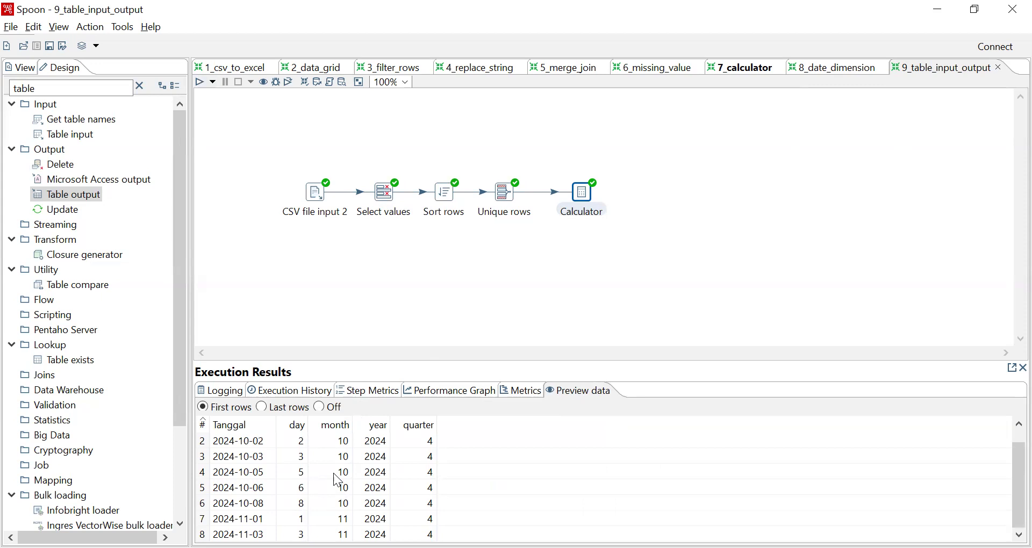
drag(548, 362, 575, 271)
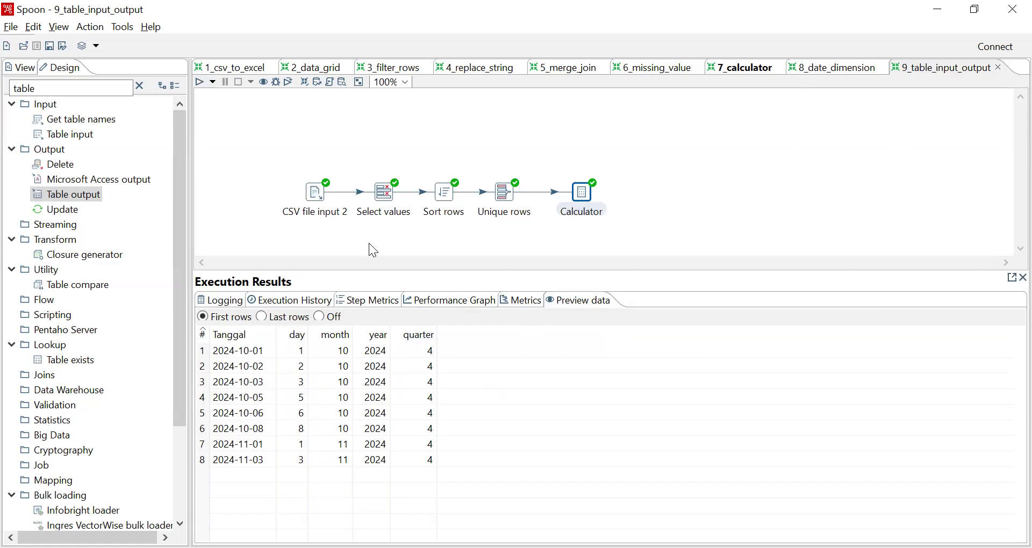
- Compare the preview rows of CSV file input 2, Unique rows, Sort rows and Calculator
click(317, 198)
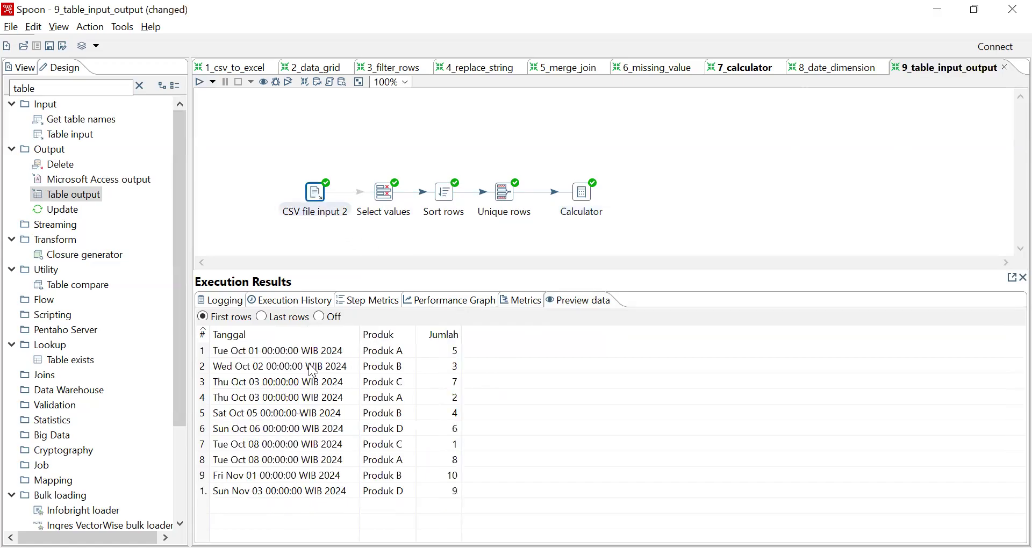
click(503, 193)
click(447, 197)
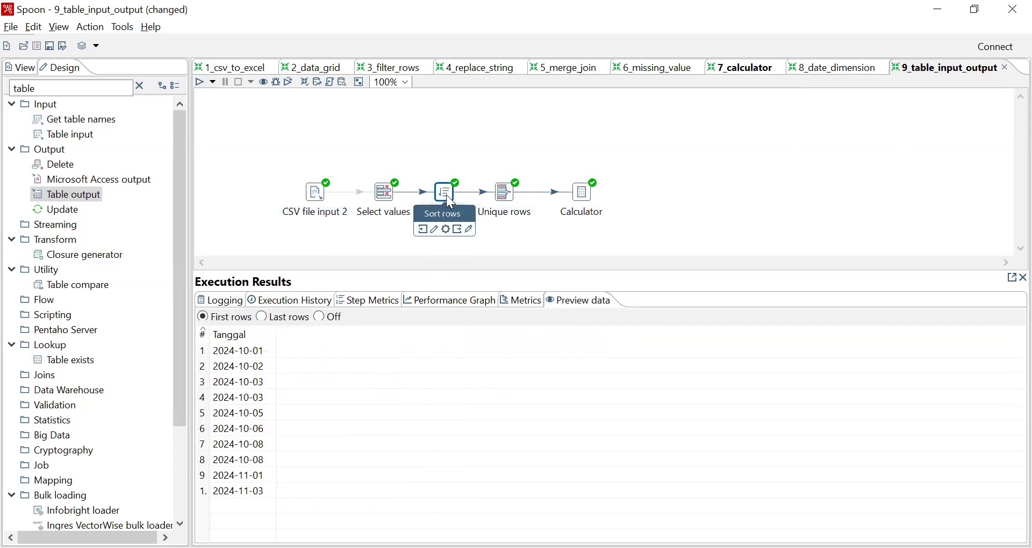
click(319, 198)
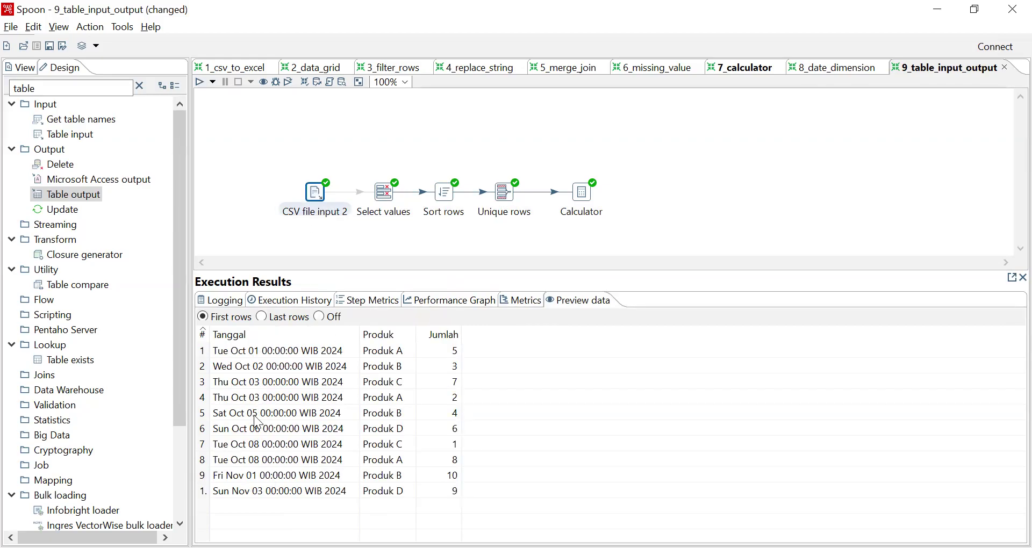
click(583, 195)
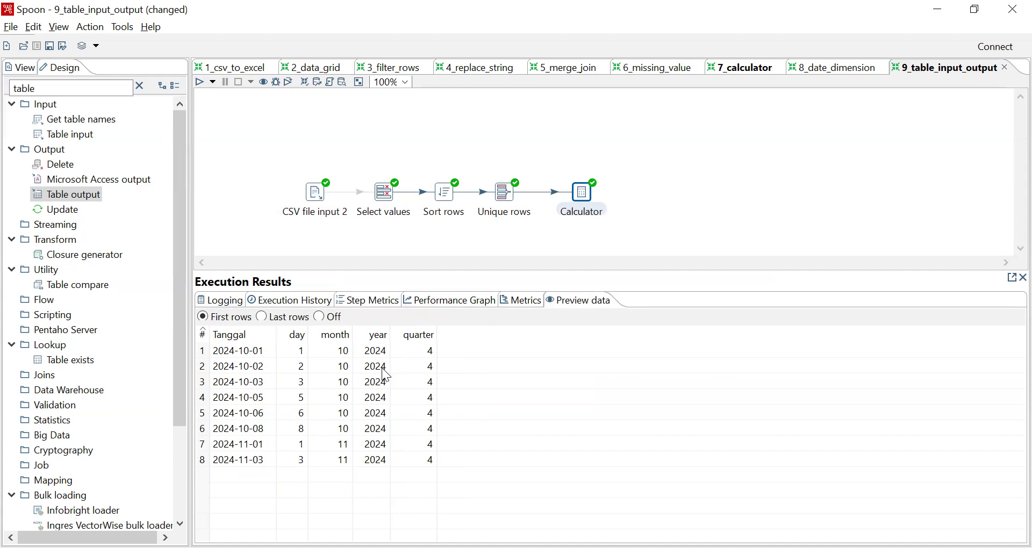
- Add a Table output step after Calculator and connect Calculator to it
click(637, 198)
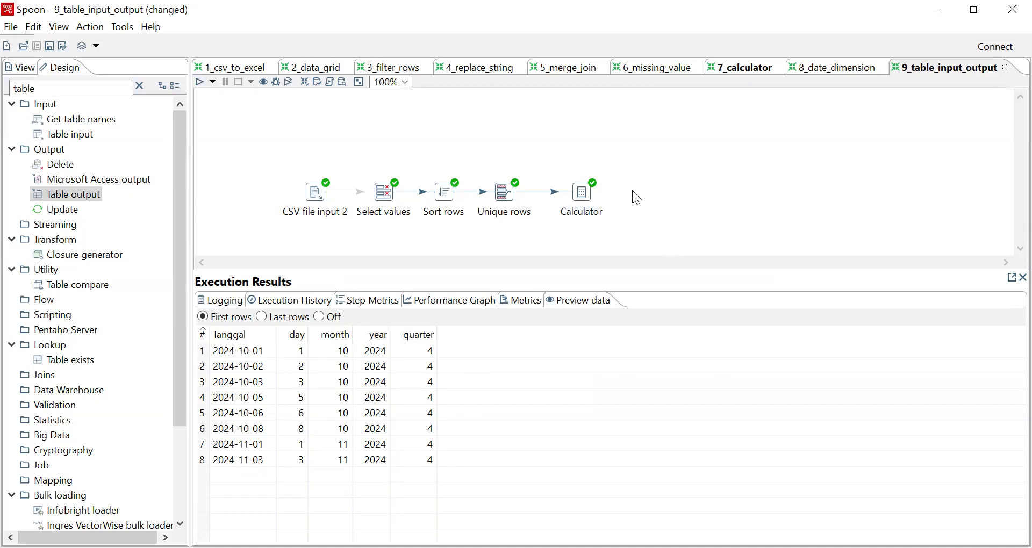
drag(74, 192, 654, 189)
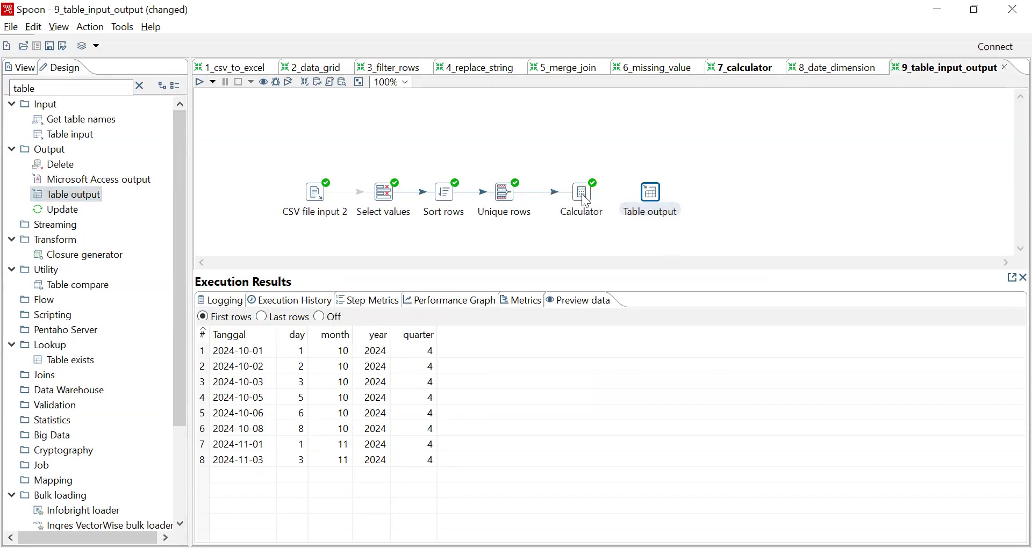
mouse_move(586, 202)
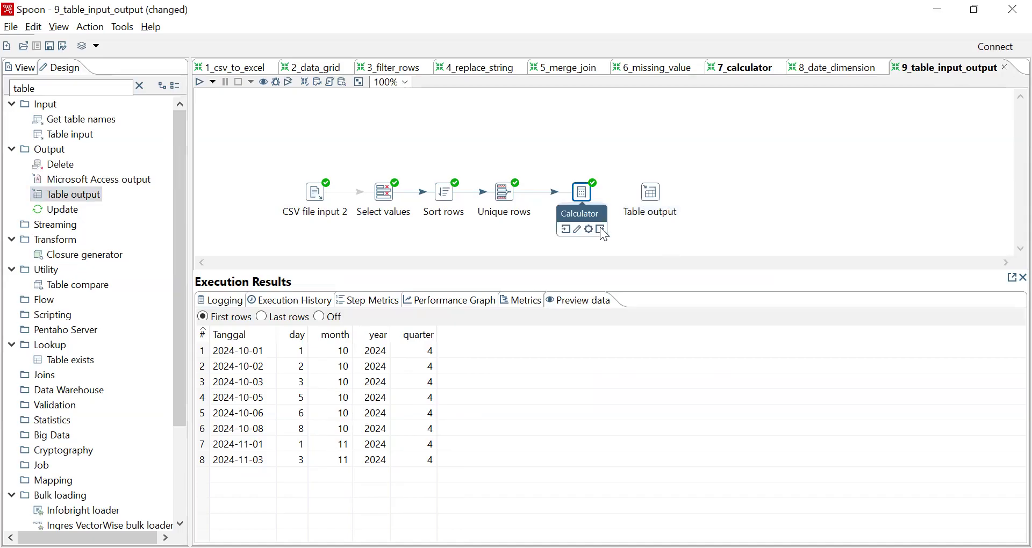
drag(600, 229, 655, 199)
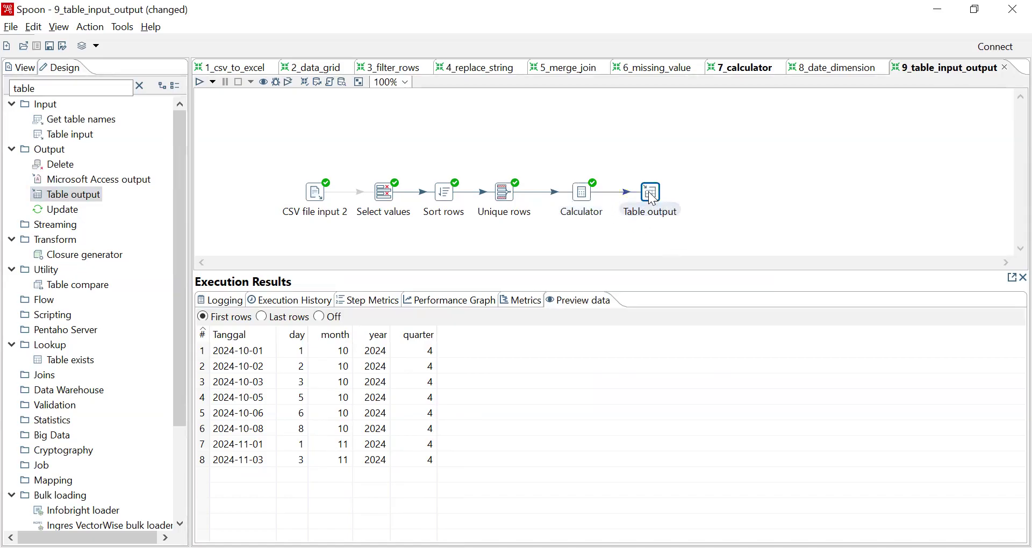
- Test the mysql_conn database connection selected in the Table output step and close the connection settings
mouse_move(652, 199)
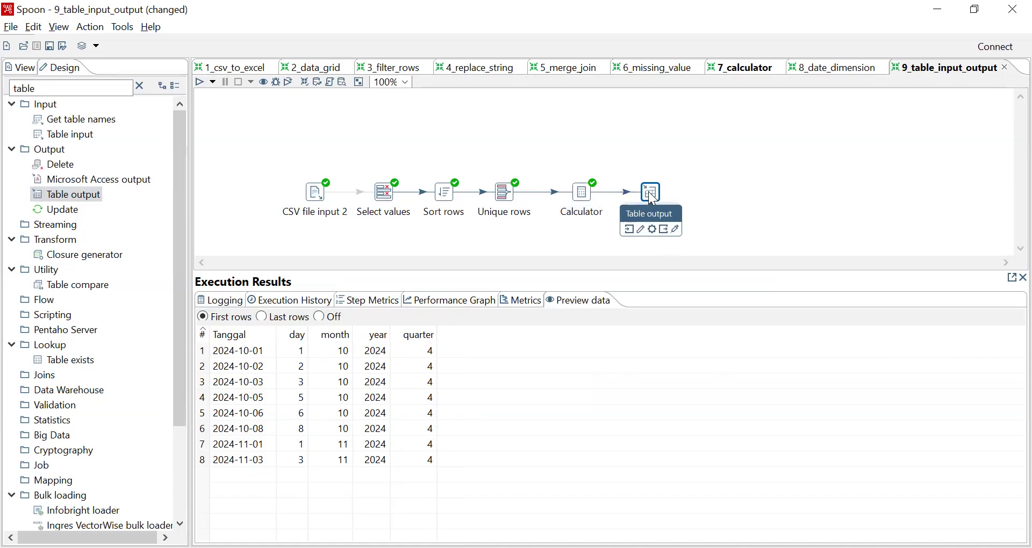
double_click(652, 198)
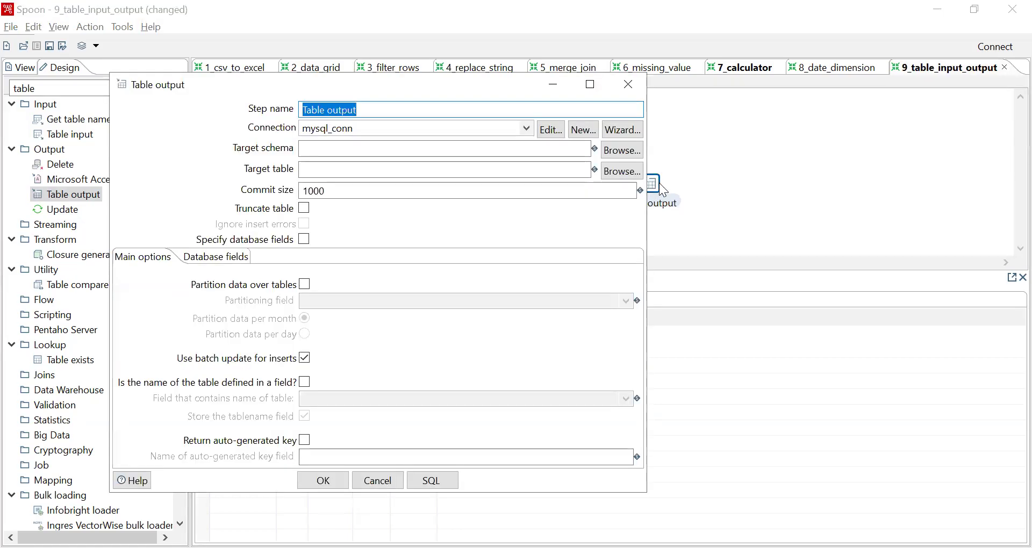
key(Escape)
drag(661, 185, 656, 193)
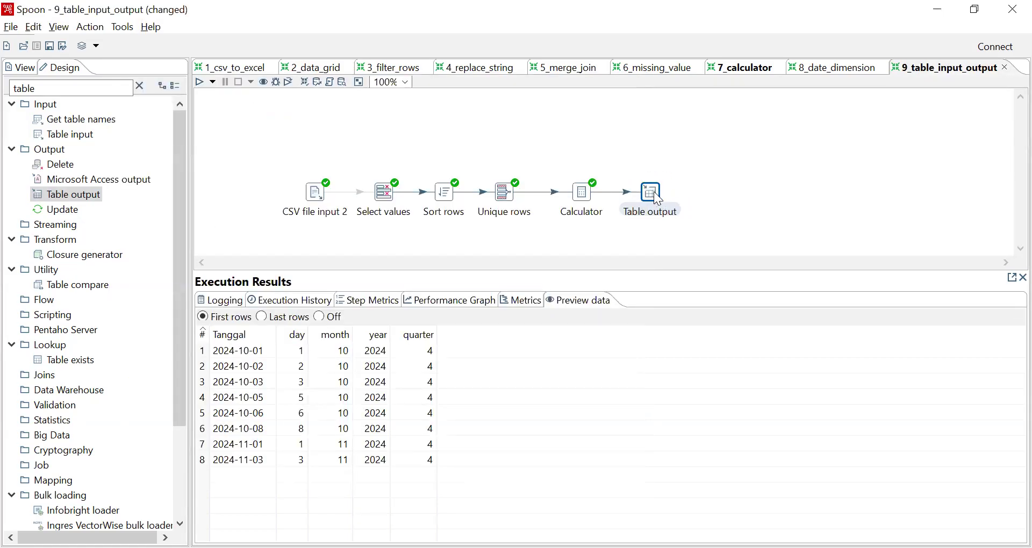
double_click(654, 193)
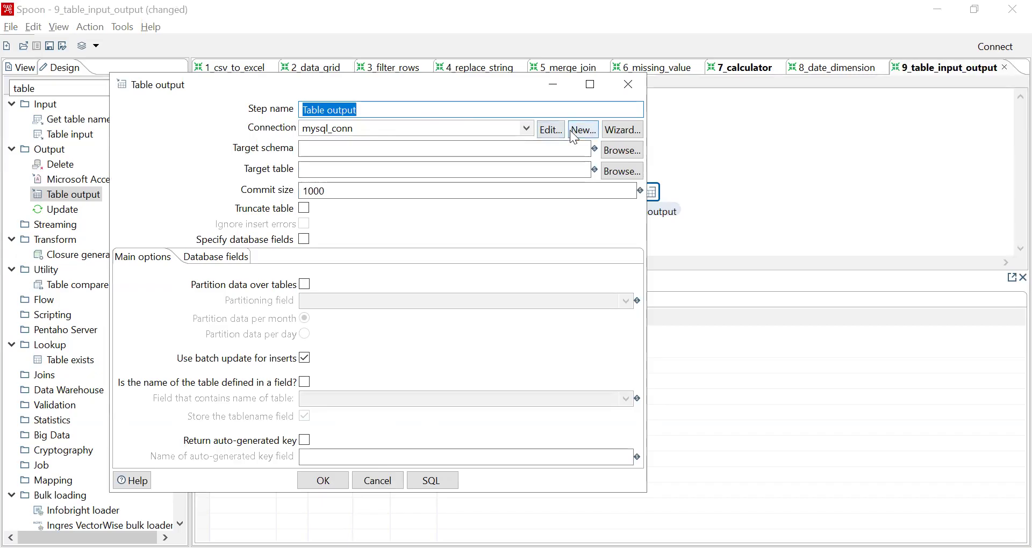
click(554, 133)
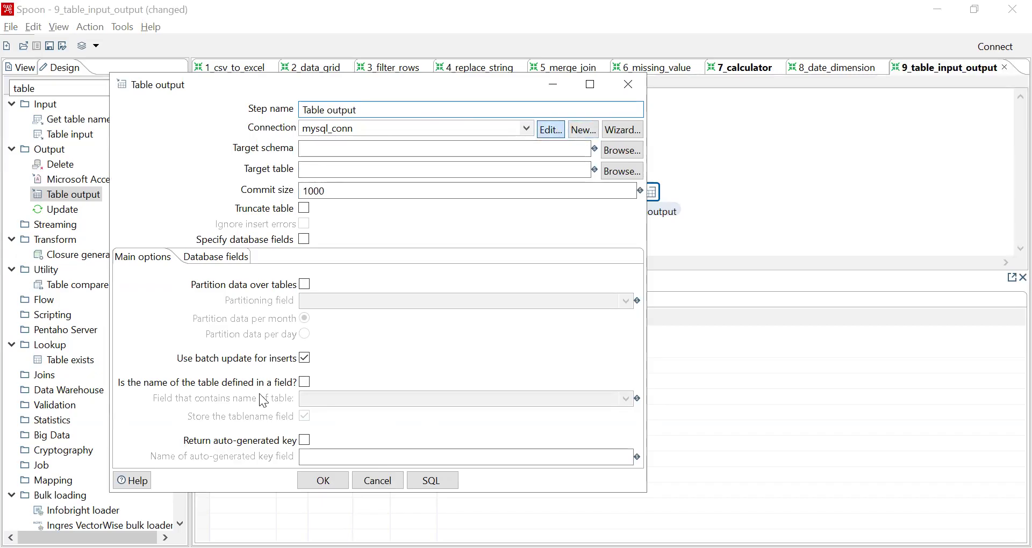
click(553, 130)
click(351, 465)
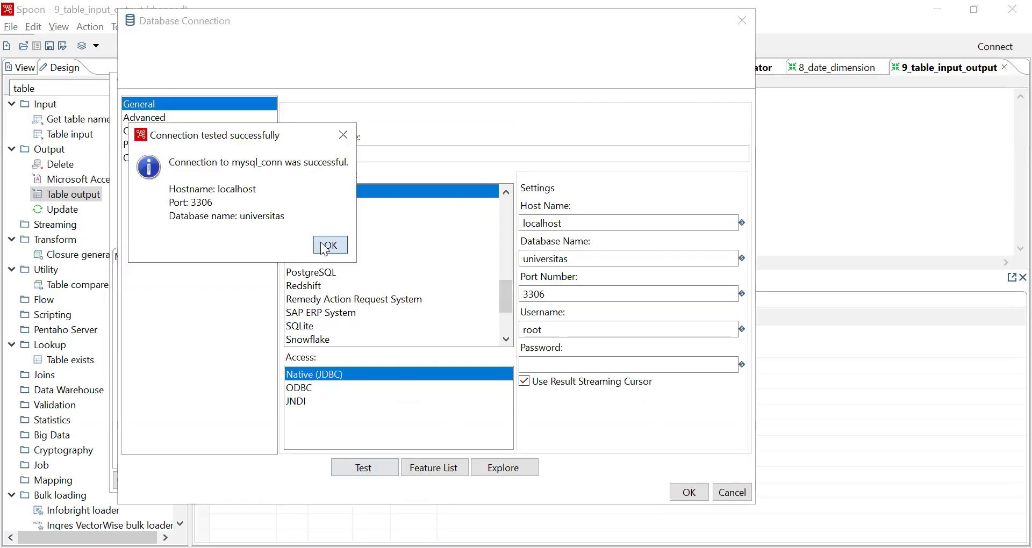
click(329, 245)
click(741, 20)
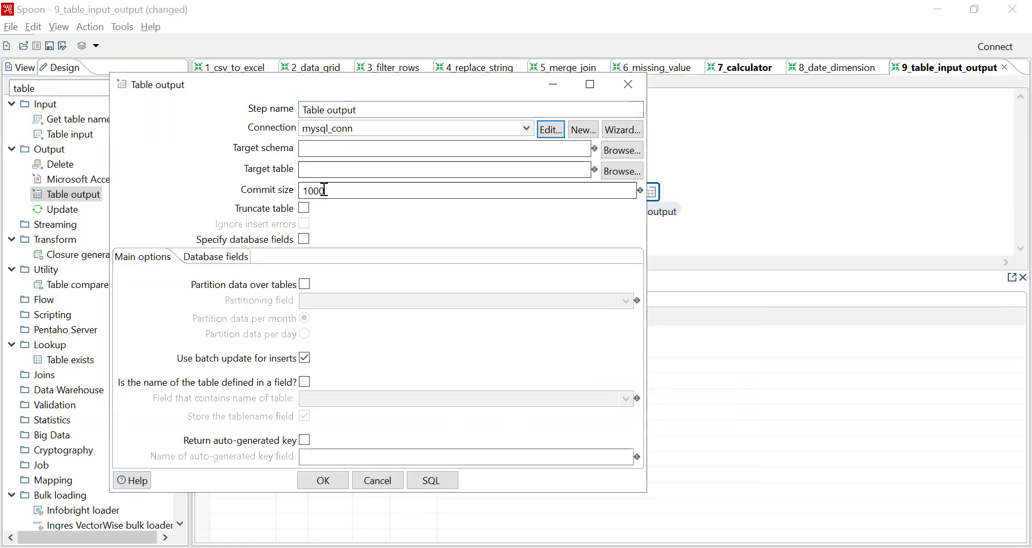
- Try to build the SQL for target table date_dimension in the Table output step and close its settings
click(352, 171)
text(date)
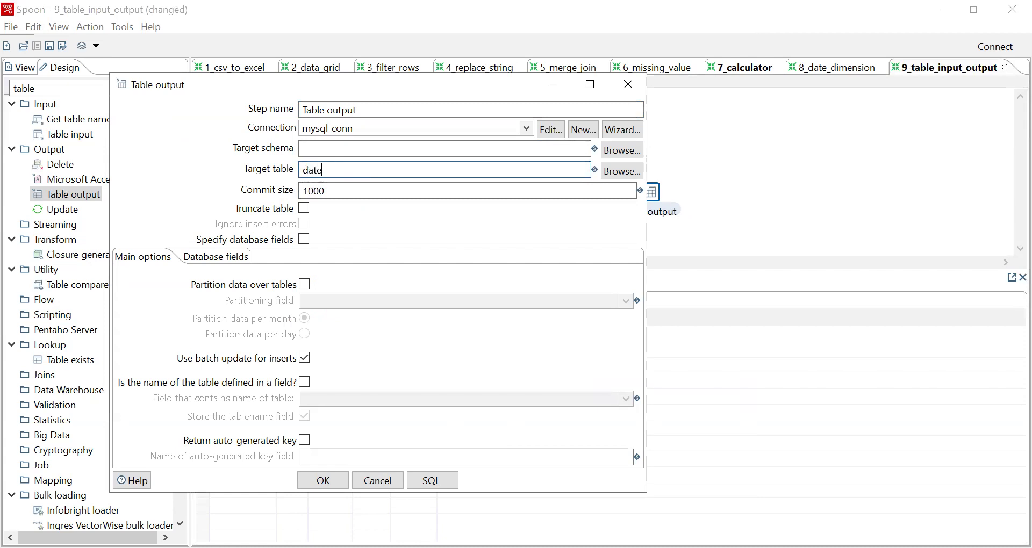
text(_dimension)
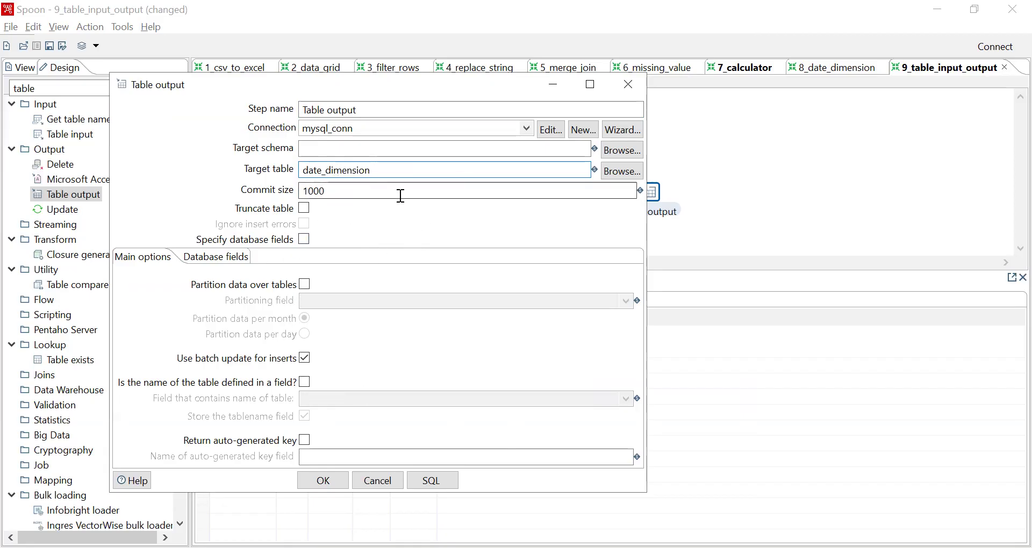
click(431, 481)
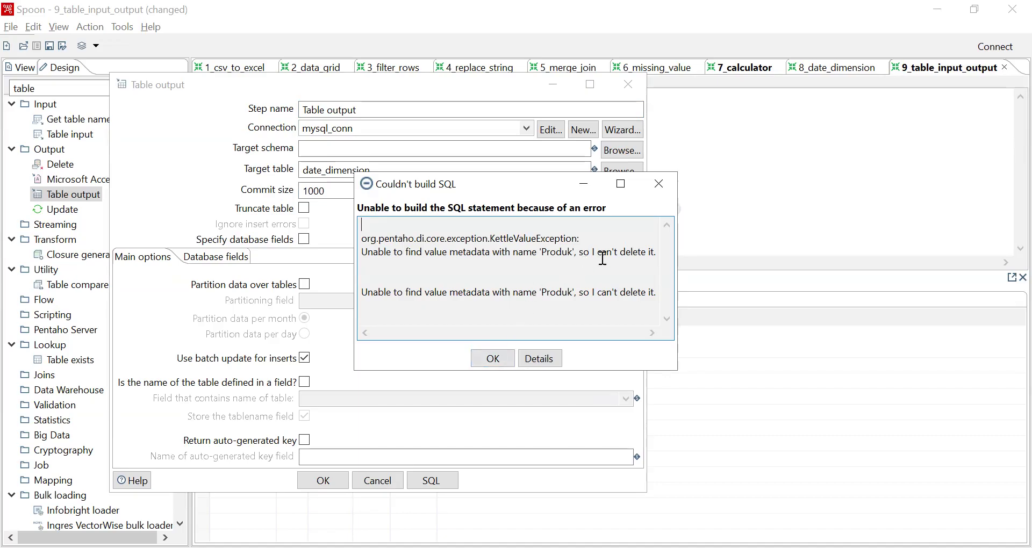
click(662, 184)
click(639, 91)
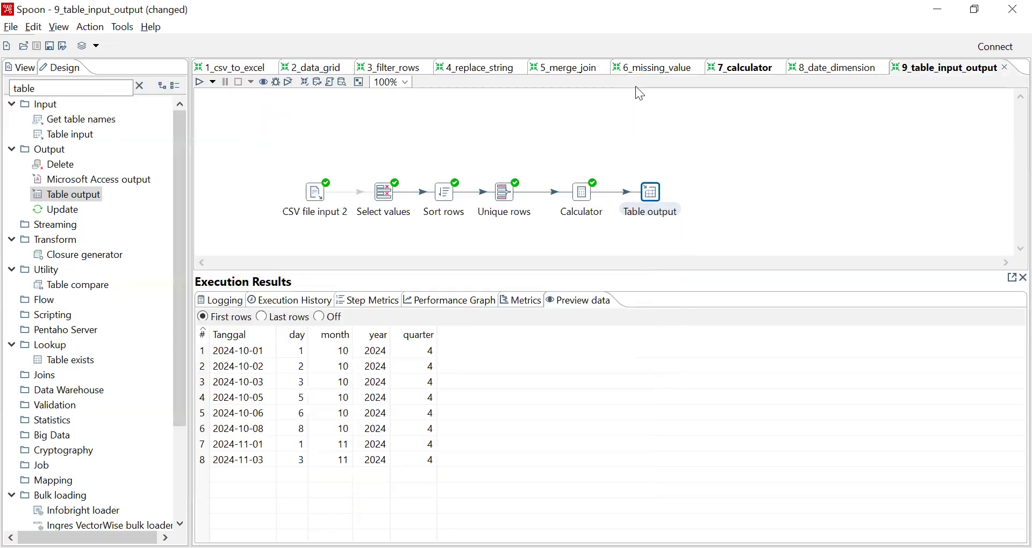
- Re-enter date_dimension as the Table output target table, try generating the SQL again, and close without saving
double_click(657, 198)
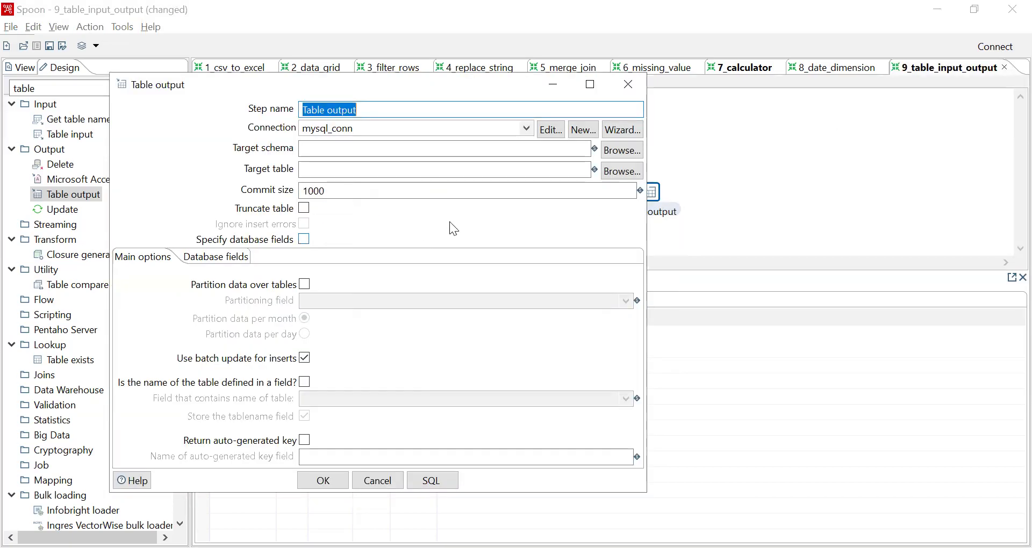
click(339, 170)
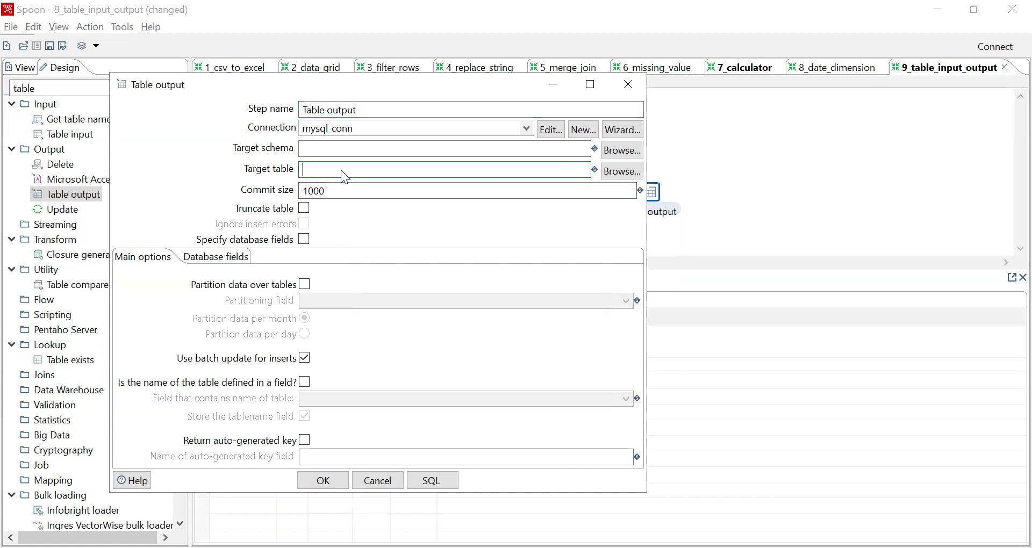
text(date_dimension)
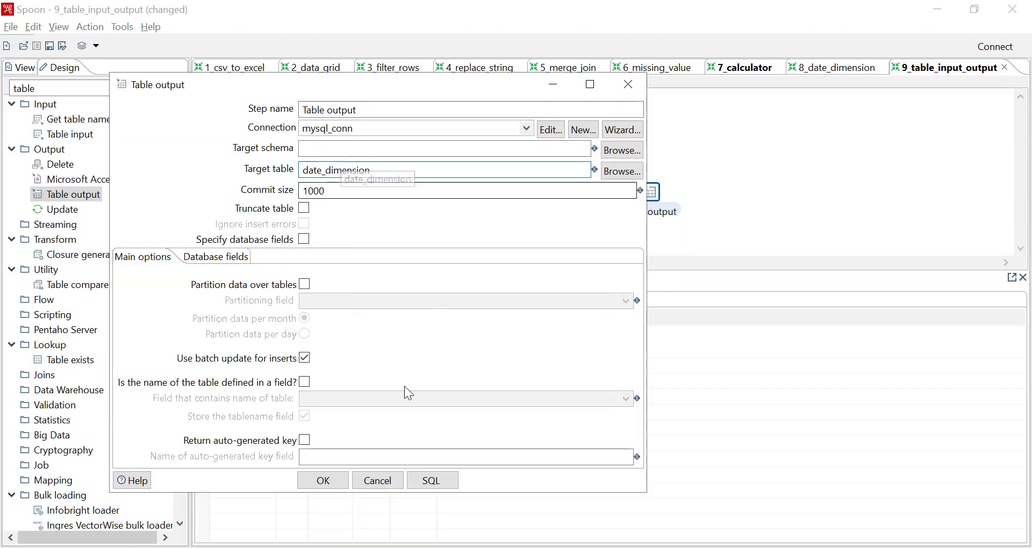
click(427, 484)
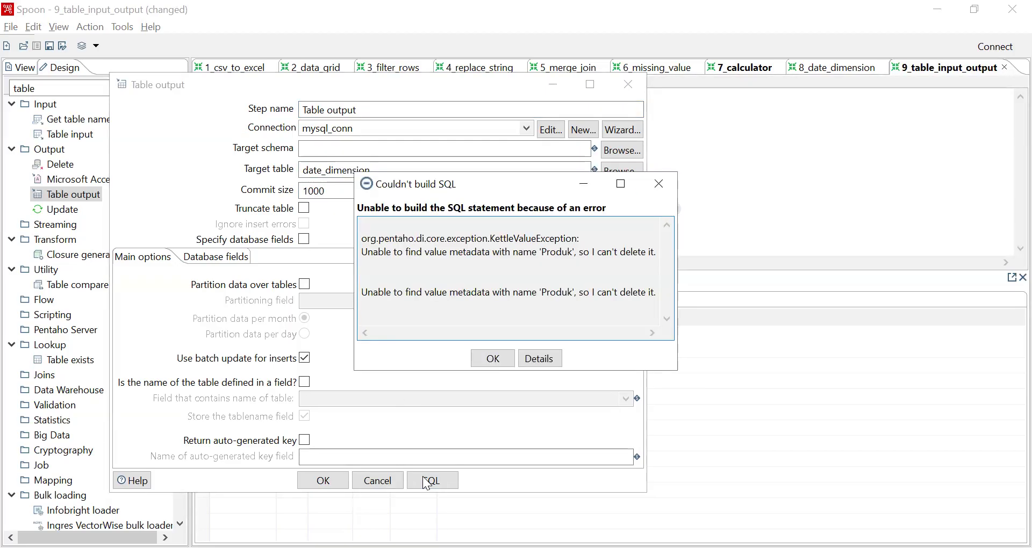
click(491, 358)
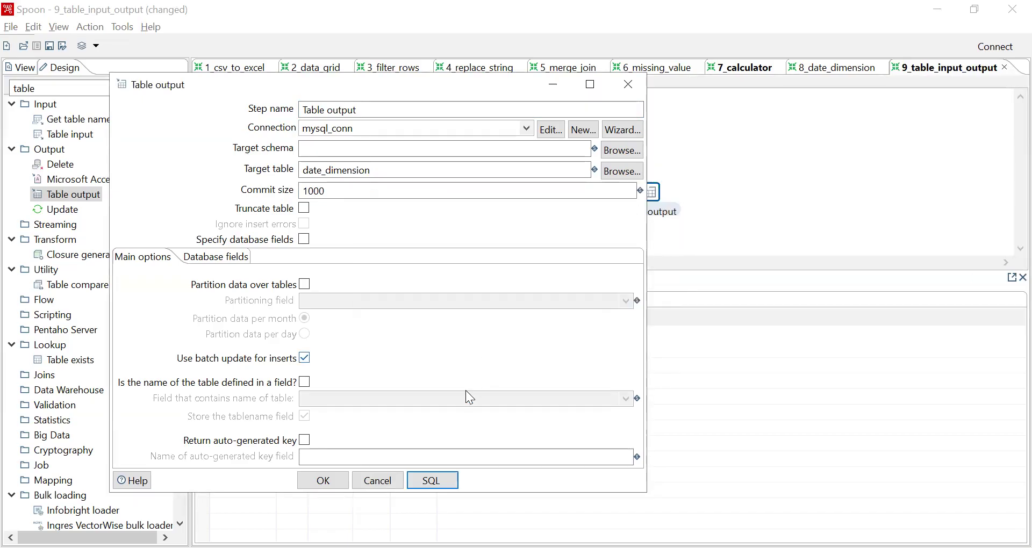
click(444, 480)
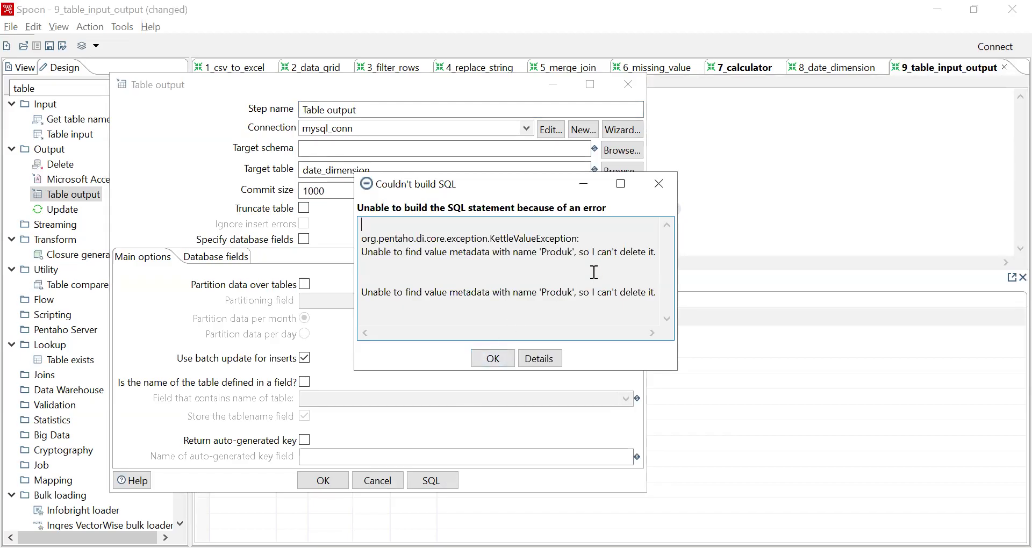
click(659, 184)
click(628, 85)
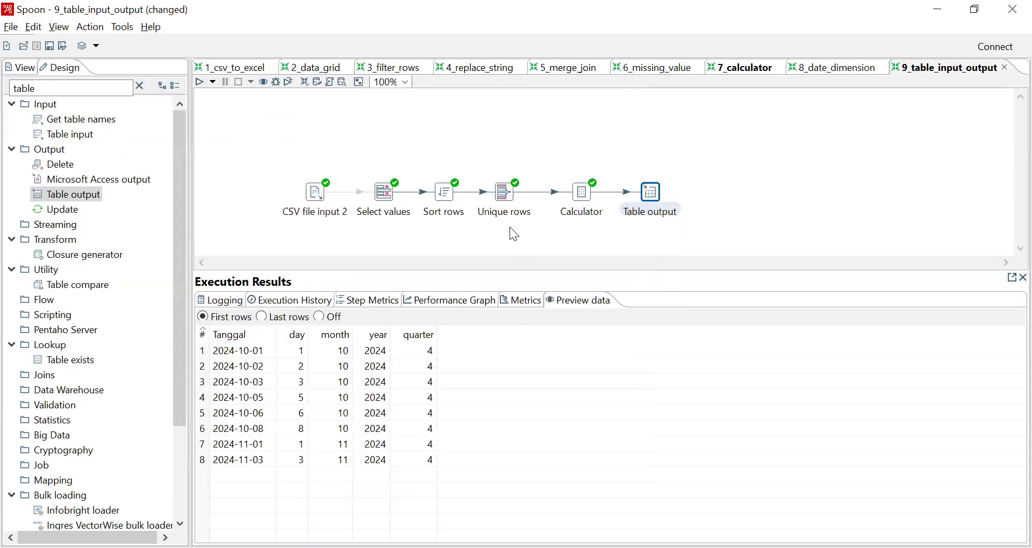
- Examine the Unique rows settings, the preview rows of the preceding steps, and the fields removed by Select values
double_click(506, 200)
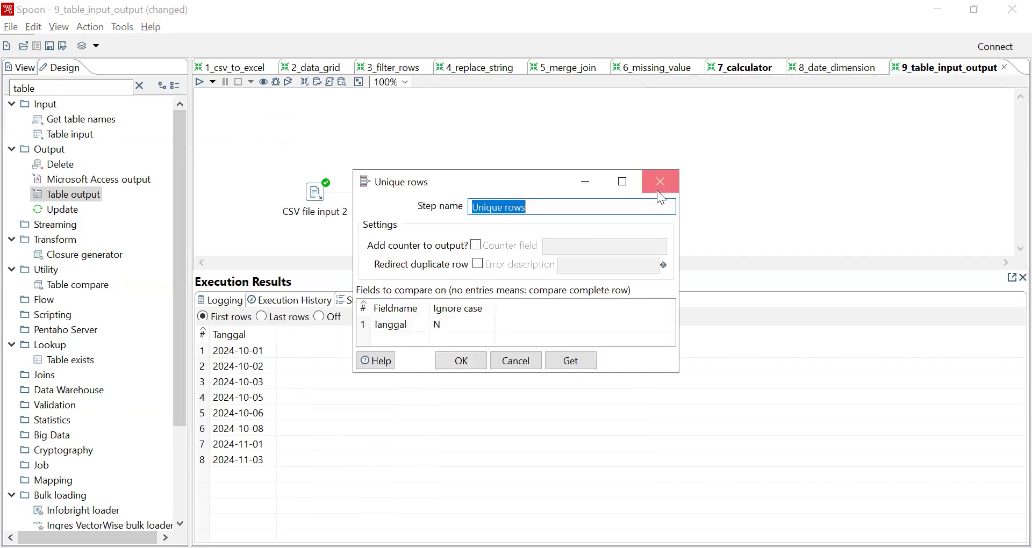
click(658, 191)
click(585, 197)
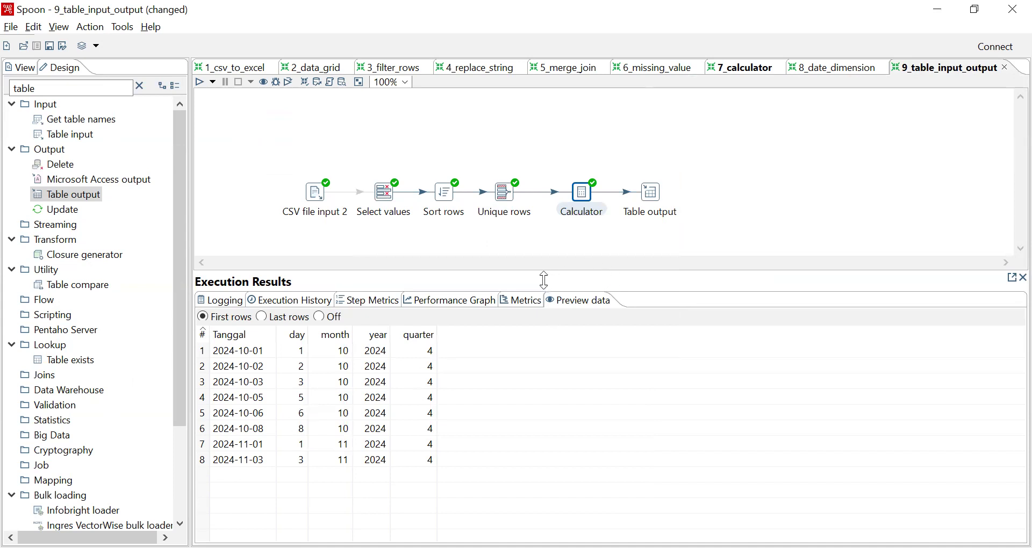
click(384, 191)
click(441, 190)
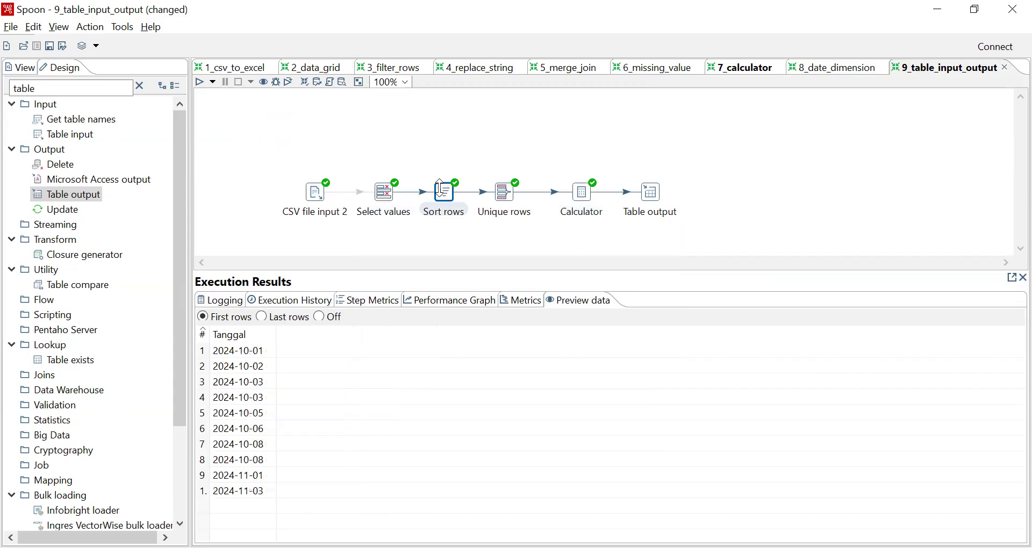
click(322, 195)
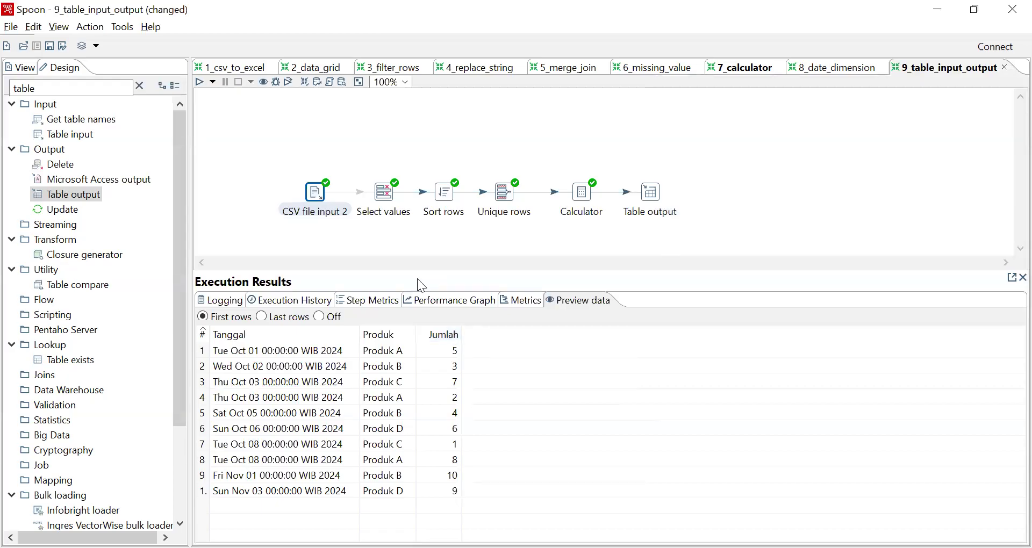
double_click(391, 199)
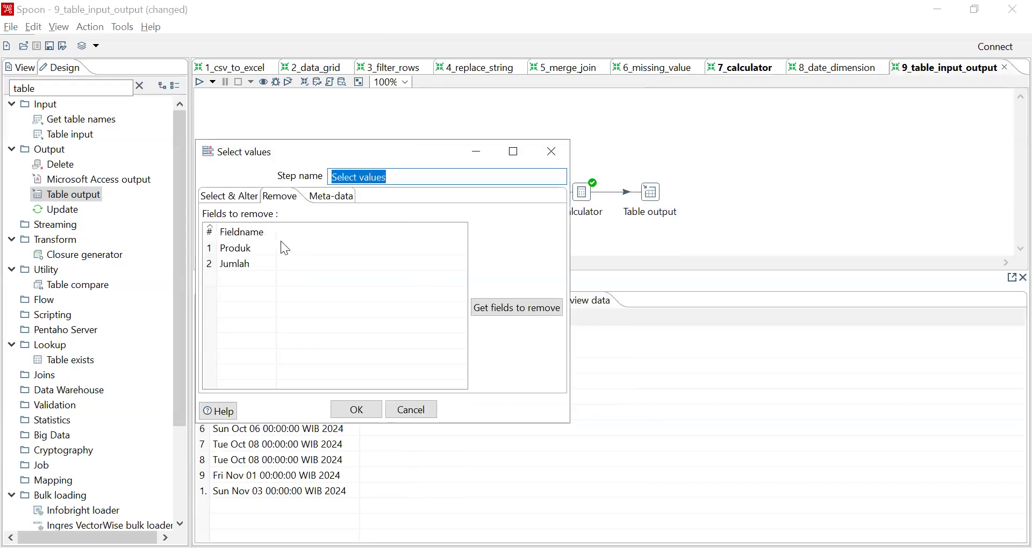
click(359, 410)
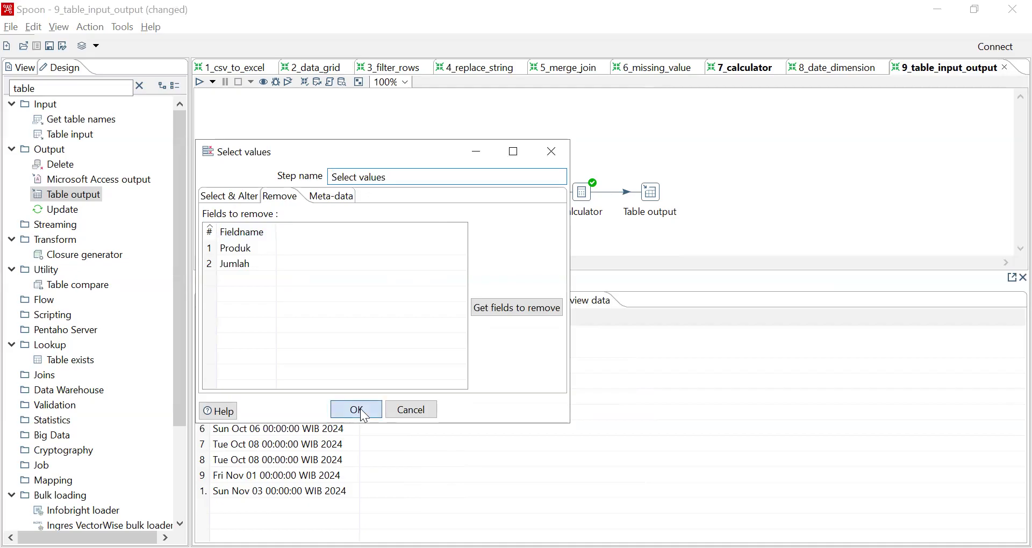
- Move Table output farther away from Calculator and disable the hop between them
click(652, 195)
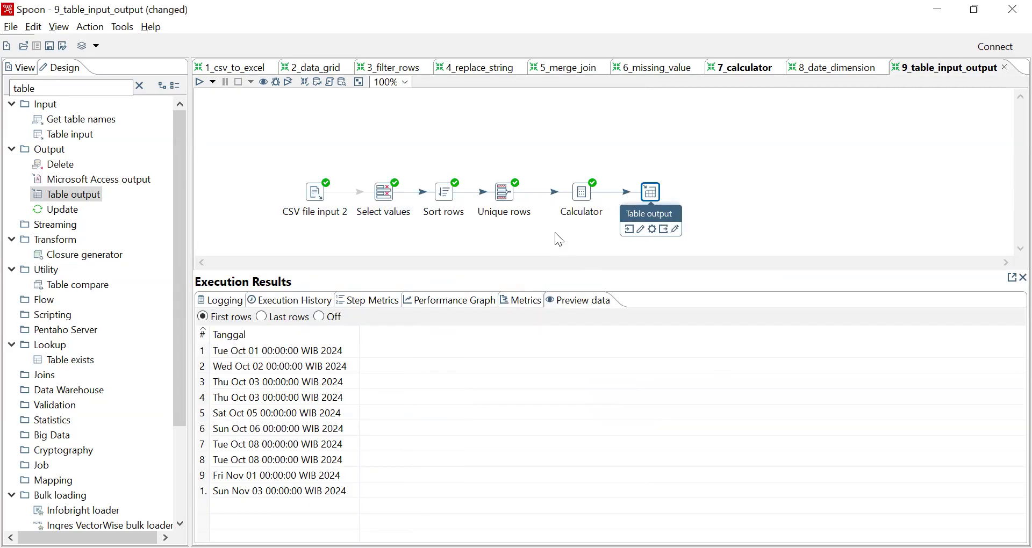
drag(664, 213, 750, 214)
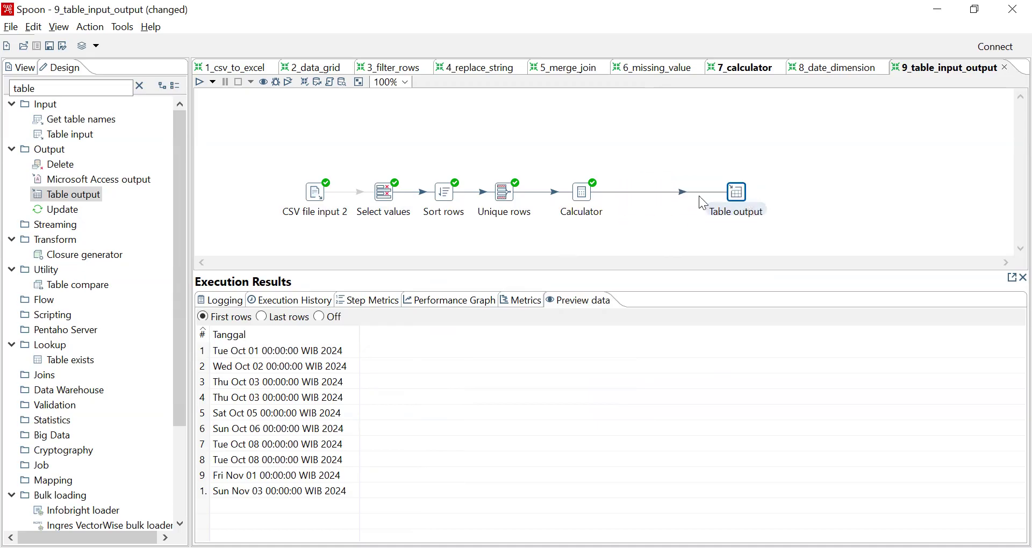
click(682, 194)
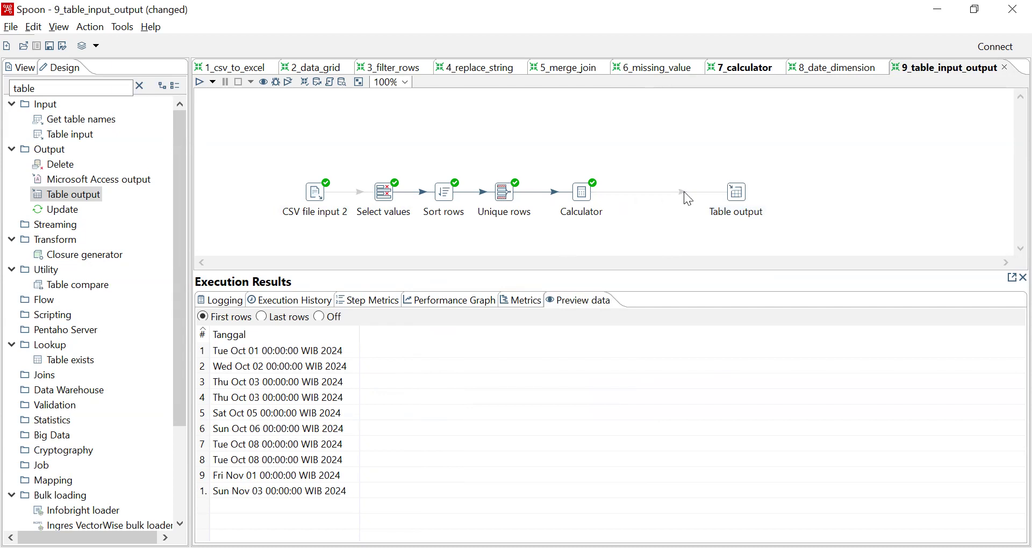
- Insert a Microsoft Excel writer step into the hop between Calculator and Table output, and disable its hop to Table output
drag(64, 89, 11, 97)
text(excel)
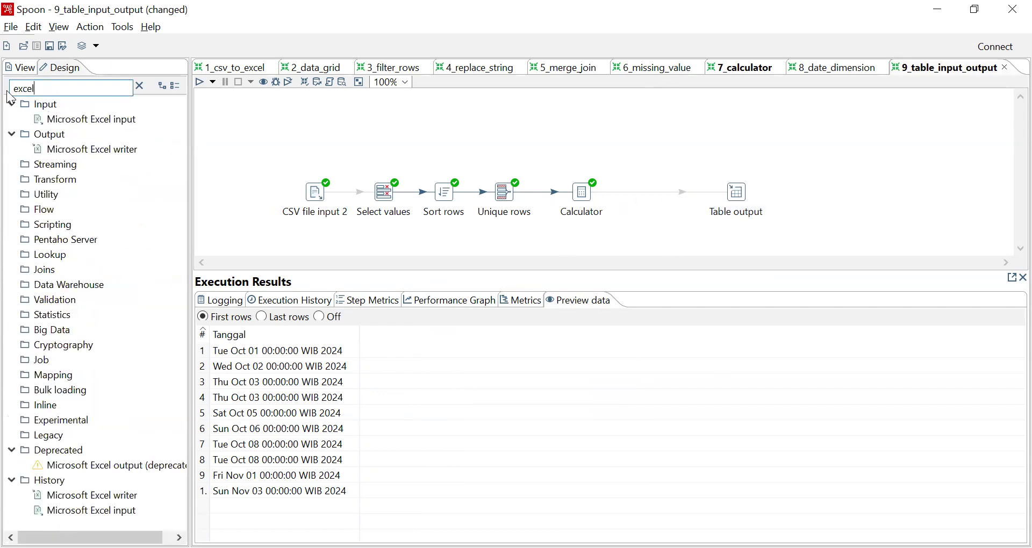
drag(81, 148, 682, 194)
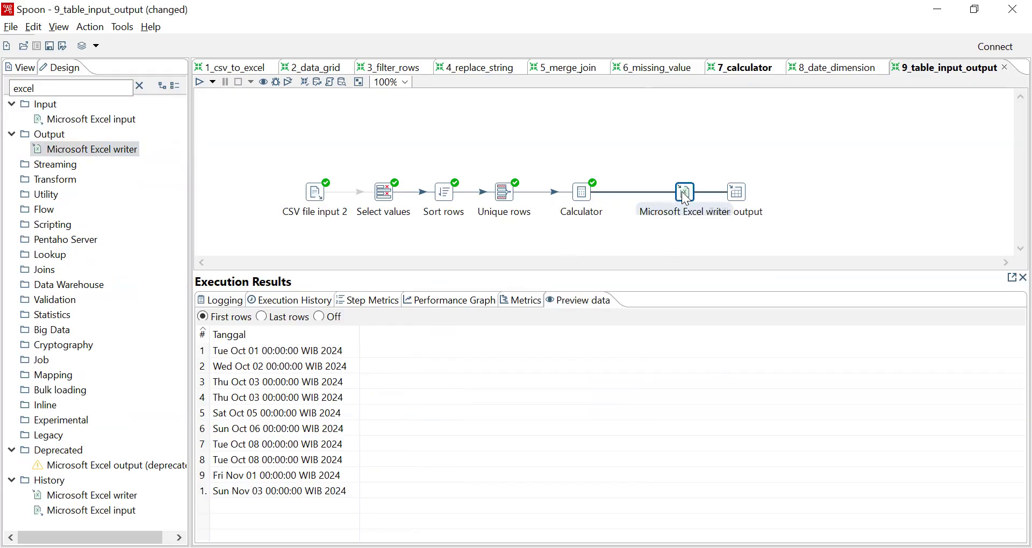
click(617, 292)
click(717, 192)
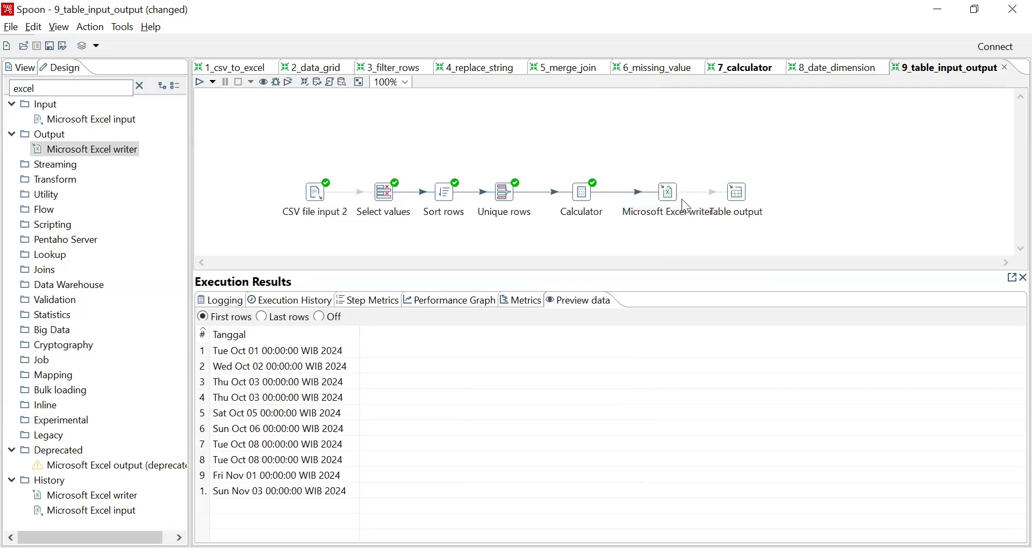
- Save and run the transformation with Pentaho local, and compare the preview rows of Microsoft Excel writer, Calculator and Unique rows
key(ctrl+s)
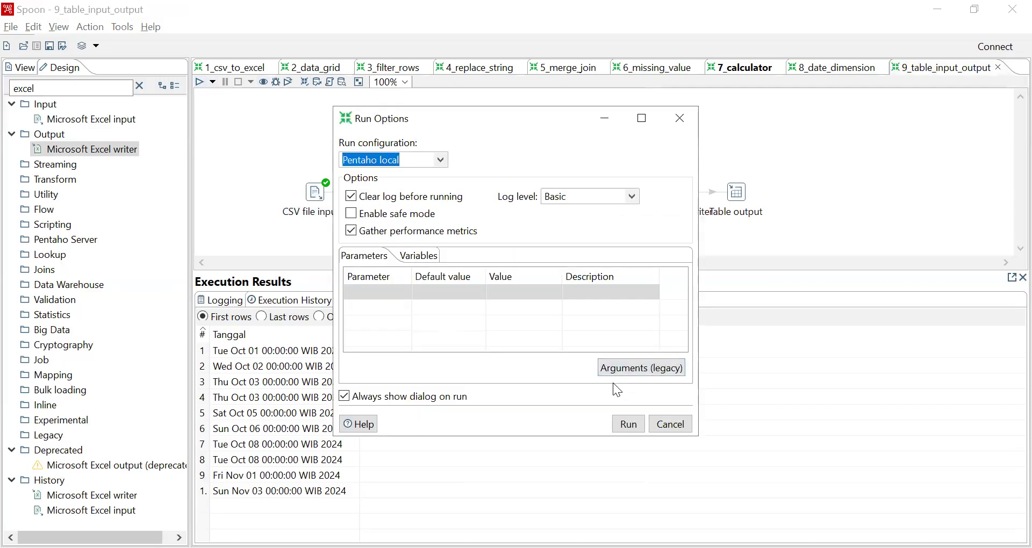
click(628, 424)
click(657, 195)
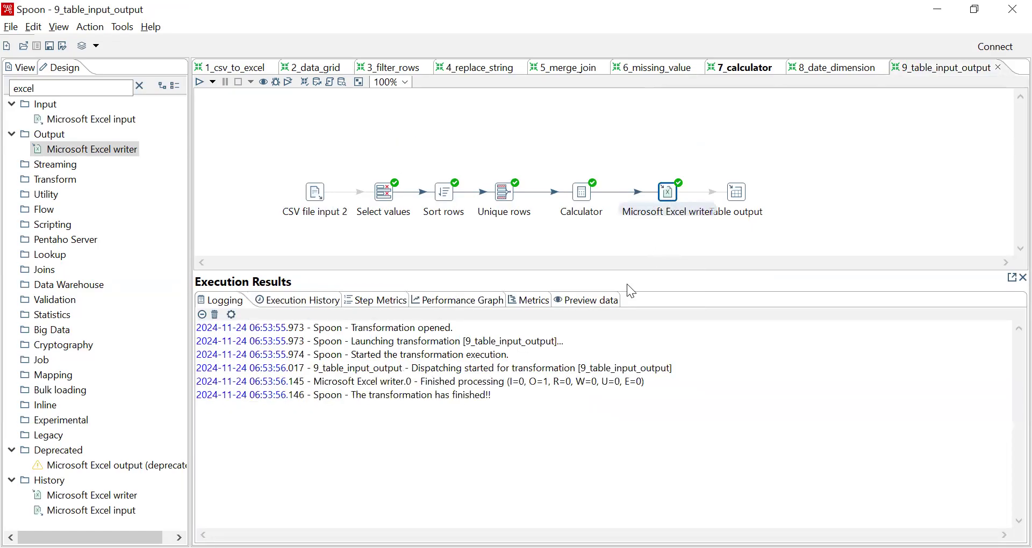
click(599, 299)
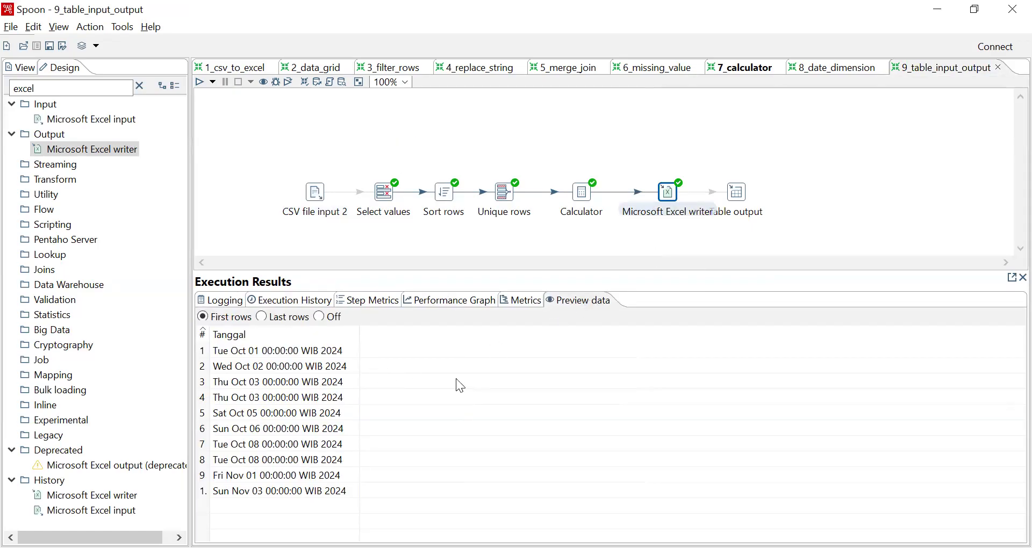
click(583, 199)
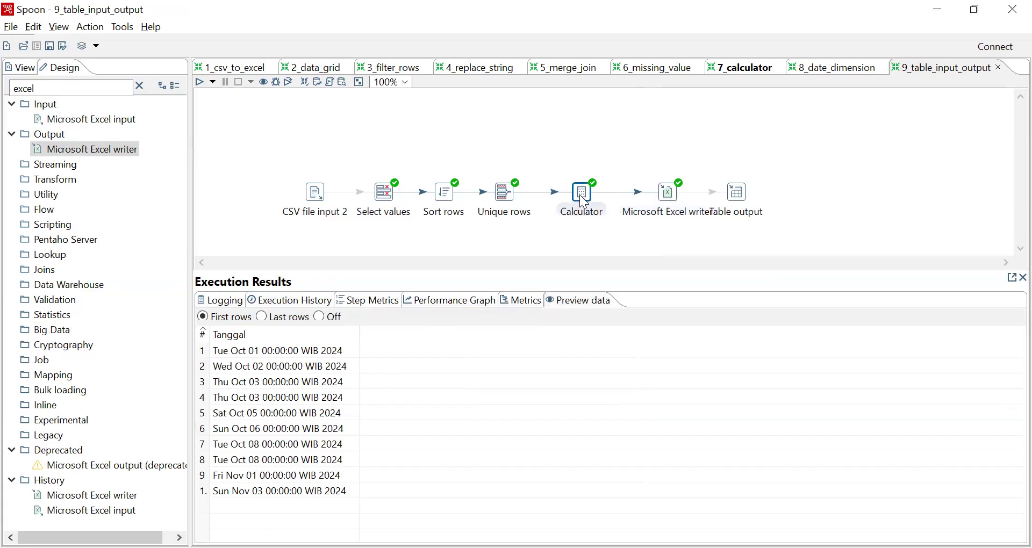
click(507, 195)
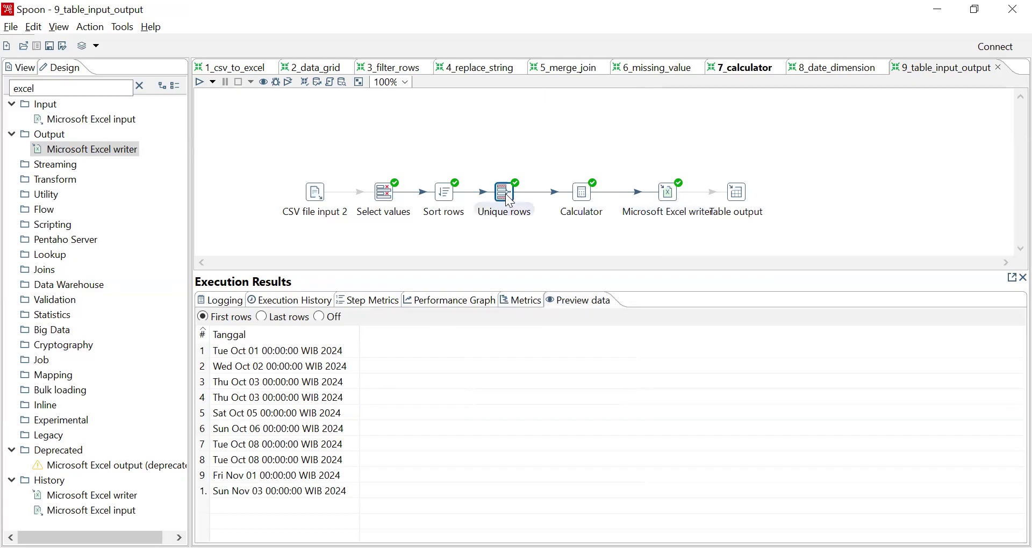
- Compare the preview rows of Microsoft Excel writer, CSV file input 2 and Select values
click(517, 305)
click(569, 304)
click(605, 206)
click(668, 198)
click(315, 197)
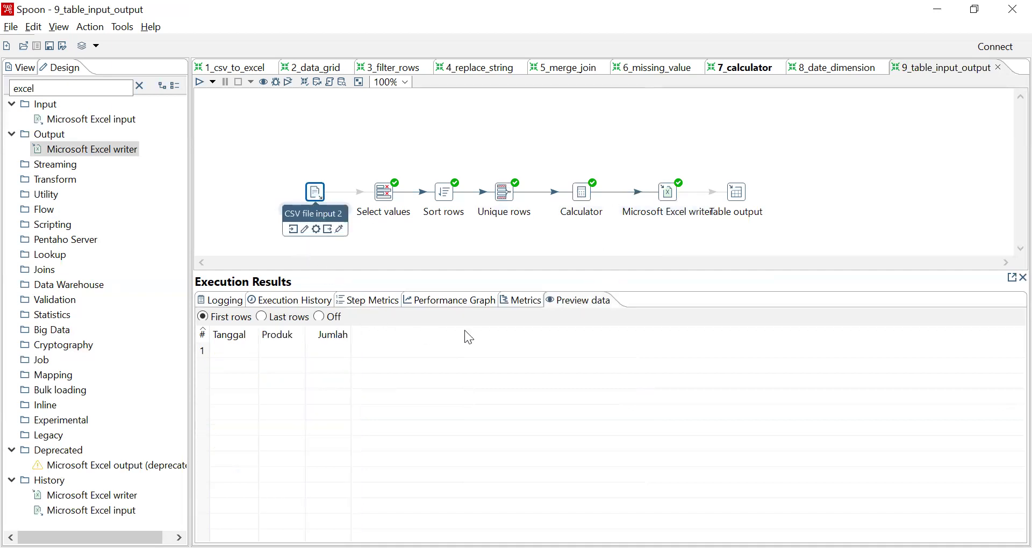
click(384, 192)
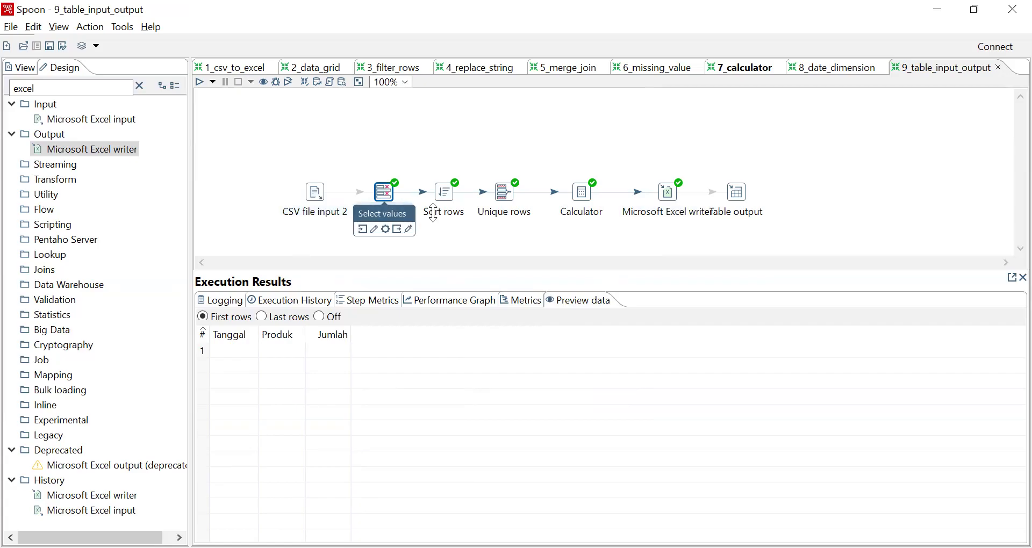
- Enable the hop from CSV file input 2 to Select values, and run the transformation to preview the Microsoft Excel writer rows
click(347, 192)
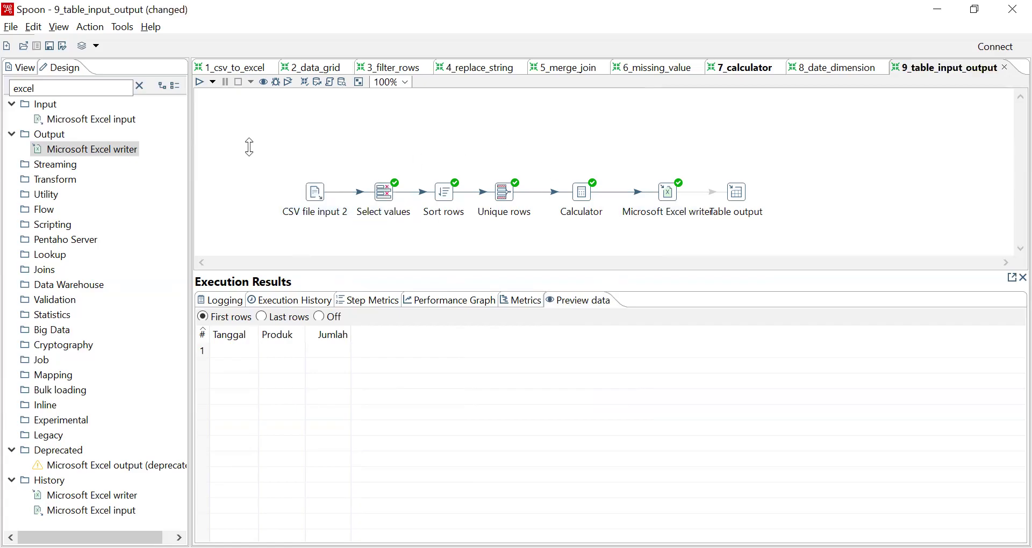
click(200, 82)
click(625, 421)
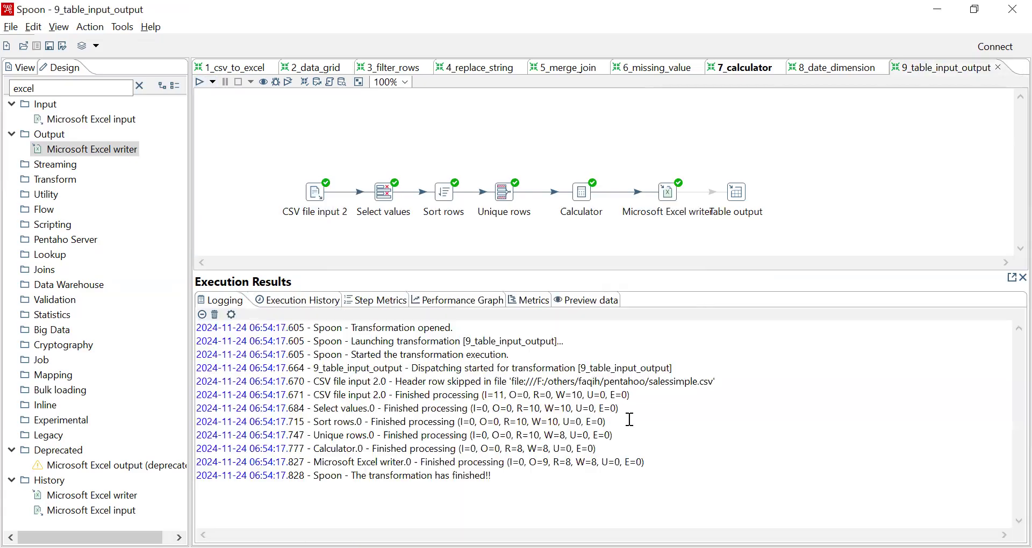
click(669, 194)
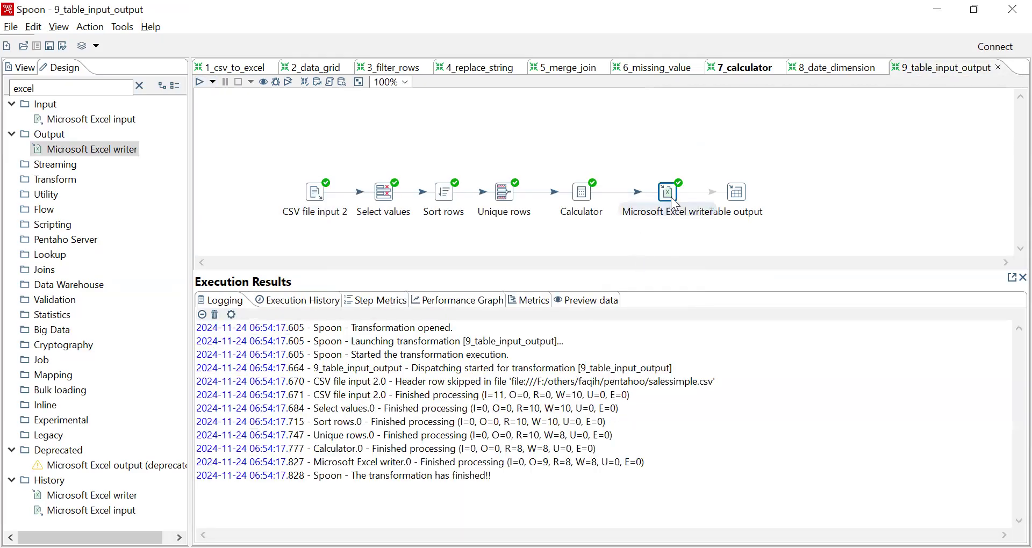
click(595, 301)
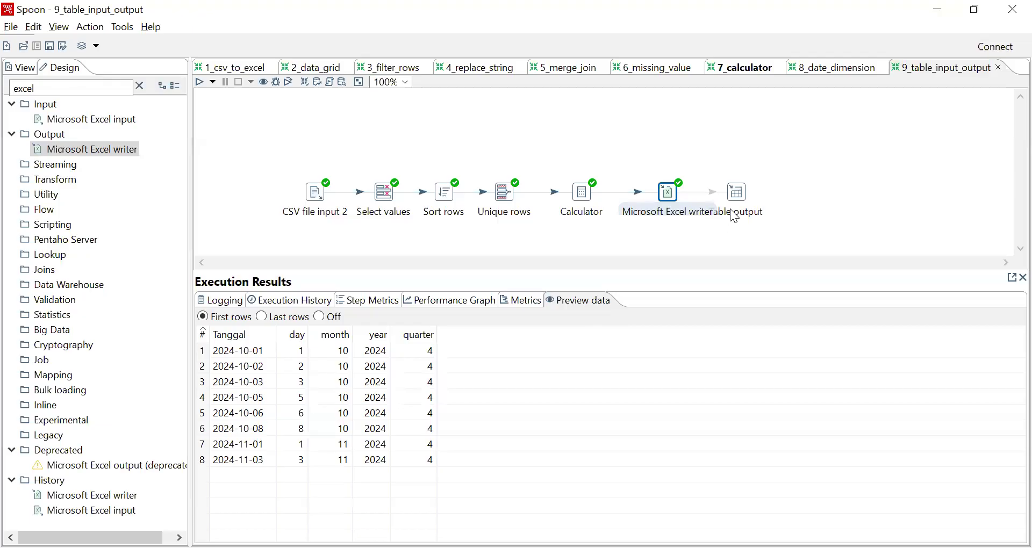
- Enable the hop from Microsoft Excel writer to Table output and run the transformation
click(736, 193)
click(710, 192)
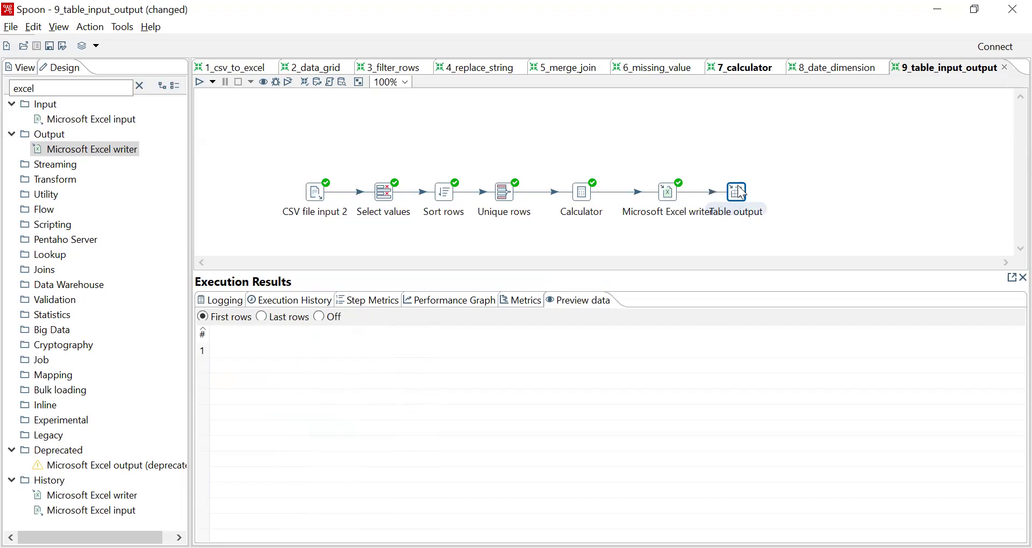
click(201, 83)
click(628, 423)
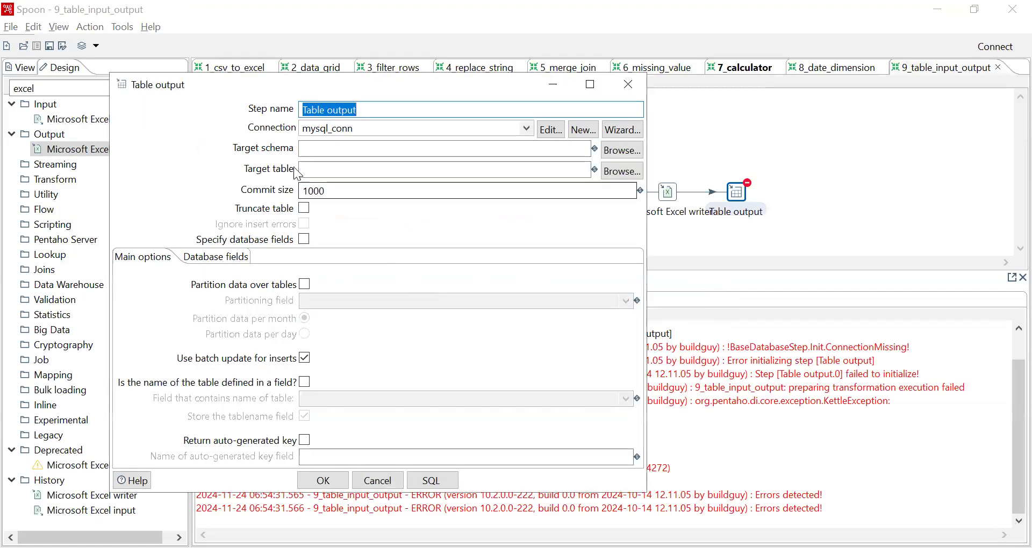
- Create a sales target table from Table output's generated SQL, and open it in phpMyAdmin's universitas database
click(326, 171)
text(sales)
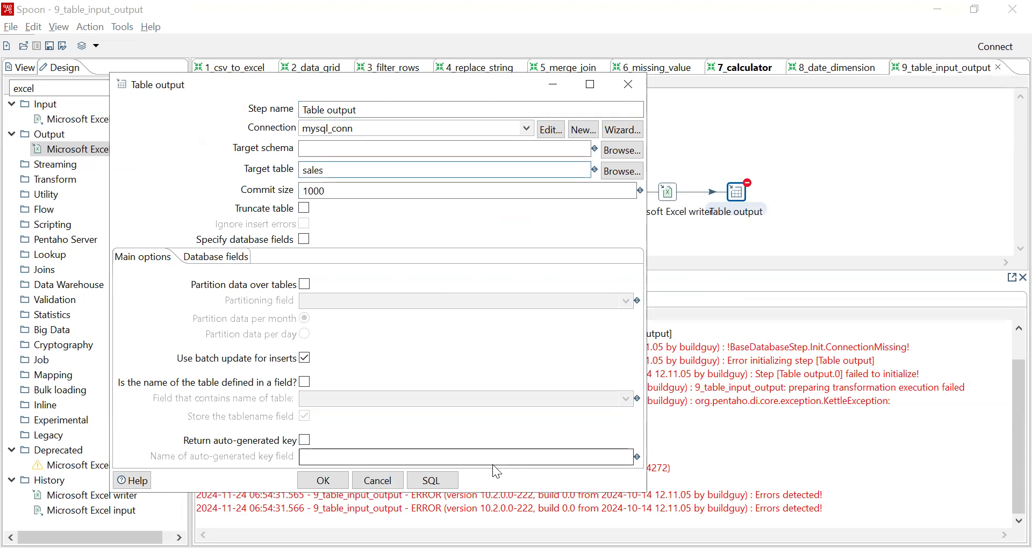
click(433, 480)
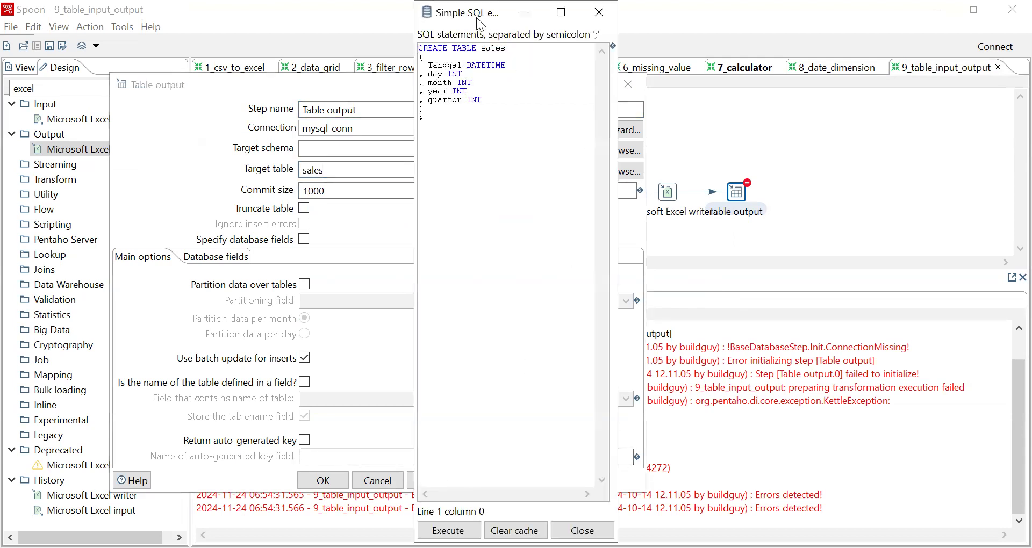
drag(480, 25, 247, 32)
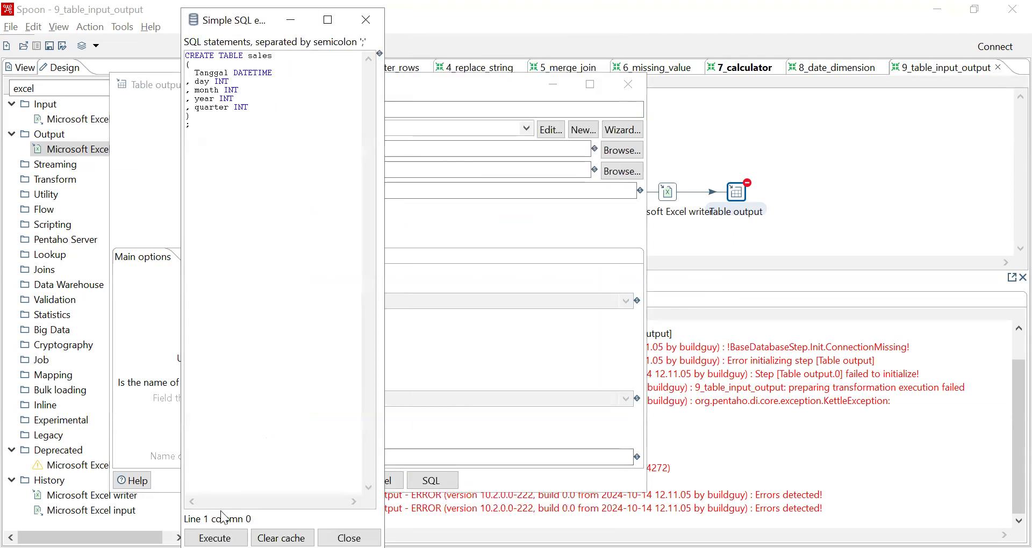
click(215, 538)
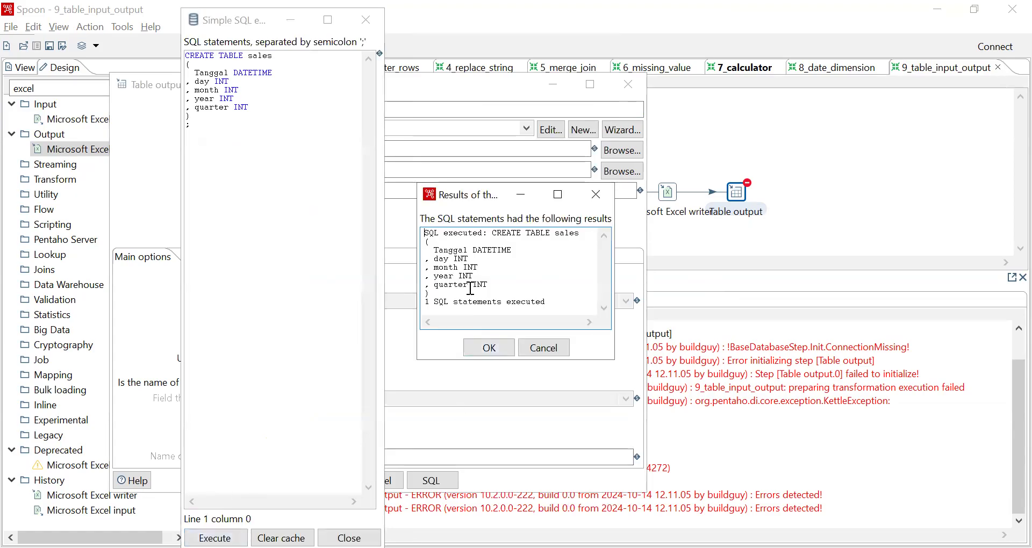
click(476, 349)
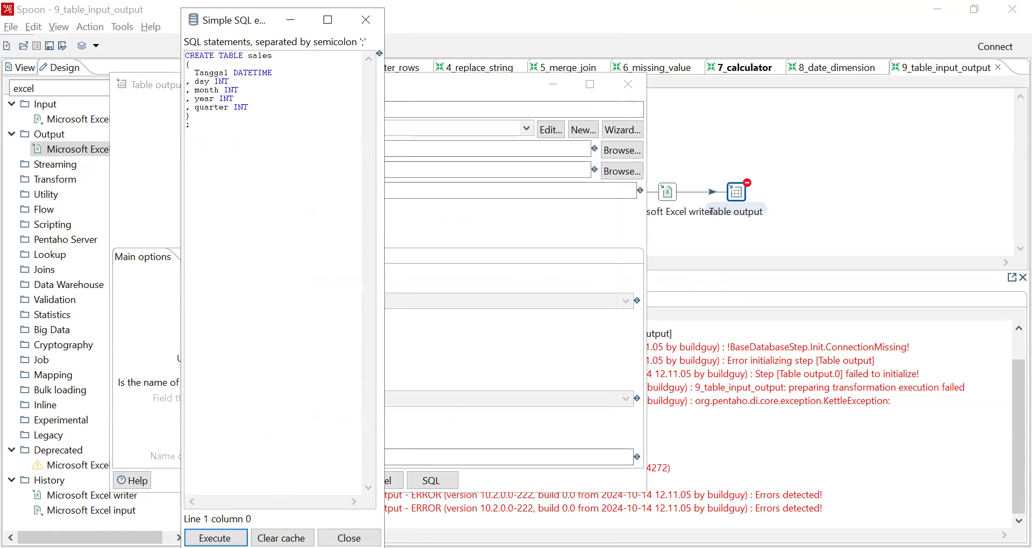
click(349, 538)
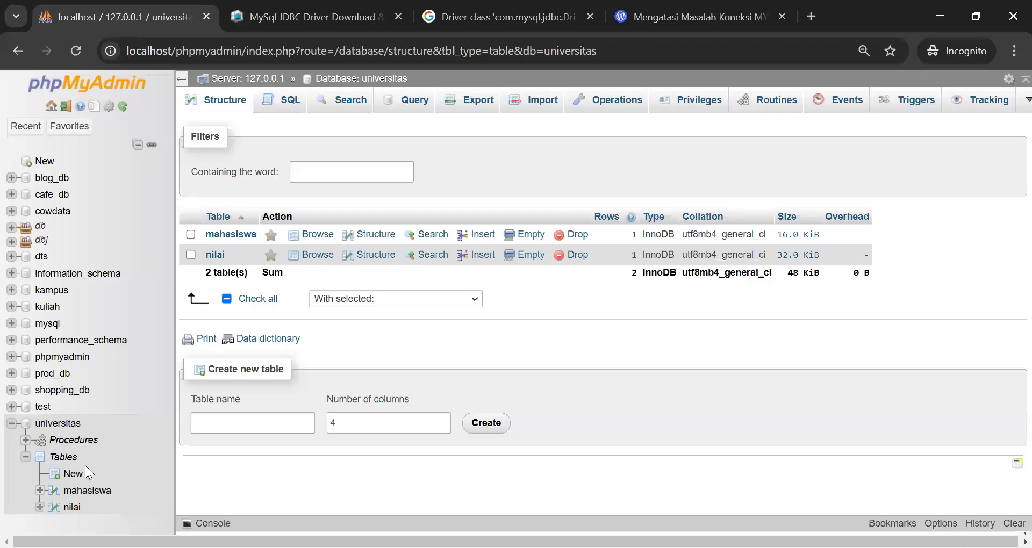
click(64, 424)
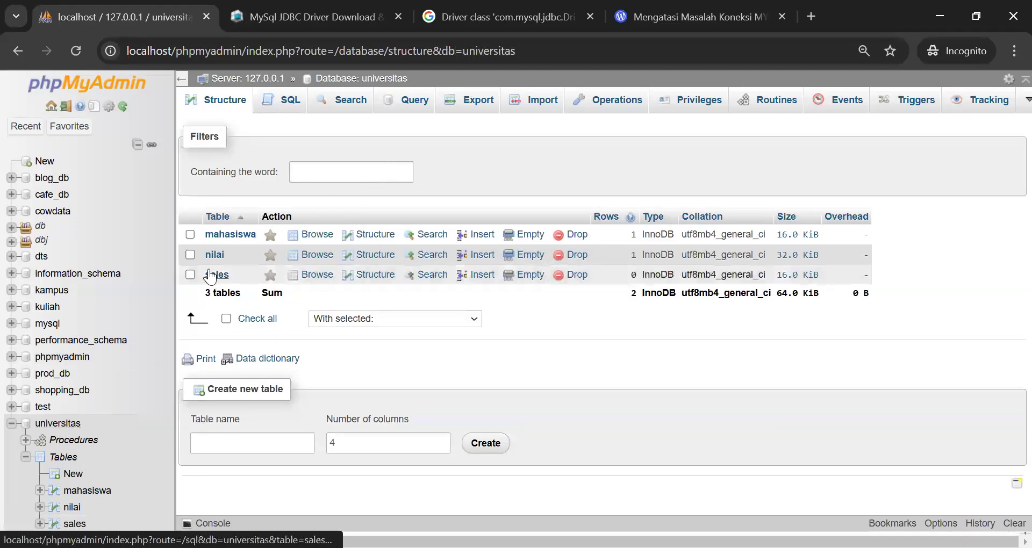
click(217, 274)
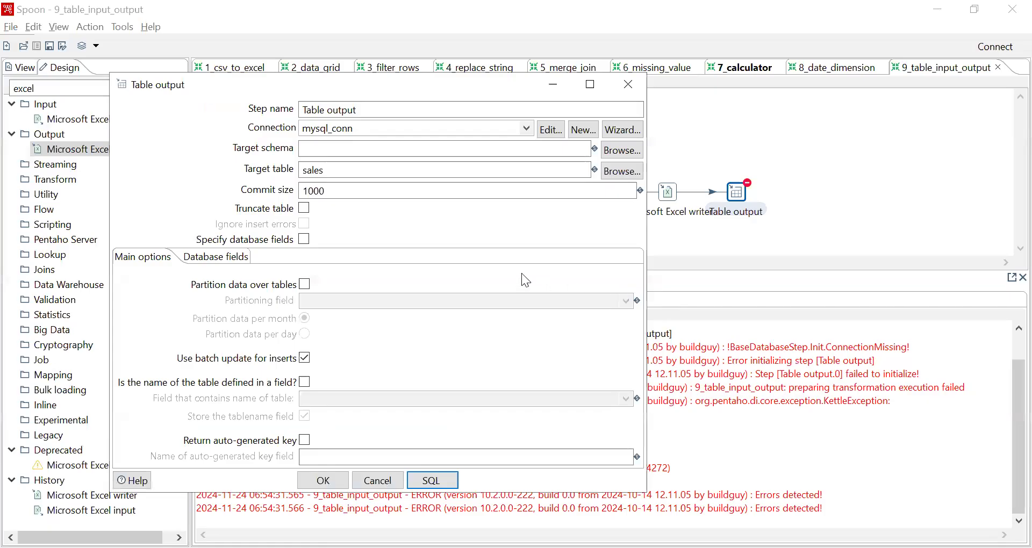
- Back in Spoon, set Table output's target table to date_dimension and create that table by executing the generated SQL
click(330, 170)
text(sales)
drag(329, 170, 276, 178)
text(da)
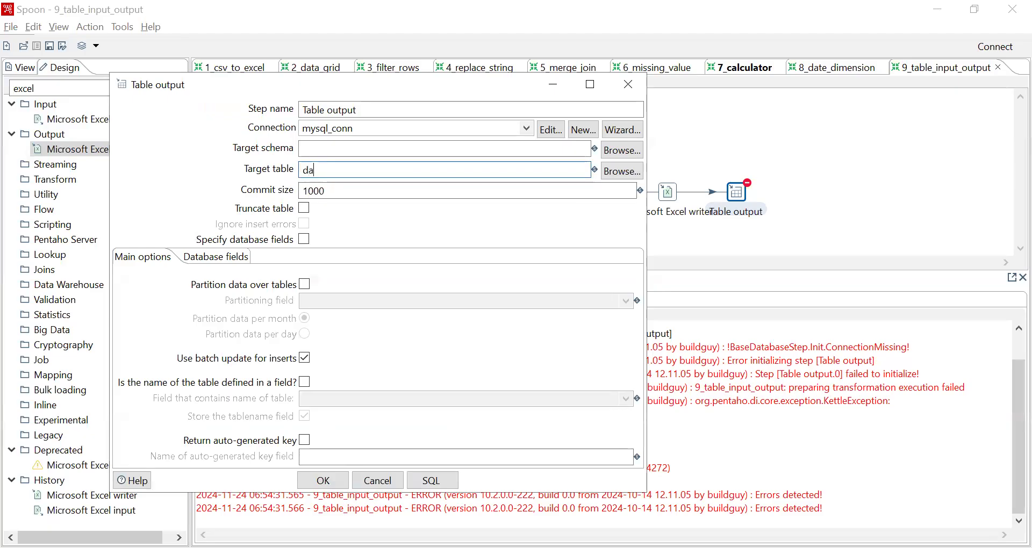
text(te_dimension)
click(422, 479)
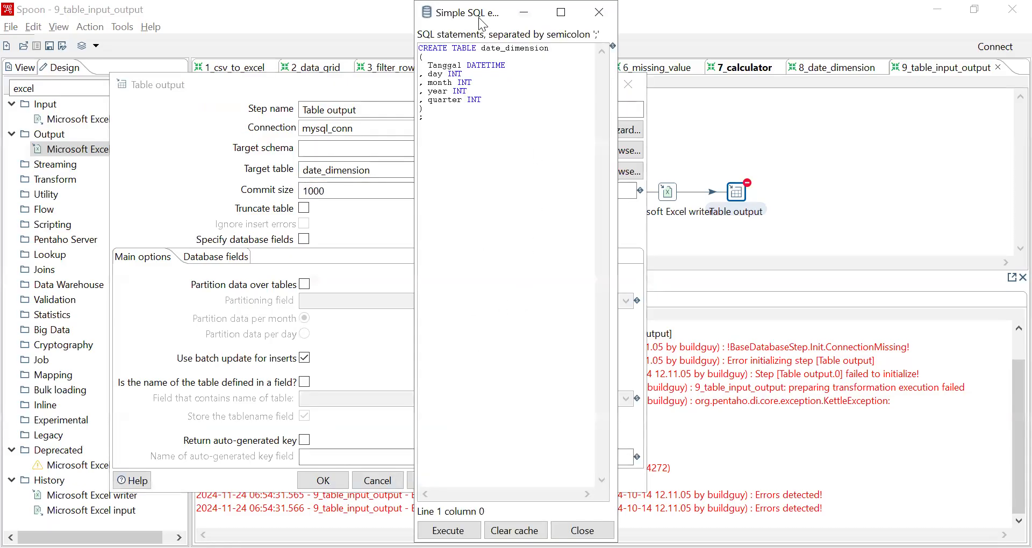
drag(482, 24, 259, 24)
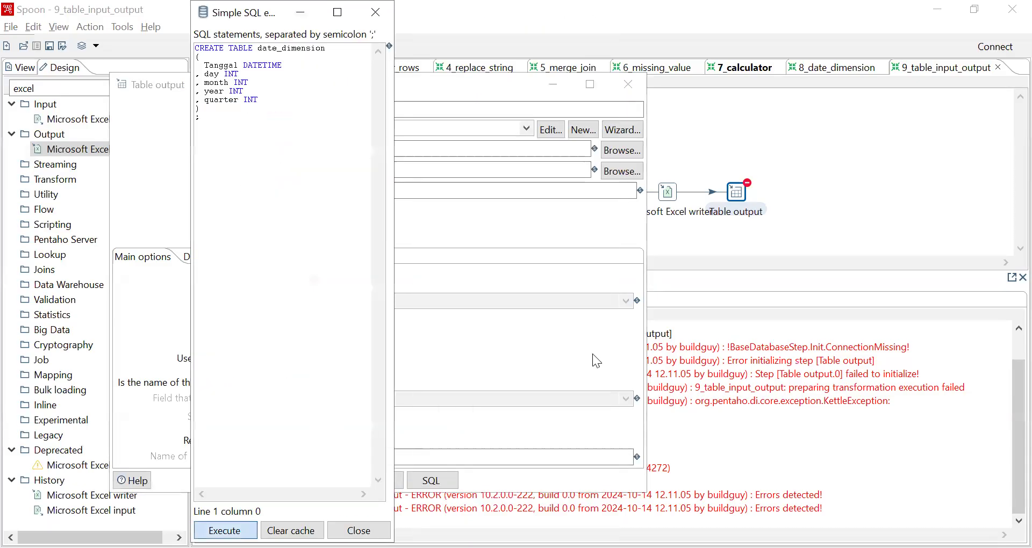
click(502, 347)
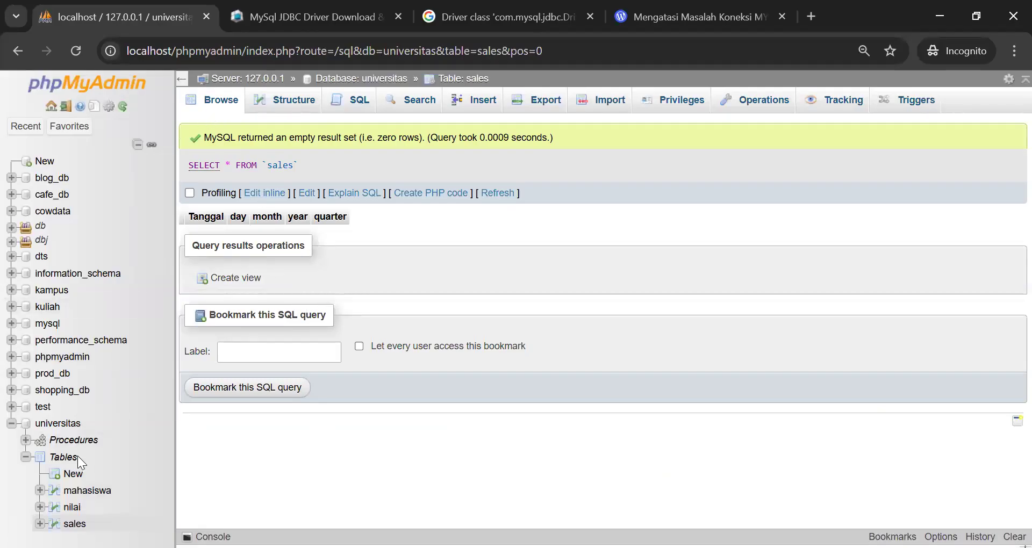
- In phpMyAdmin, examine the contents and column structure of the date_dimension table in universitas
click(70, 457)
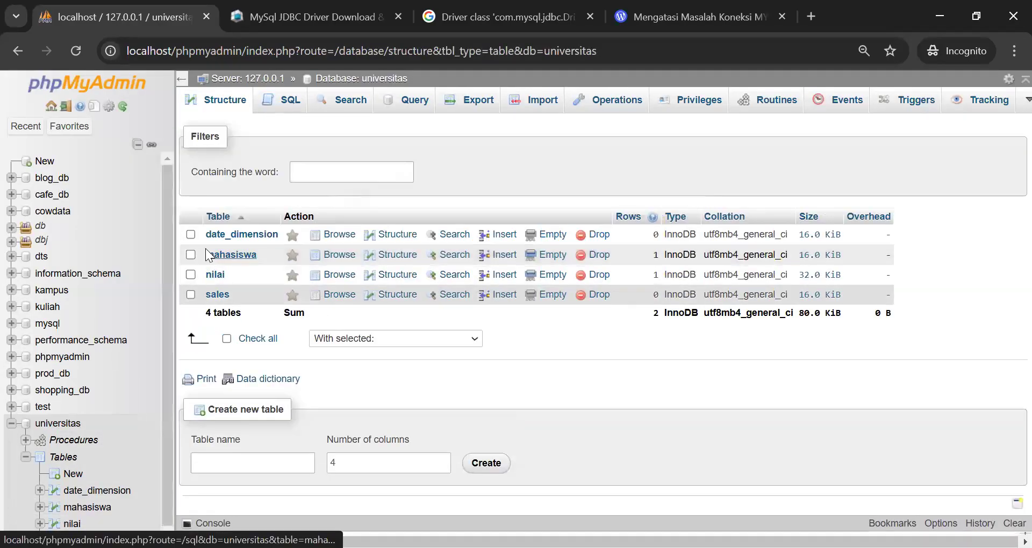
click(254, 235)
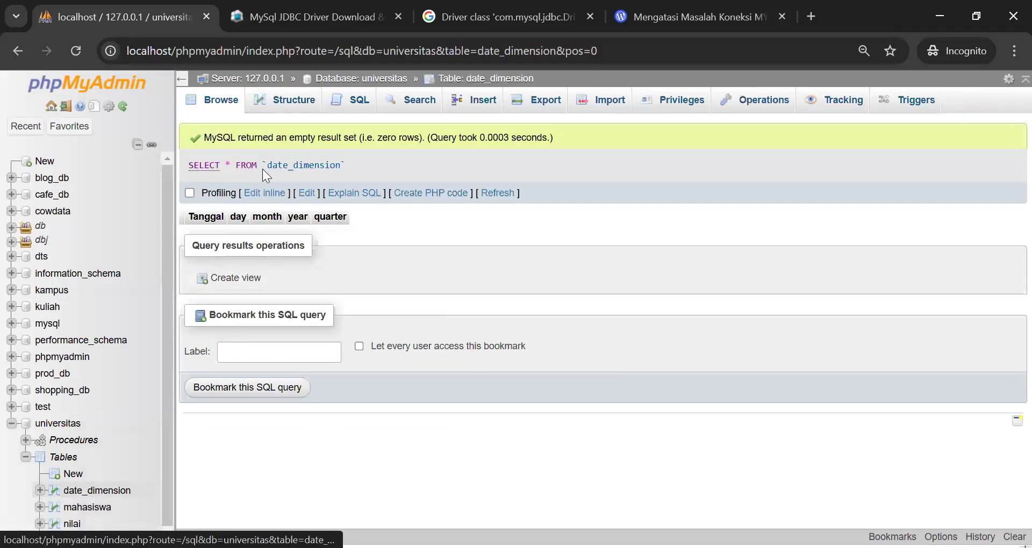
click(290, 100)
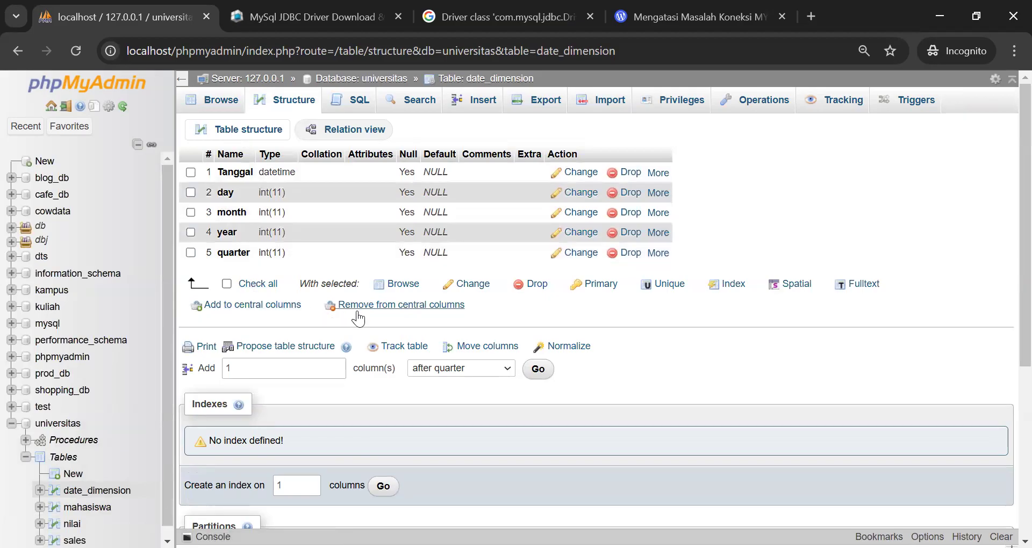
- Return to Spoon, confirm the Table output settings, and save and run the transformation
key(alt+Tab)
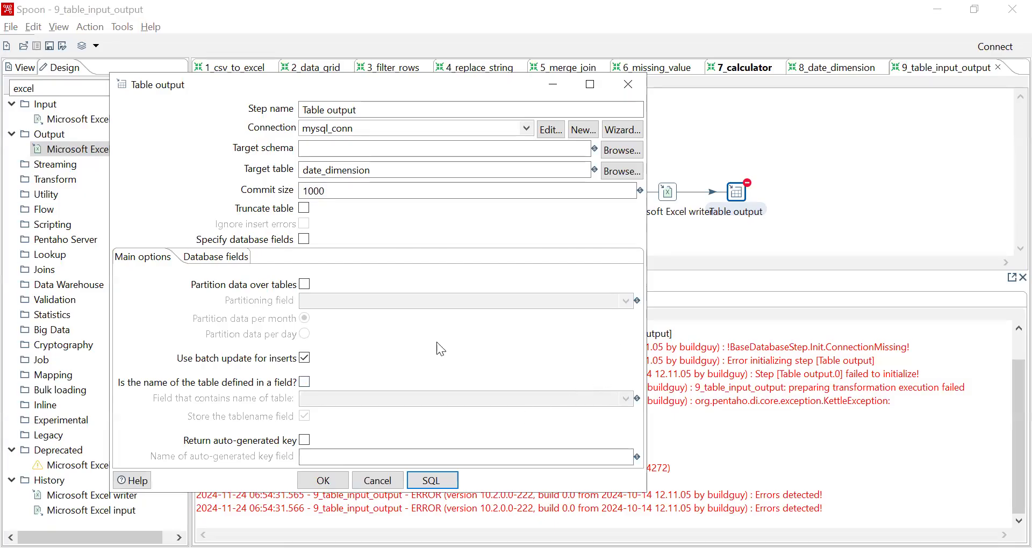
click(323, 479)
key(ctrl+s)
click(199, 82)
click(629, 425)
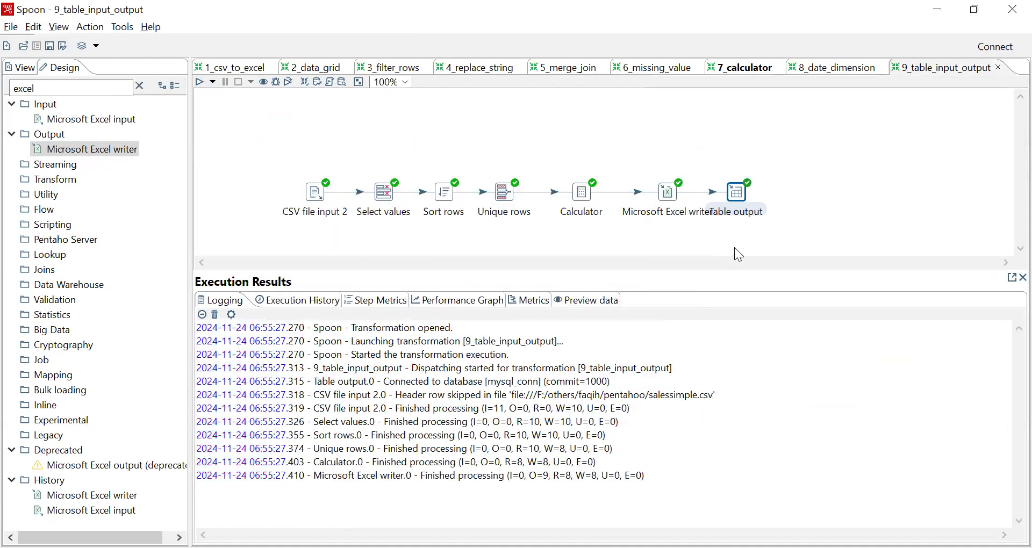
- Examine the rows loaded into the date_dimension table in phpMyAdmin
mouse_move(739, 200)
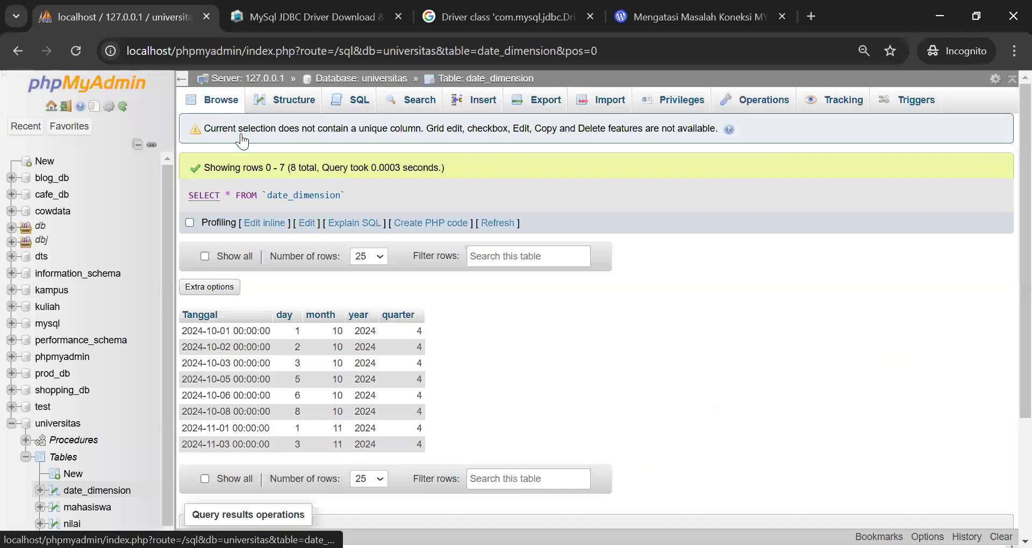
drag(411, 446, 392, 354)
click(476, 348)
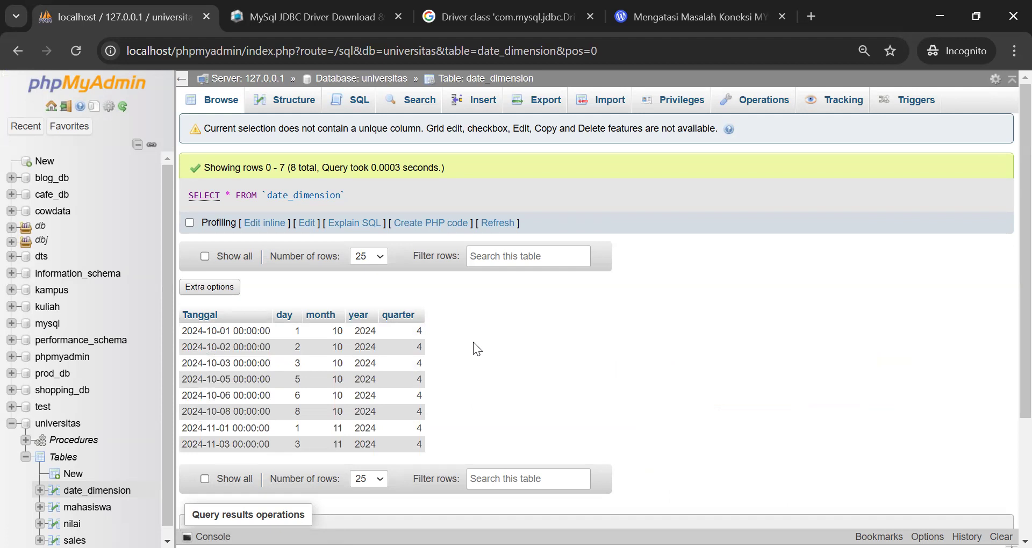
- In Spoon, set the source file of CSV file input 2 to salessimple - part2.csv from the pentahoo folder
key(alt+Tab)
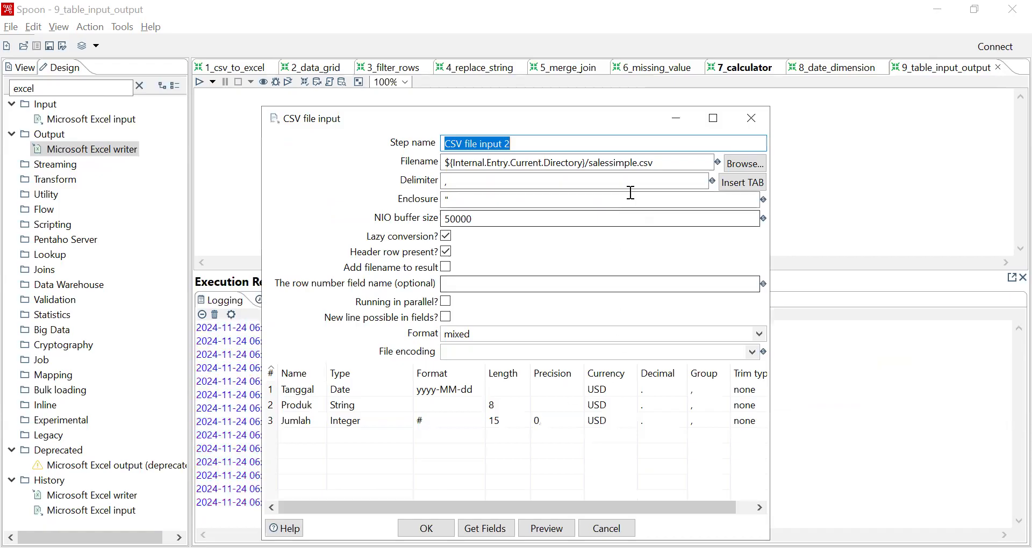
click(747, 162)
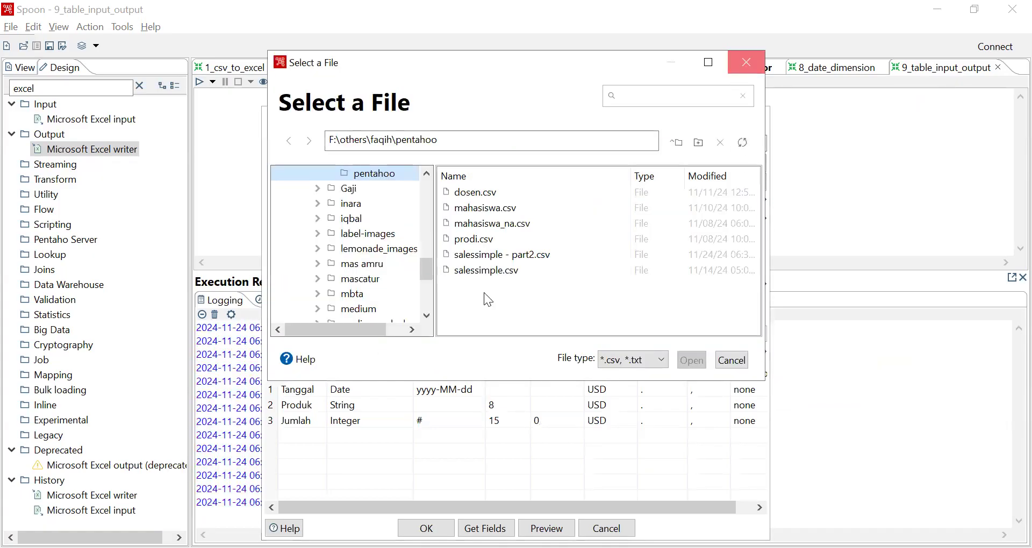
key(alt+Tab)
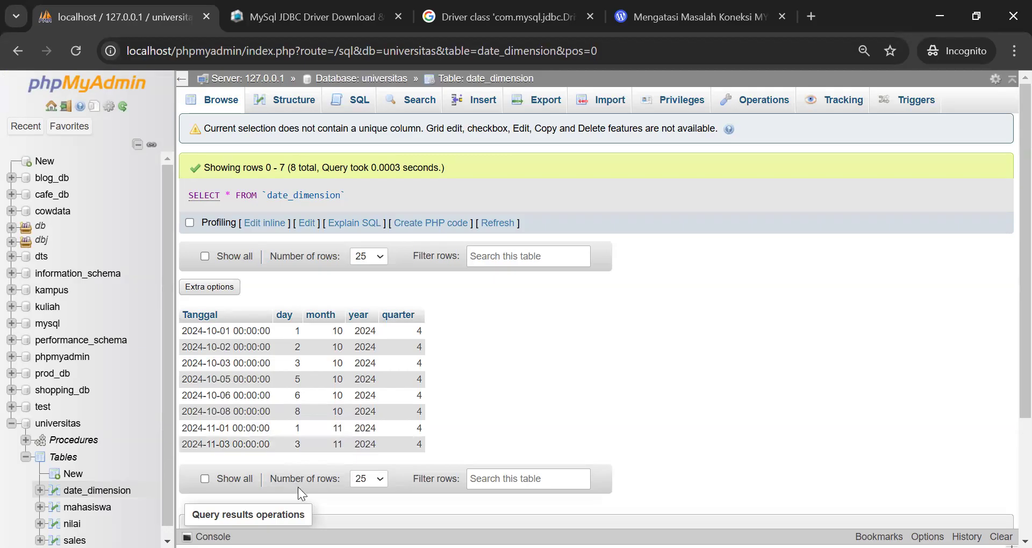
key(alt+Tab)
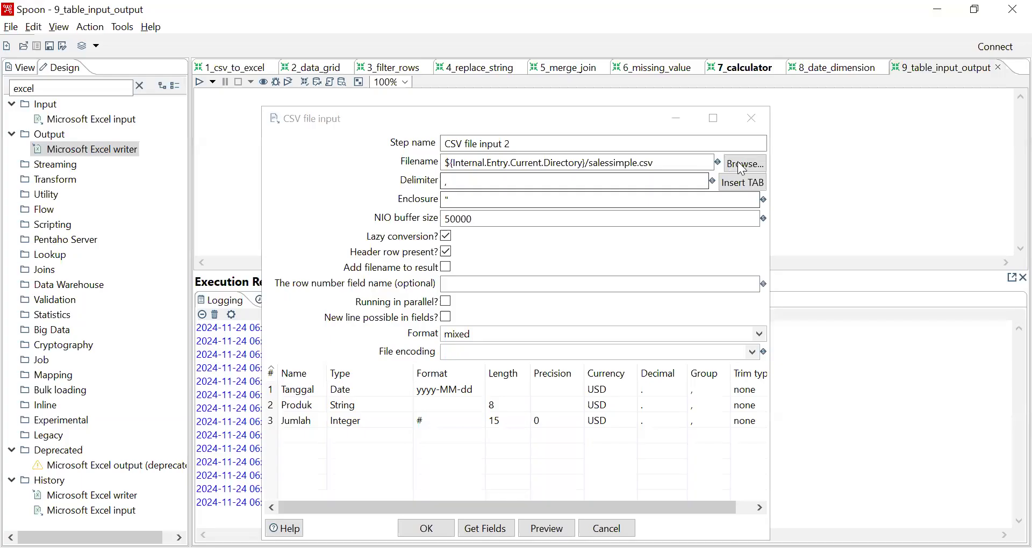
click(500, 254)
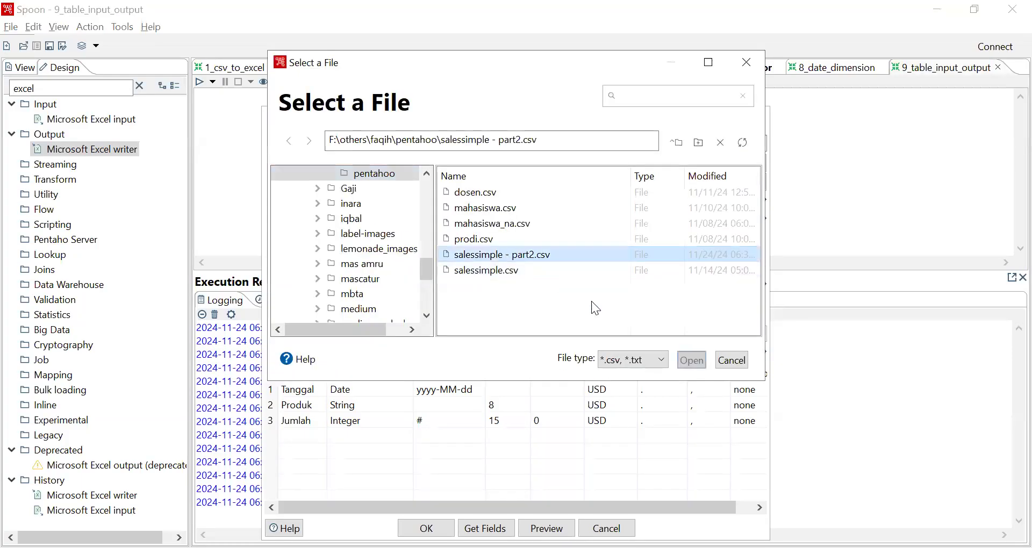
click(692, 358)
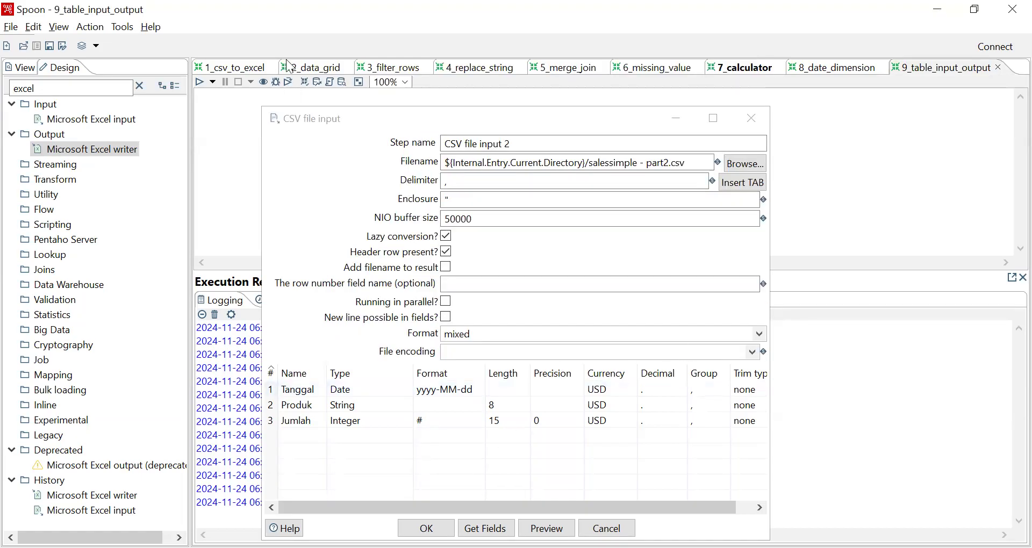
- Refresh the field definitions of CSV file input 2 from a 100-line sample, preview its rows and accept the settings
click(341, 476)
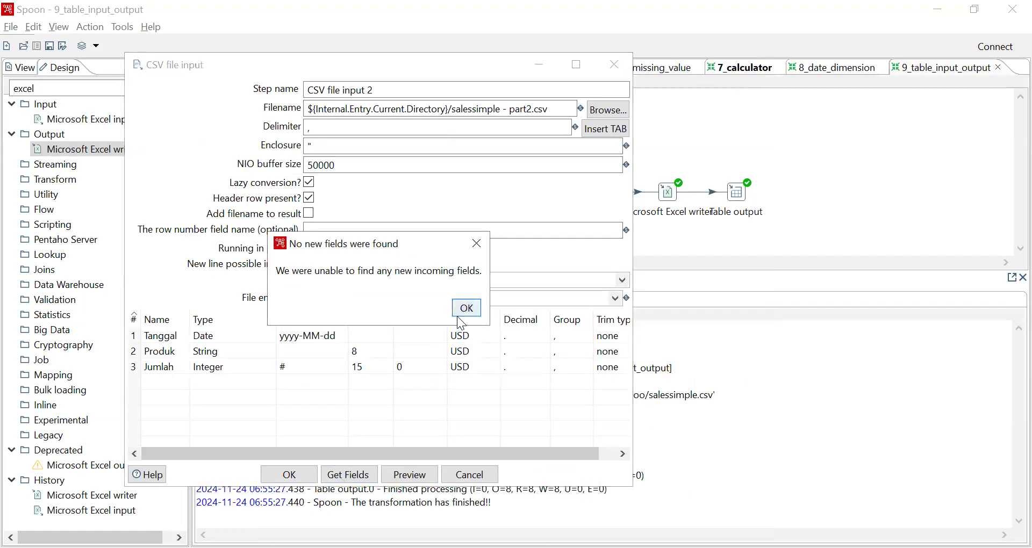
click(463, 311)
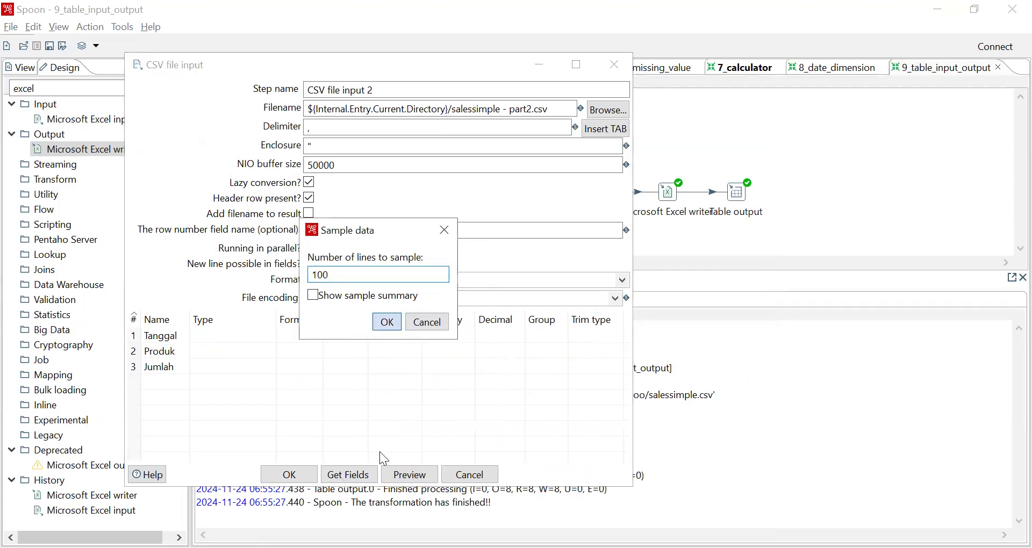
click(387, 322)
click(406, 473)
click(393, 312)
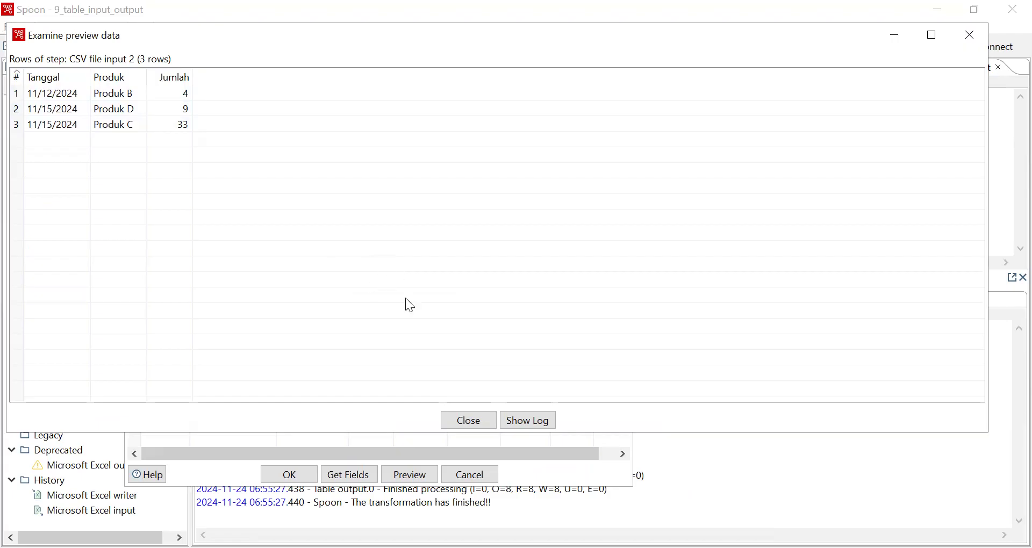
click(461, 419)
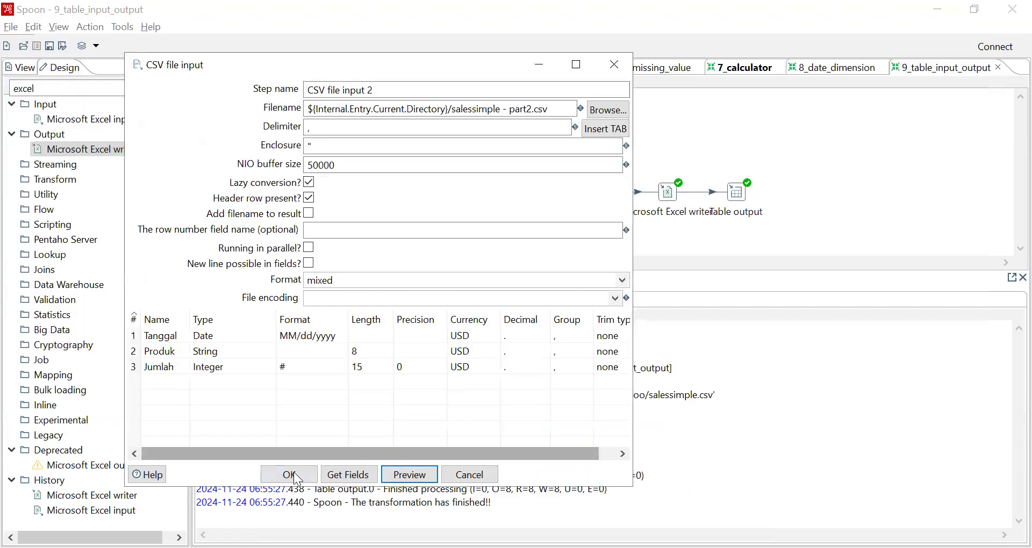
click(289, 474)
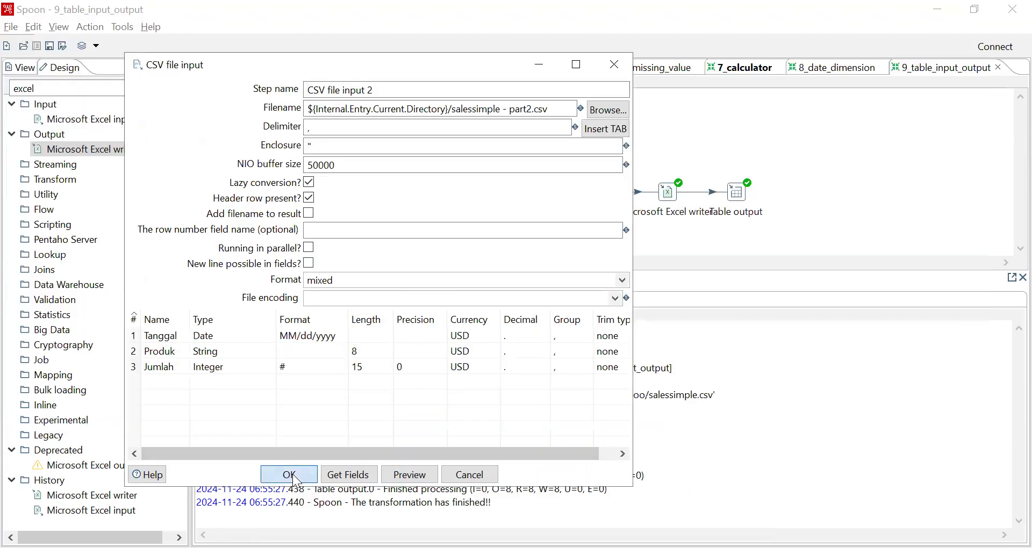
- Run the transformation with the Pentaho local configuration and preview the rows from the Table output step
click(200, 82)
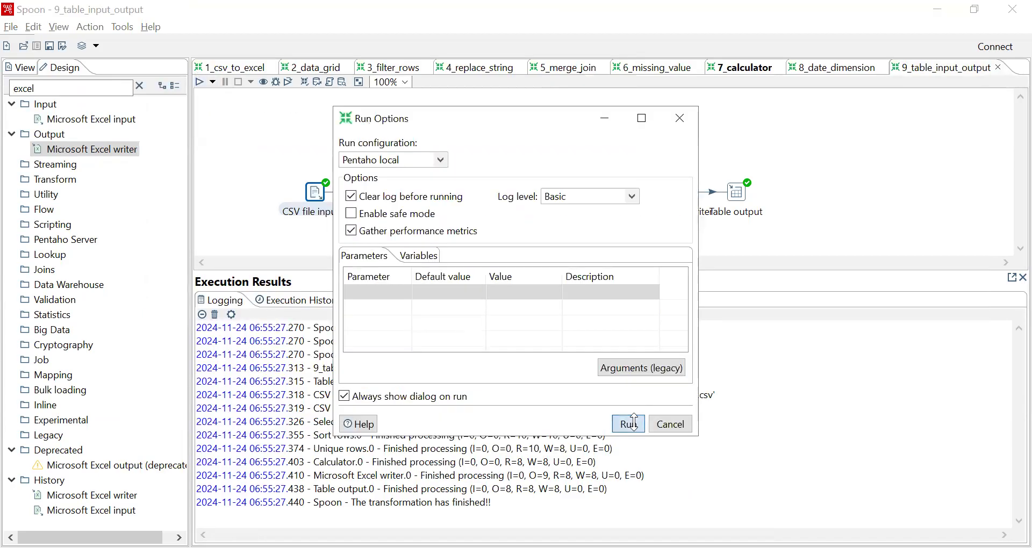
click(629, 424)
click(737, 193)
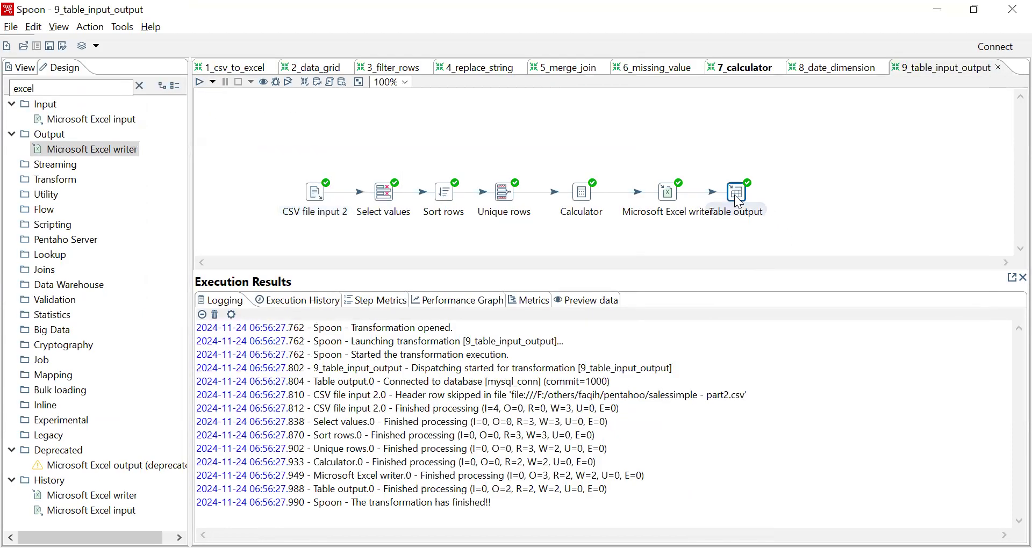
click(586, 301)
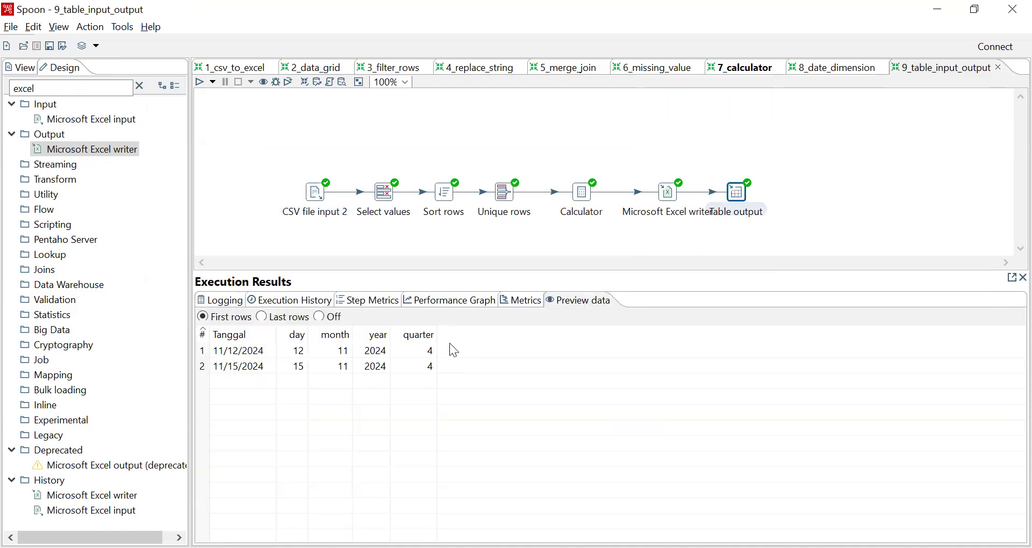
- In phpMyAdmin, reload the date_dimension table and examine the rows added from the second source file
key(alt+Tab)
scroll(317, 341, down, 1)
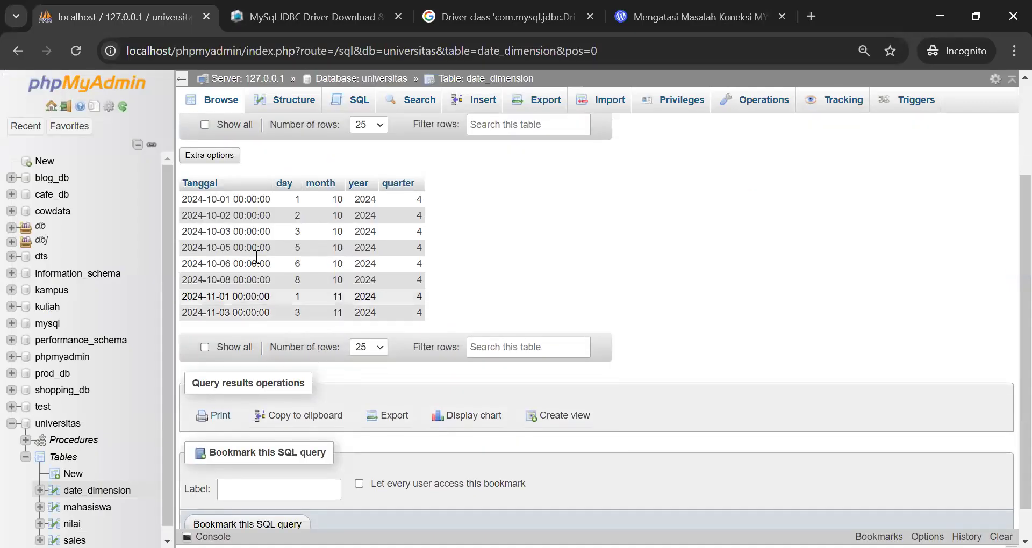
click(207, 103)
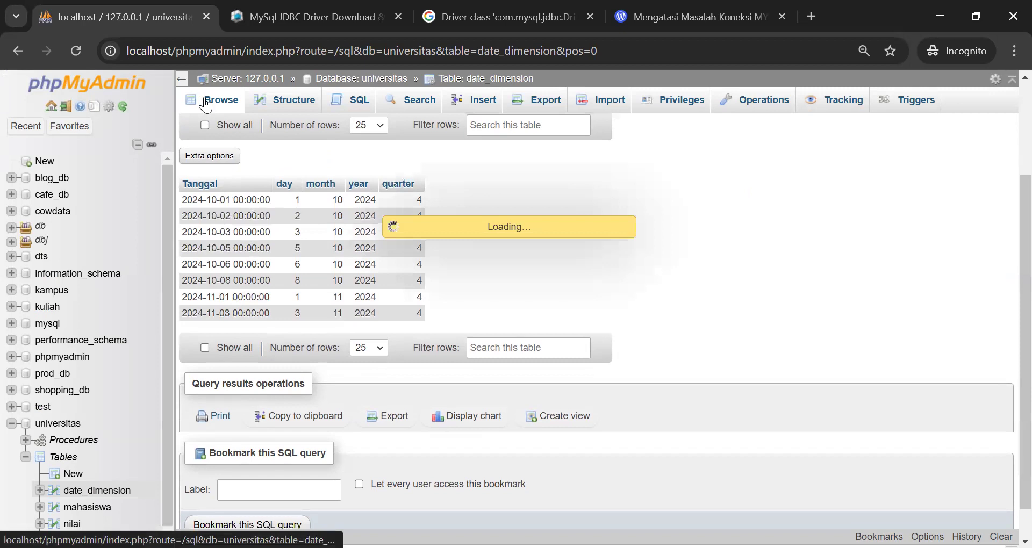
scroll(344, 377, down, 2)
drag(288, 319, 435, 334)
click(484, 321)
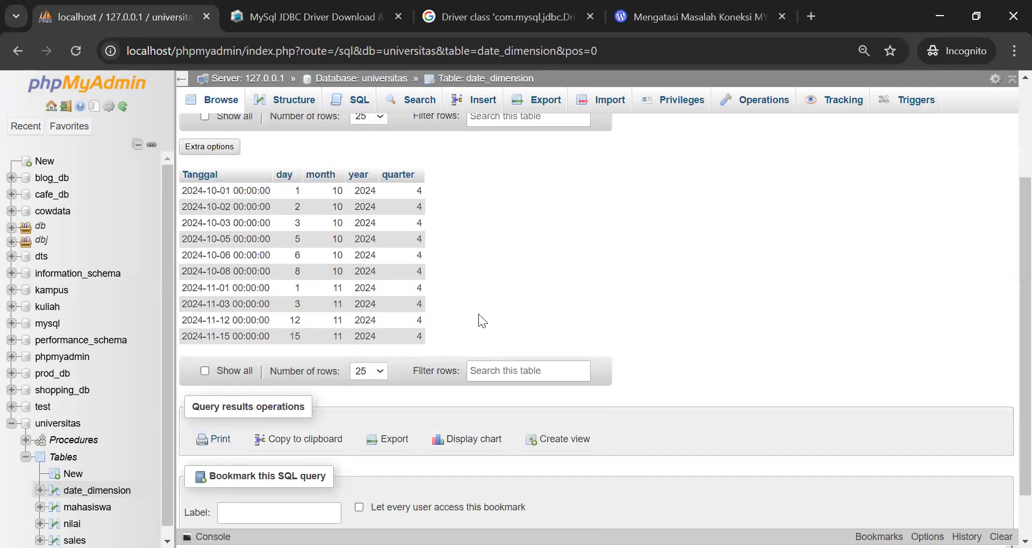
scroll(479, 314, up, 2)
scroll(478, 314, down, 2)
scroll(472, 313, up, 2)
scroll(469, 312, down, 3)
scroll(468, 310, up, 3)
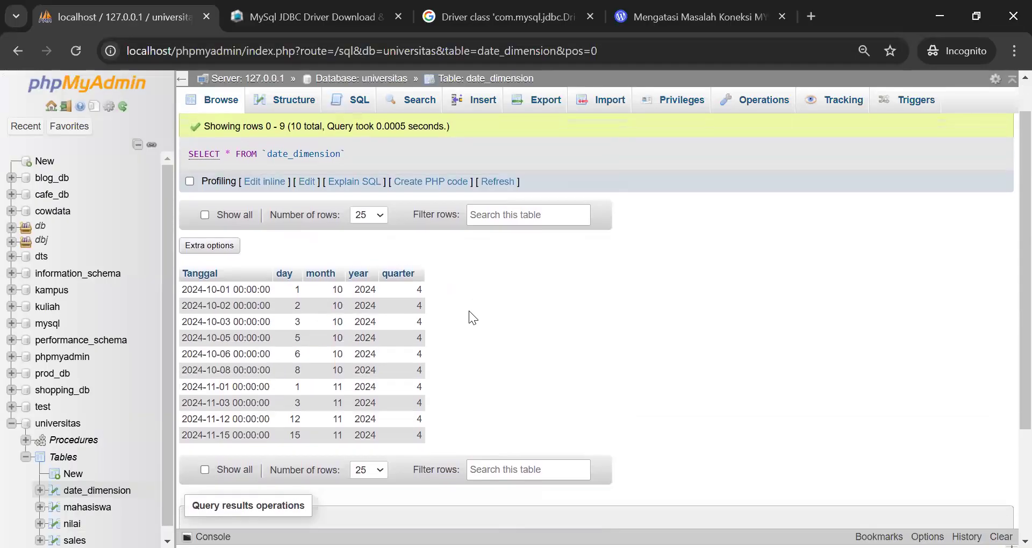
scroll(468, 311, down, 3)
scroll(469, 312, down, 1)
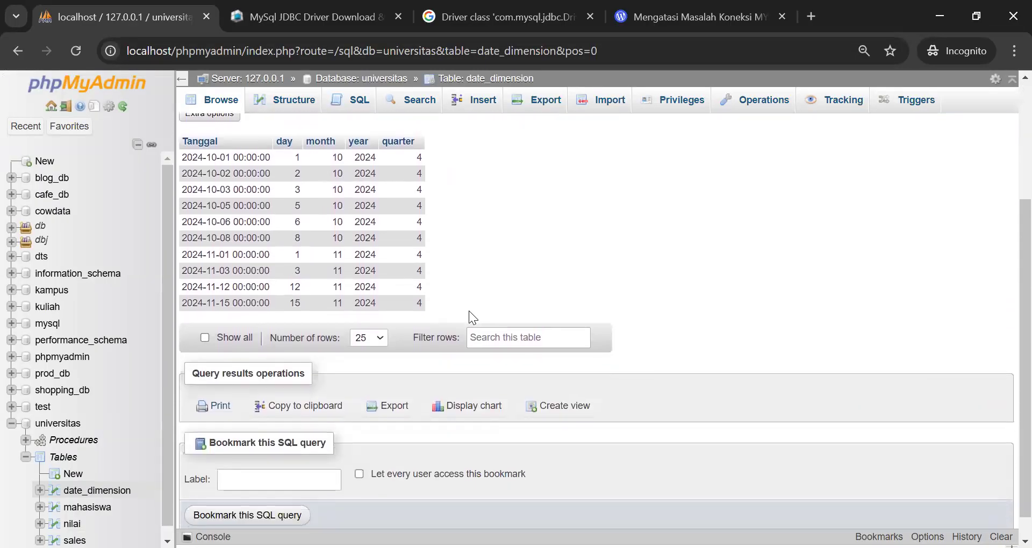
scroll(469, 311, up, 3)
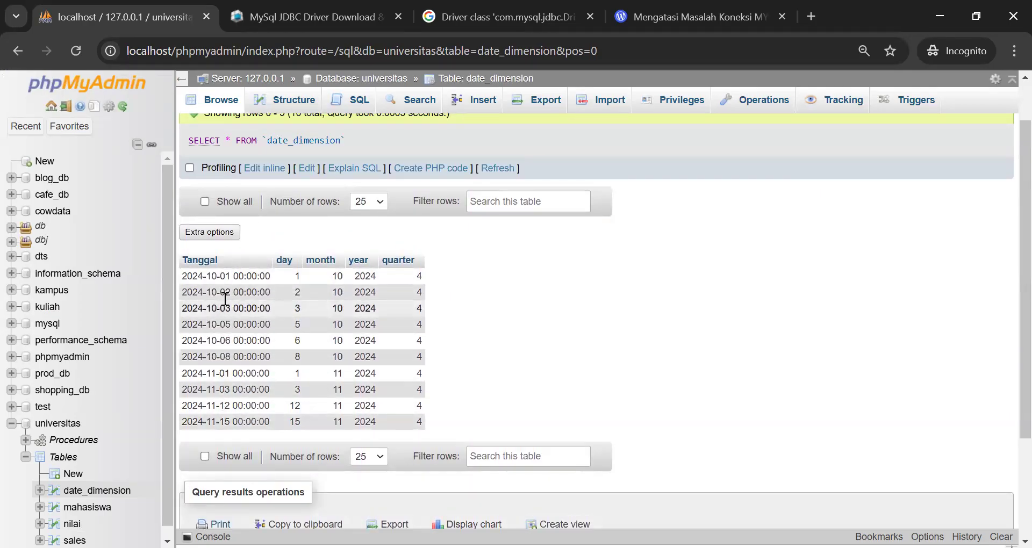
scroll(225, 317, up, 2)
- Make the Tanggal column the primary key of date_dimension and review the table's November rows
click(291, 101)
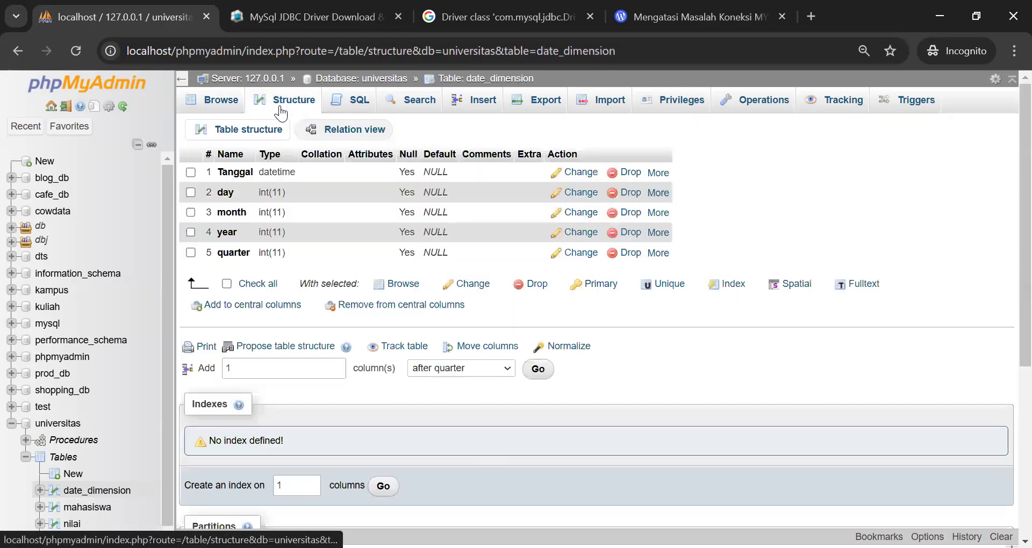
click(192, 174)
scroll(333, 237, down, 1)
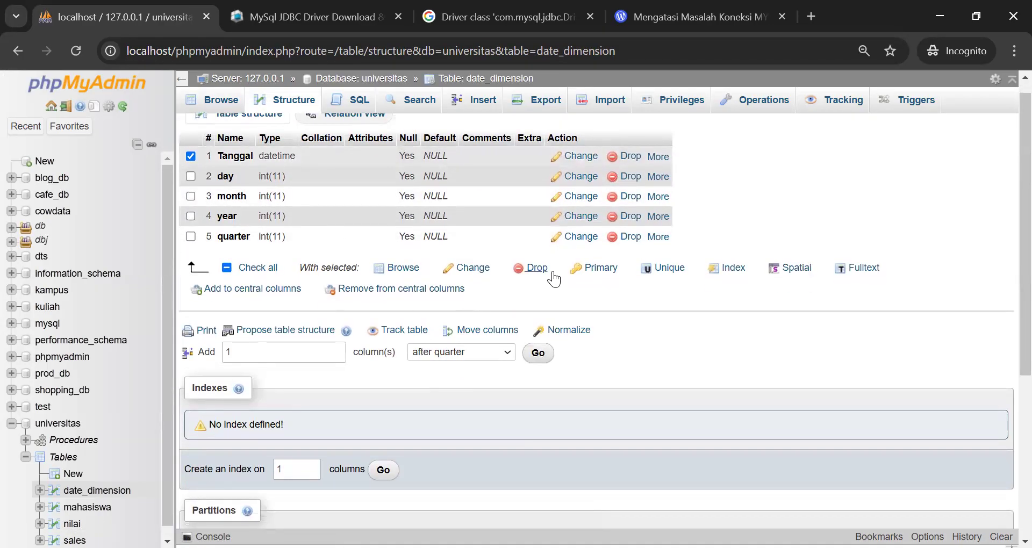
click(590, 269)
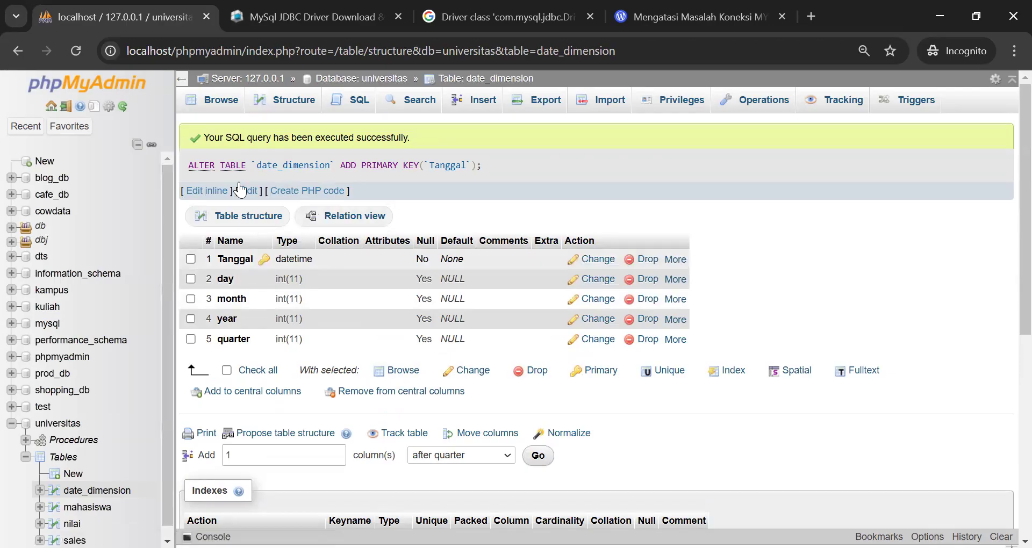
click(213, 113)
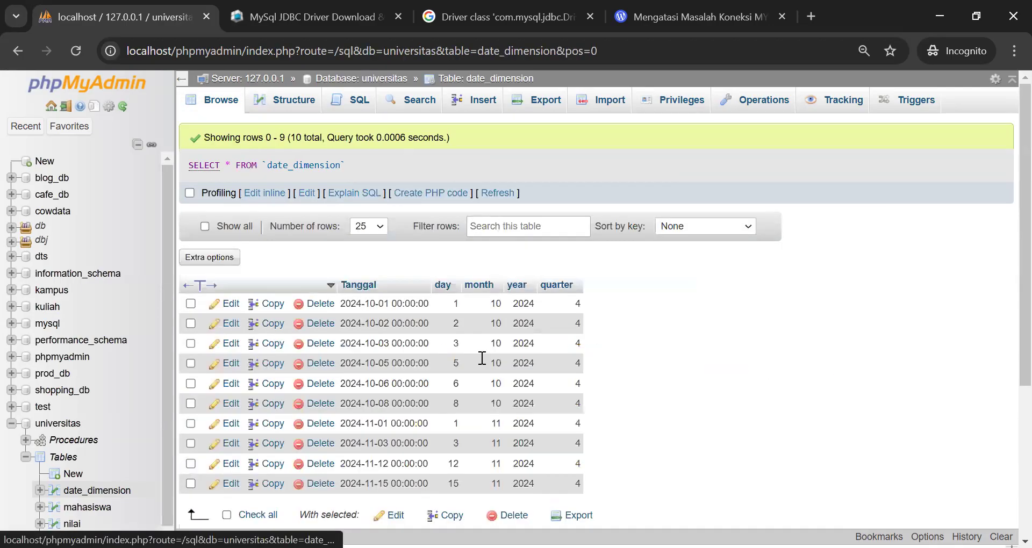
scroll(510, 339, down, 2)
scroll(502, 322, down, 1)
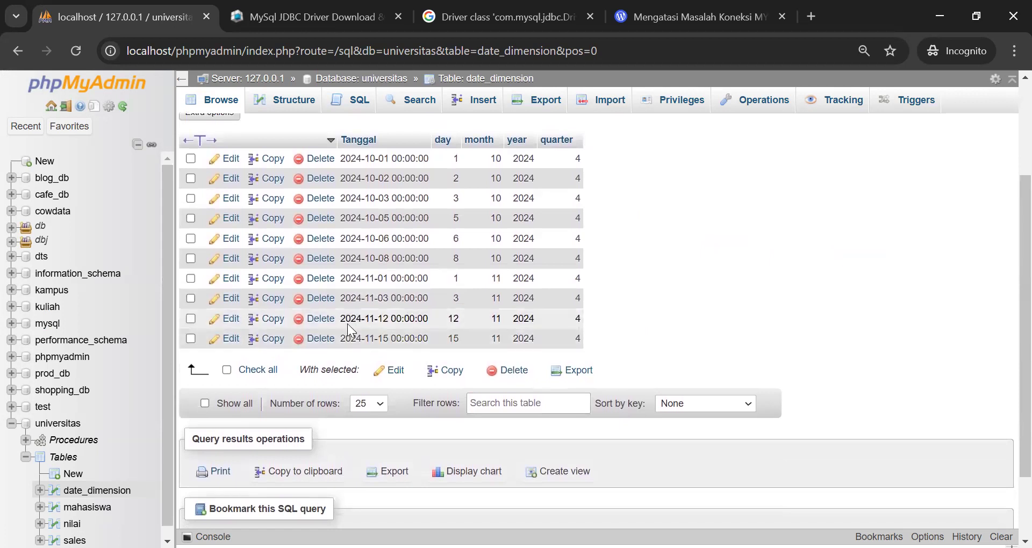
drag(344, 324, 480, 320)
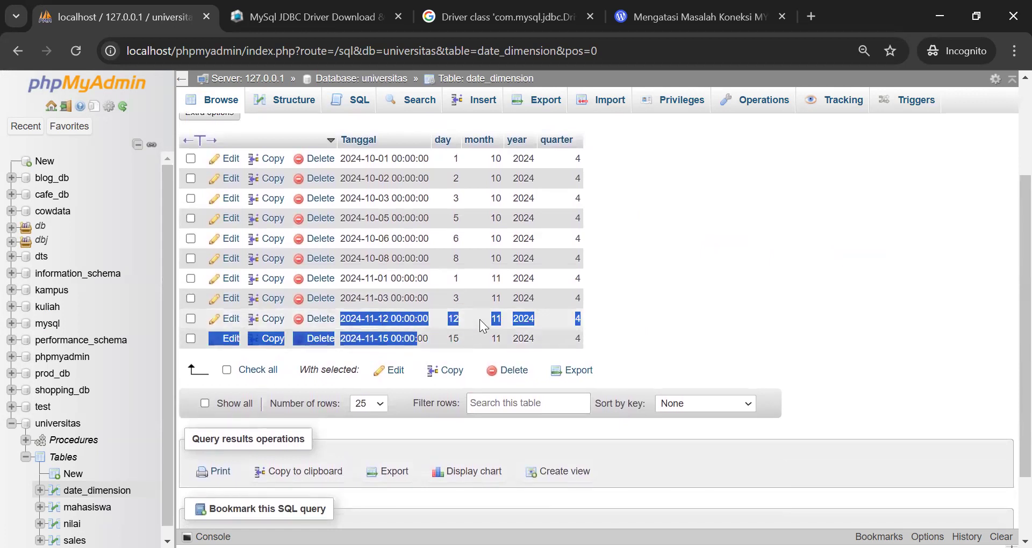
- Switch to Spoon and try to load the same source rows again by rerunning the transformation
key(alt+Tab)
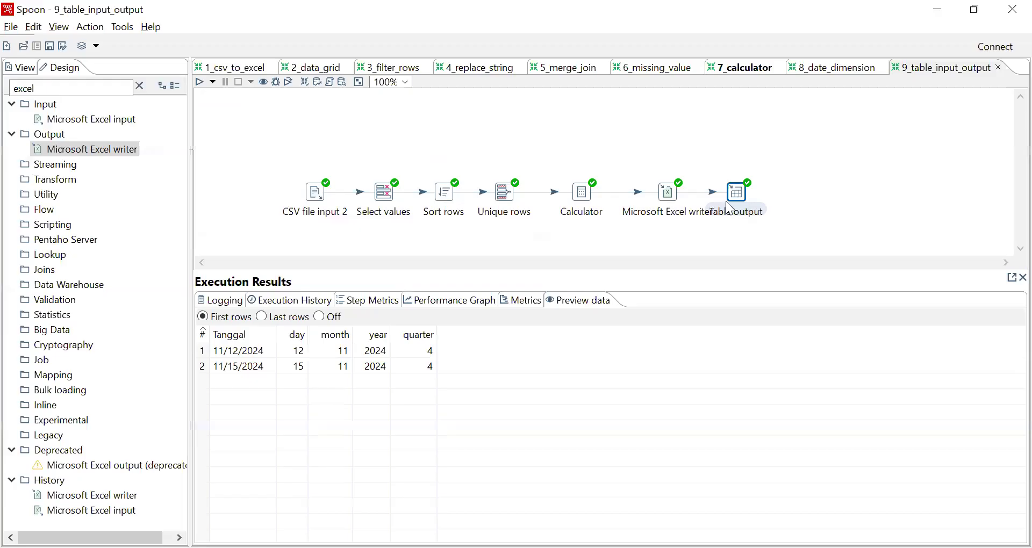
click(200, 82)
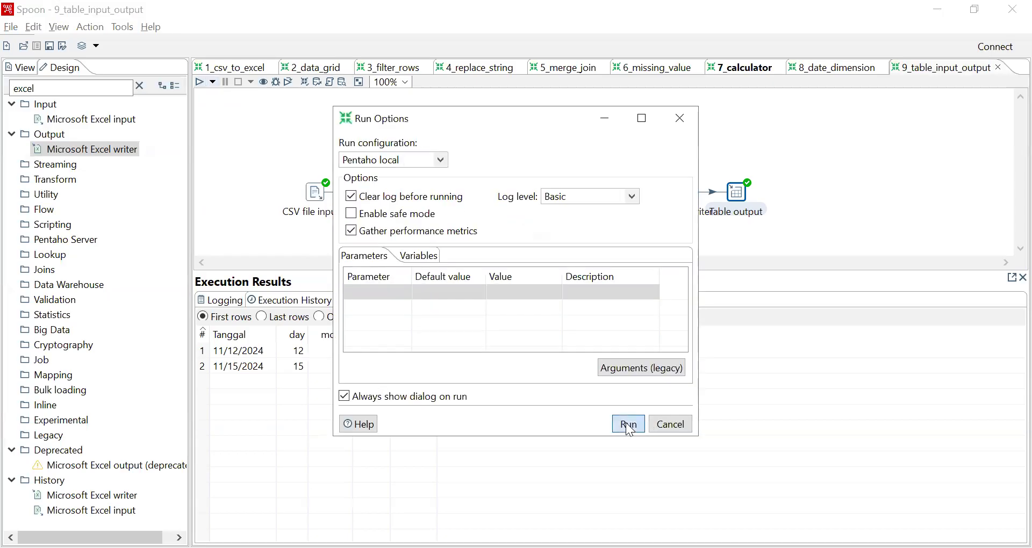
click(626, 422)
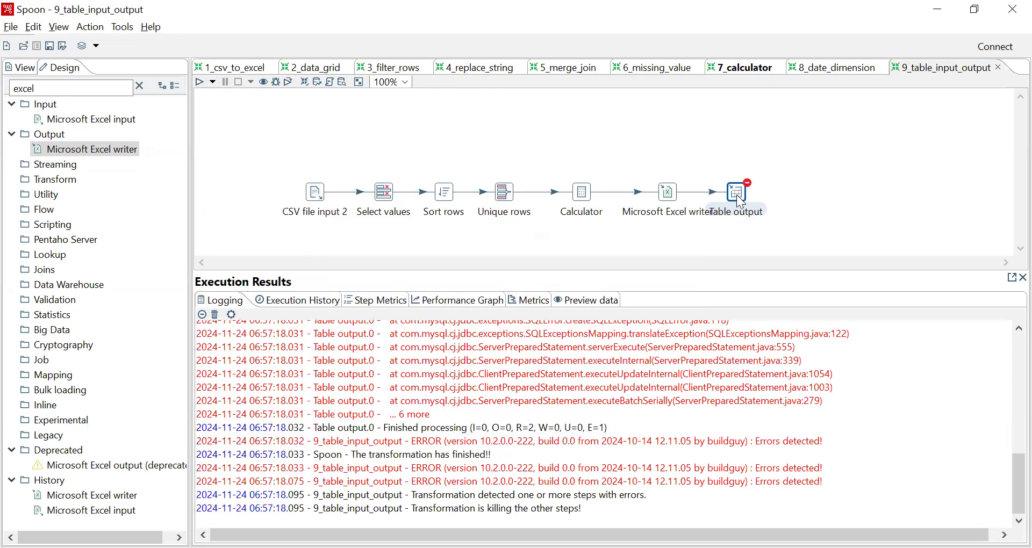
- In phpMyAdmin, delete the 2024-11-15 and 2024-11-12 rows from the date_dimension table
key(alt+Tab)
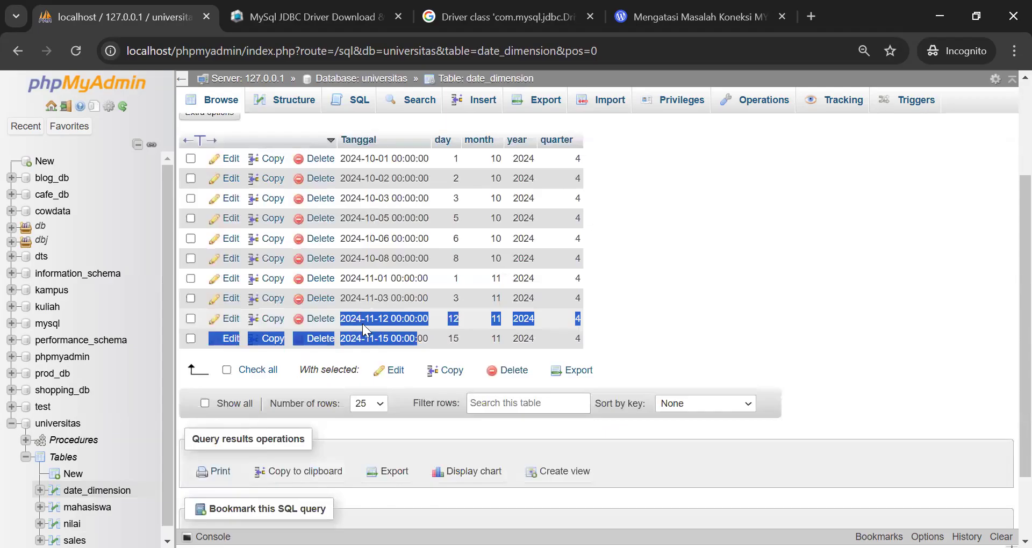
click(321, 337)
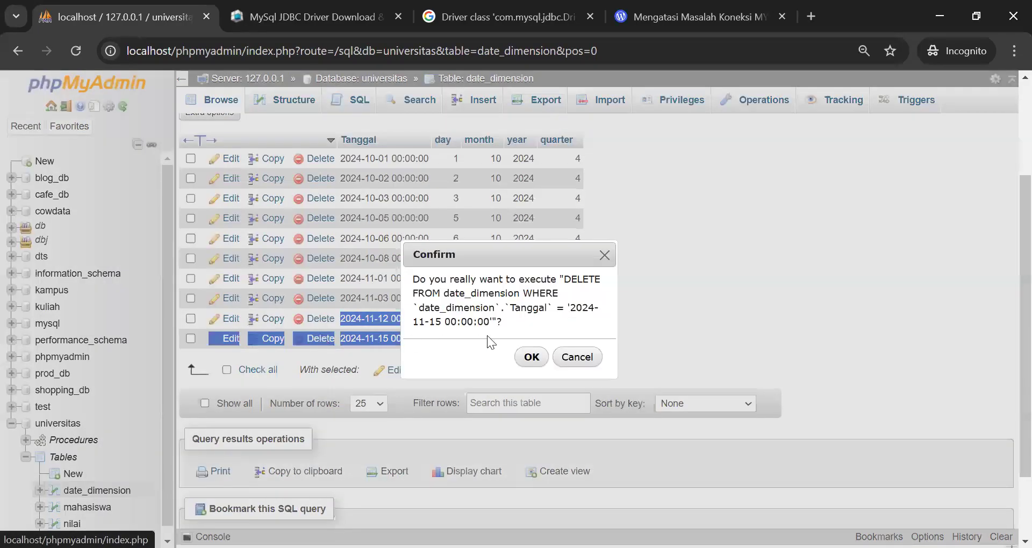
click(532, 358)
click(320, 320)
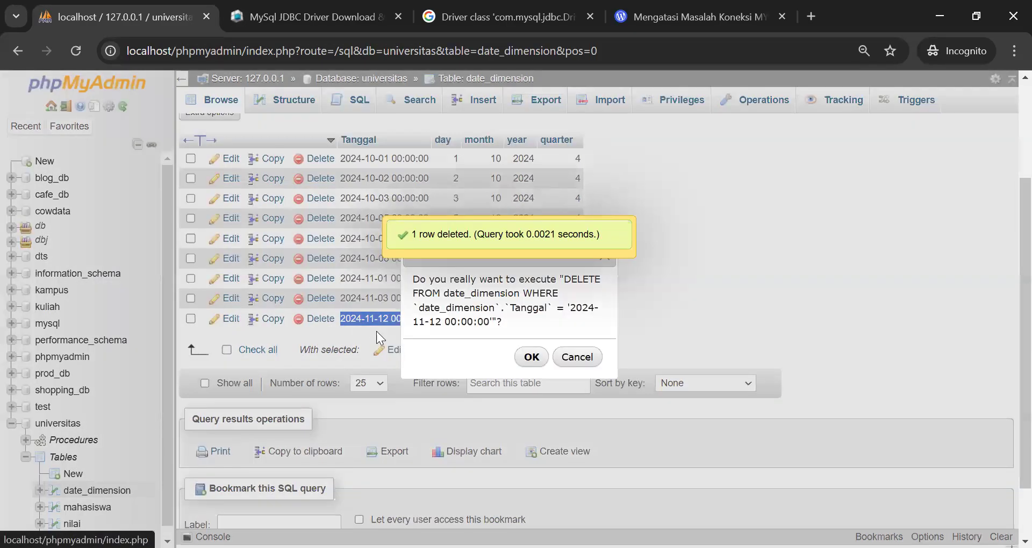
click(531, 357)
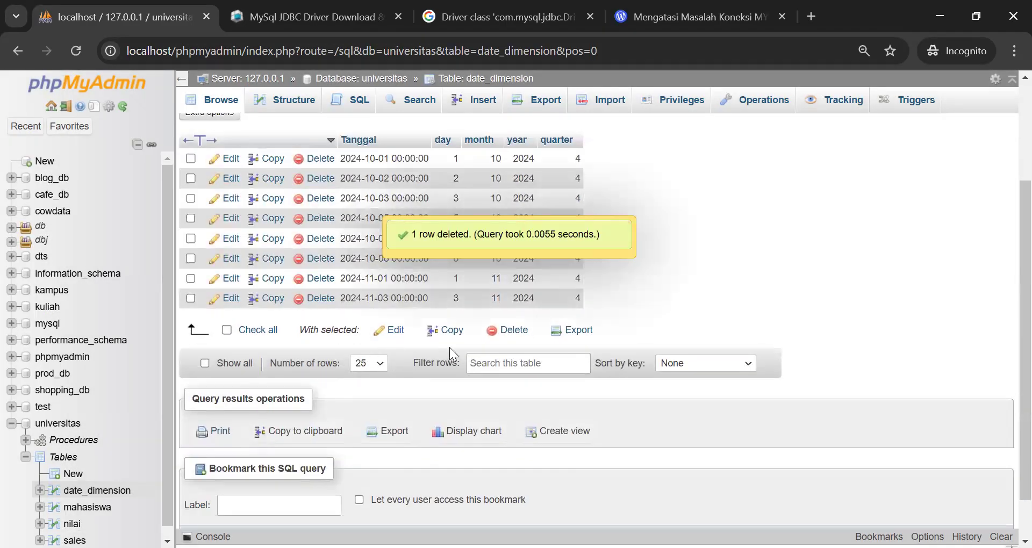
- Return to Spoon, rerun the 9_table_input_output transformation and preview its Table output data
key(alt+Tab)
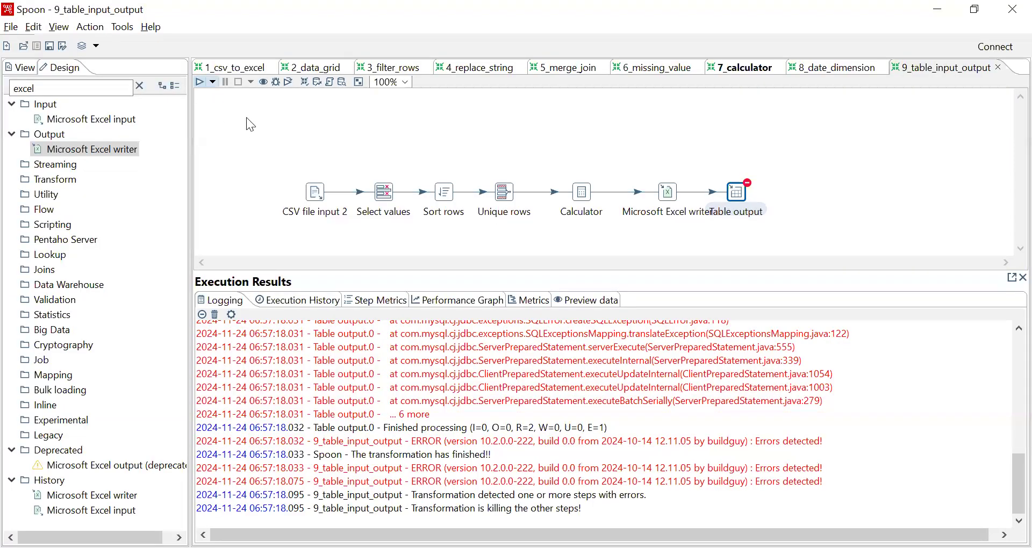
key(F9)
click(626, 422)
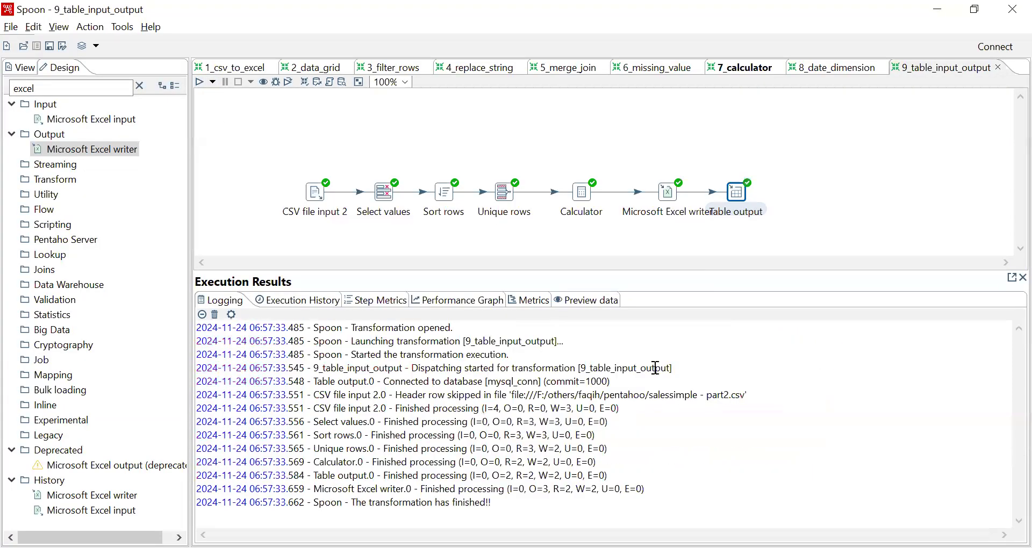
click(591, 301)
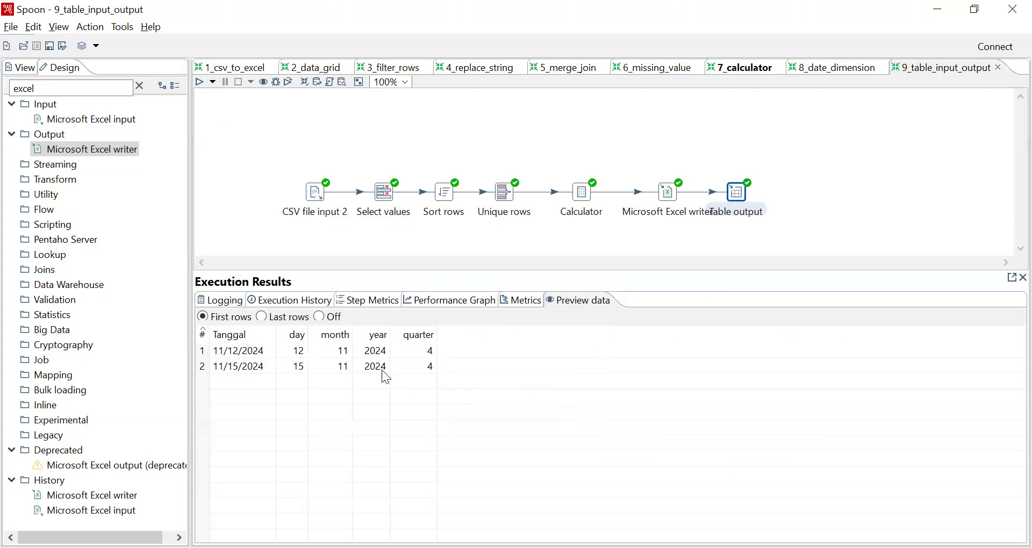
- In phpMyAdmin, refresh date_dimension and check its rows for the reloaded dates and any duplicates
key(alt+Tab)
click(224, 110)
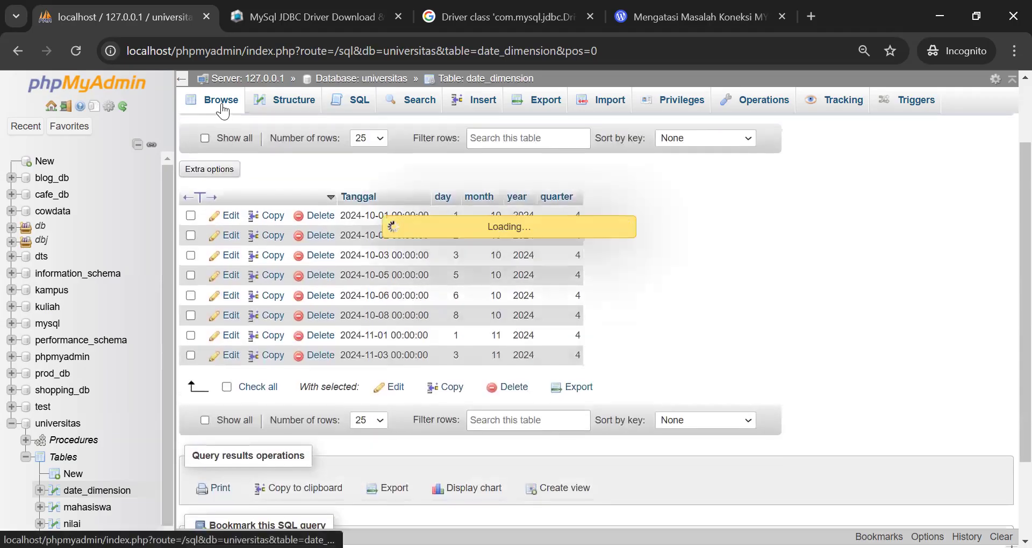
scroll(361, 391, down, 3)
scroll(378, 316, up, 1)
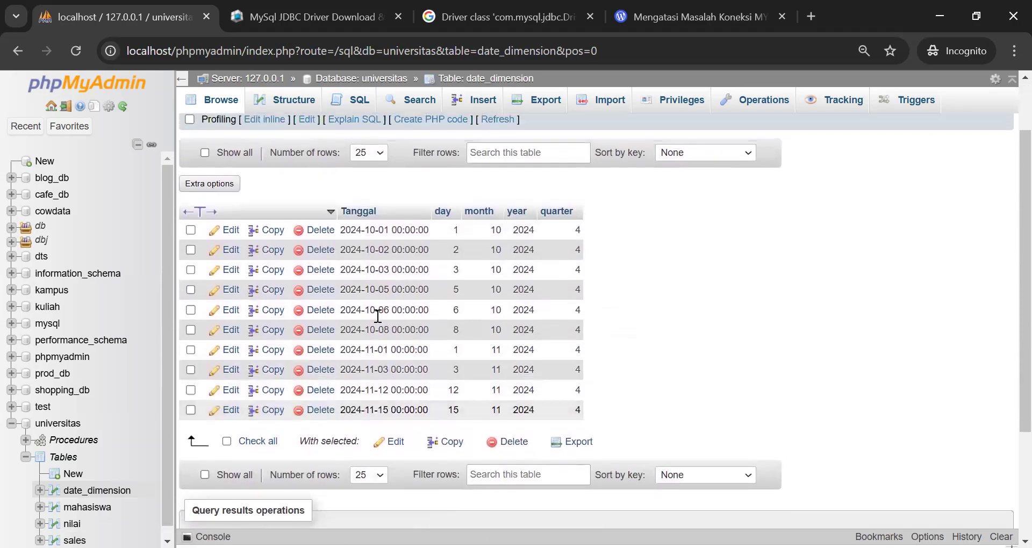
scroll(378, 316, up, 1)
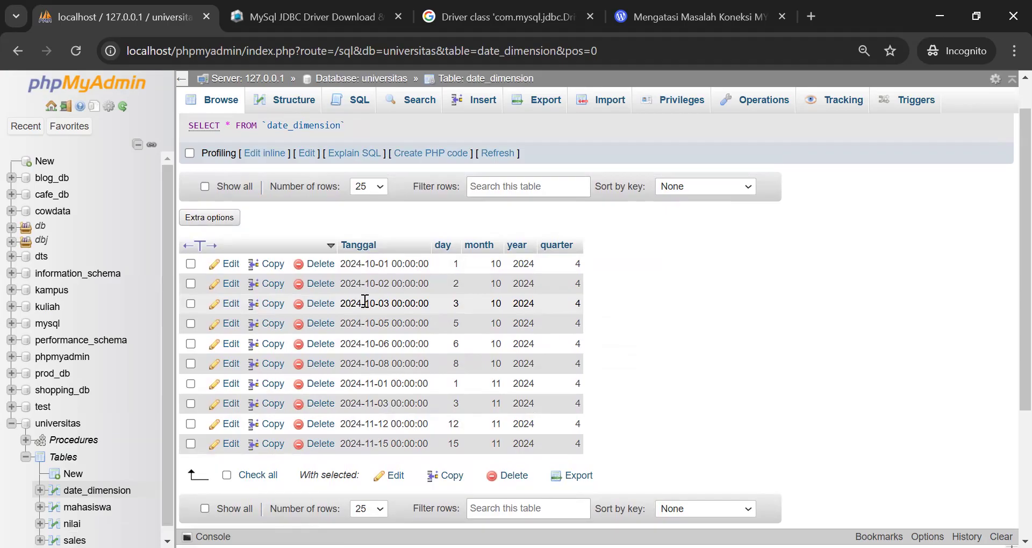
scroll(365, 302, down, 3)
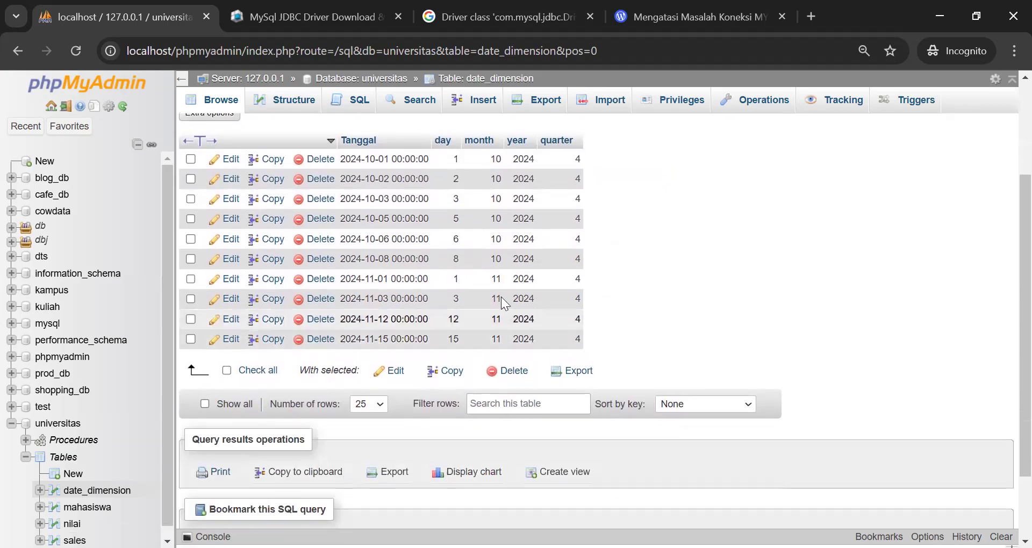
scroll(352, 231, up, 2)
scroll(352, 231, up, 1)
scroll(352, 232, down, 1)
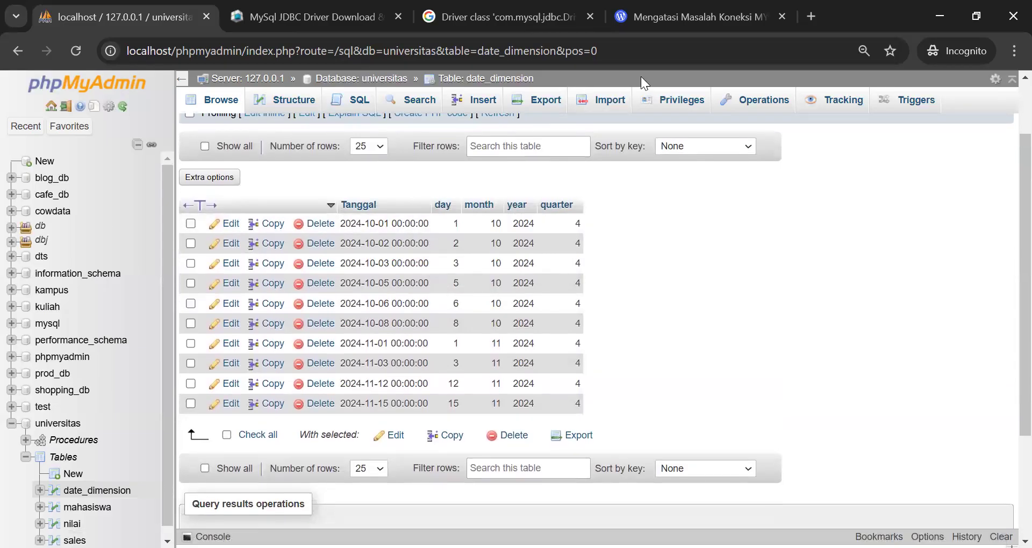
- Switch to Spoon, view the 8_date_dimension transformation and go back to 9_table_input_output
key(alt+Tab)
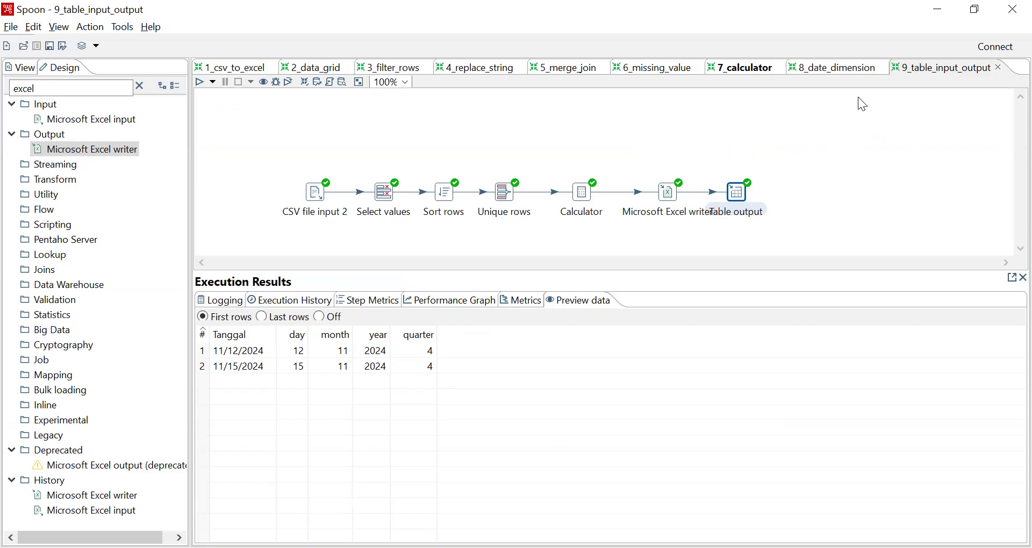
click(836, 65)
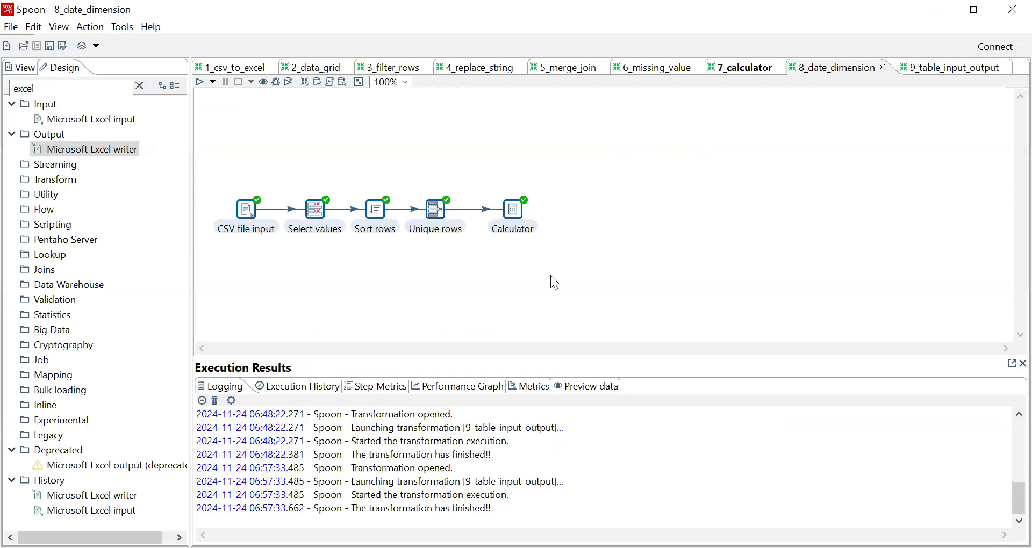
click(935, 69)
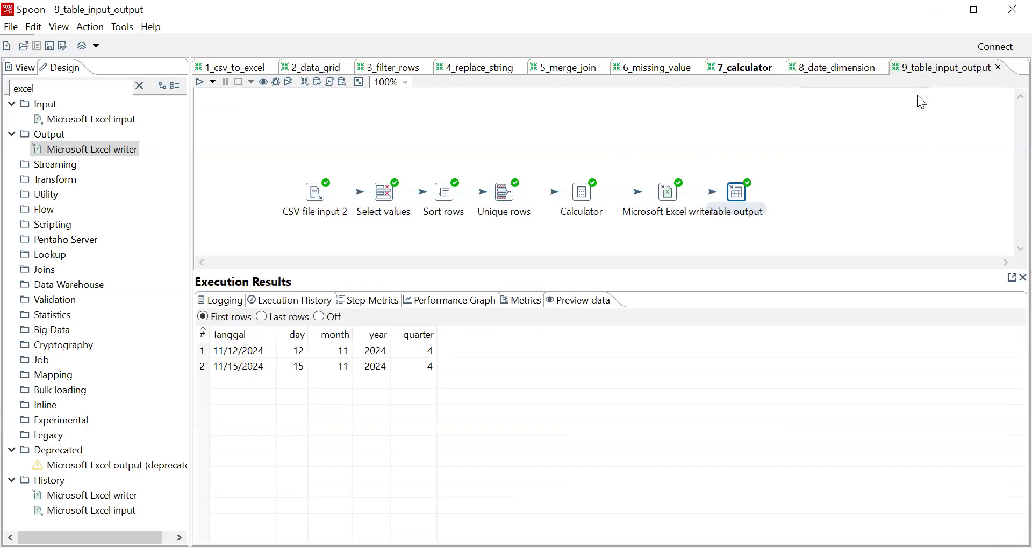